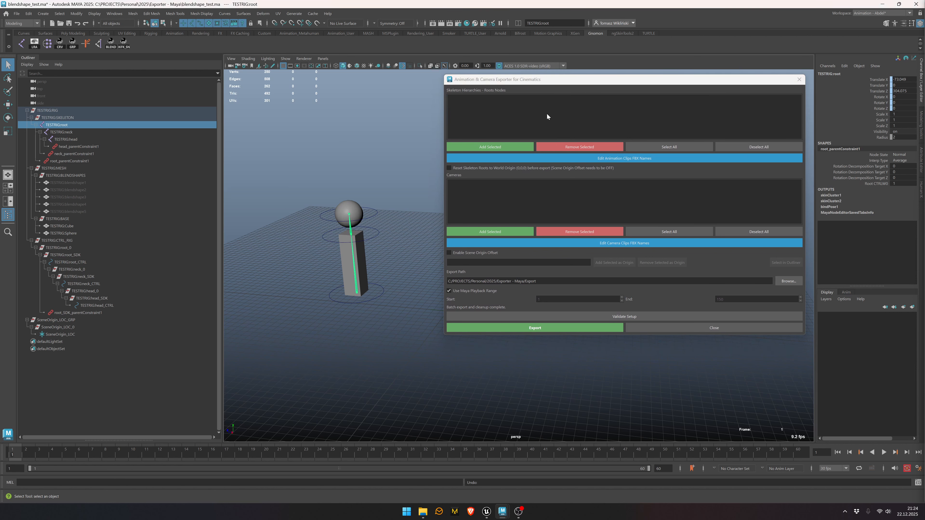
# Step: Add the TESTRIG:root joint to the exporter's skeleton hierarchies, remove it, and restore it to the list
pyautogui.click(383, 125)
pyautogui.click(71, 126)
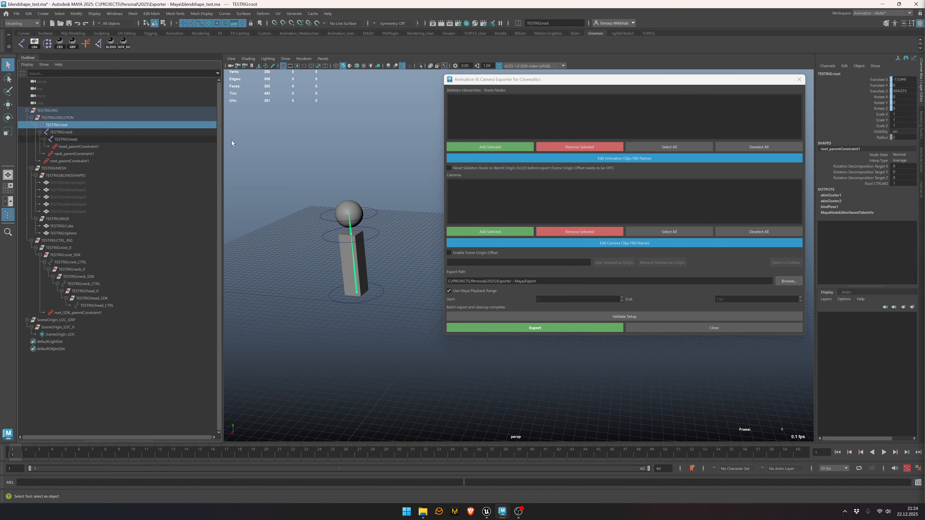
pyautogui.click(471, 146)
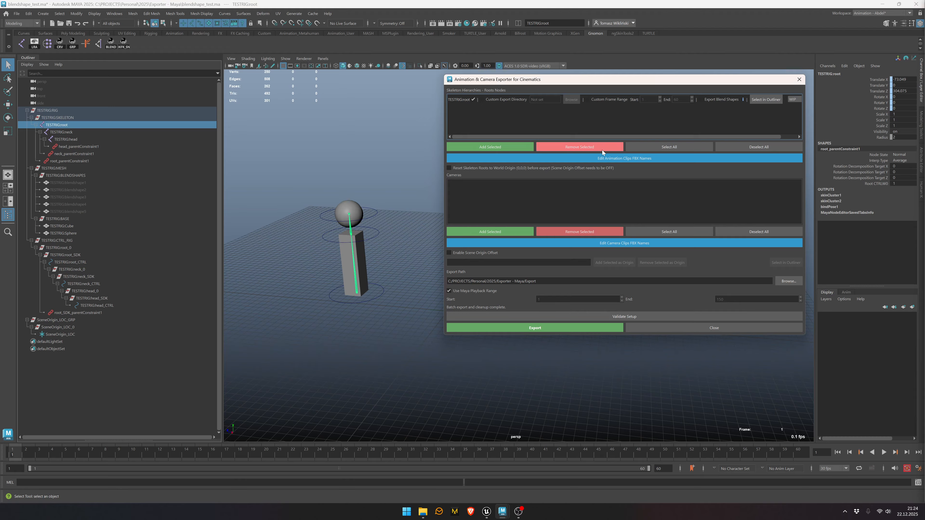
pyautogui.click(581, 147)
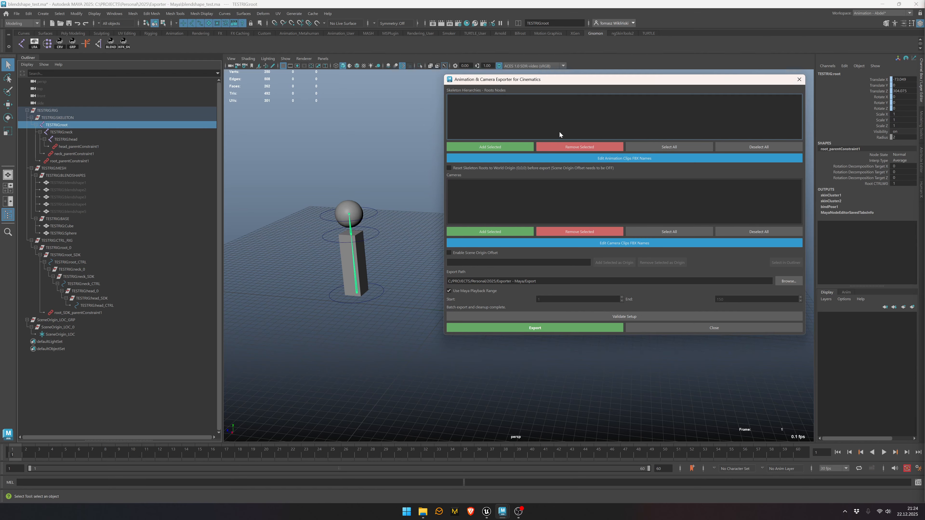
pyautogui.hotkey('ctrl', 'z')
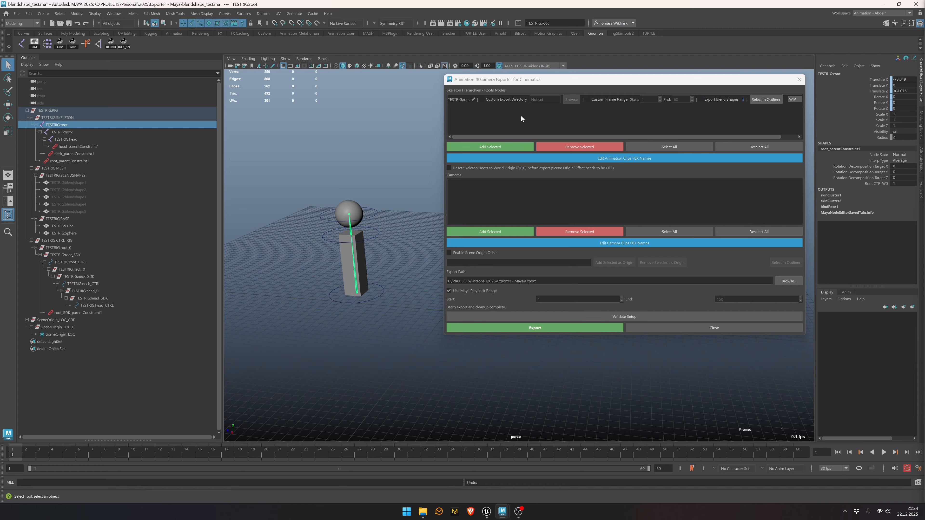
# Step: Clear the scene selection and widen the exporter window until the whole TESTRIG:root row fits
pyautogui.moveTo(596, 79); pyautogui.dragTo(596, 80)
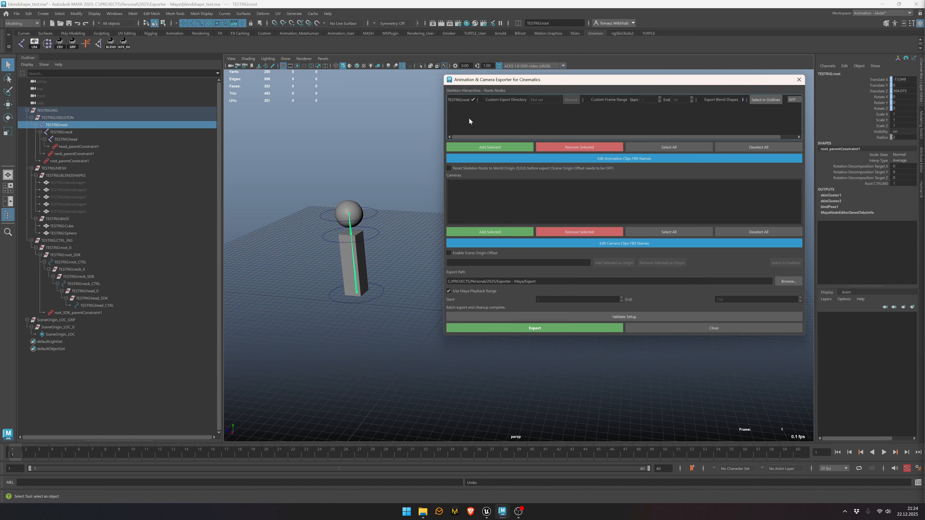
pyautogui.click(381, 130)
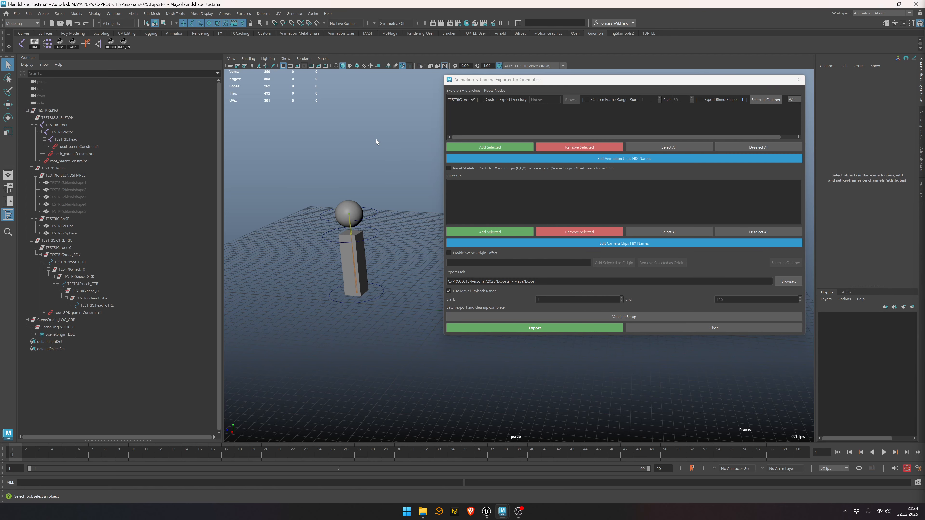
pyautogui.moveTo(697, 85); pyautogui.dragTo(680, 87)
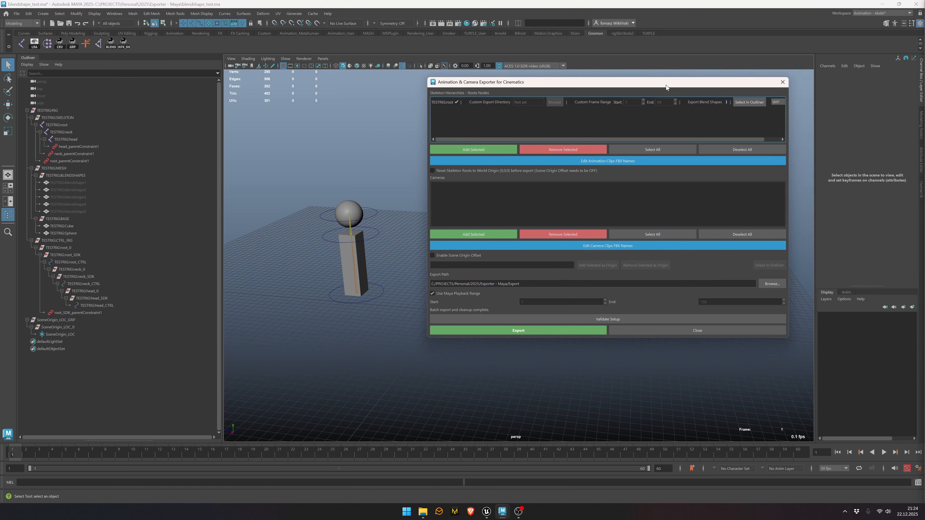
pyautogui.moveTo(788, 125); pyautogui.dragTo(832, 125)
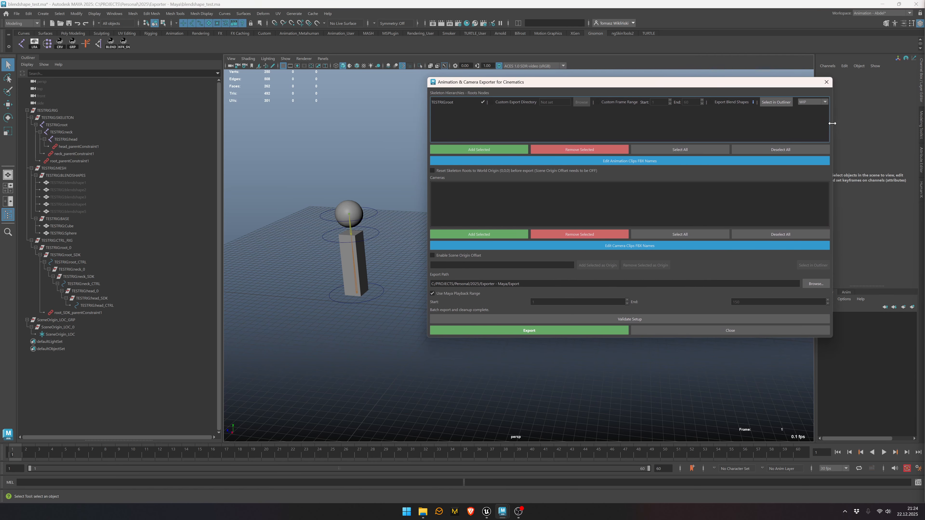
pyautogui.moveTo(754, 87); pyautogui.dragTo(726, 84)
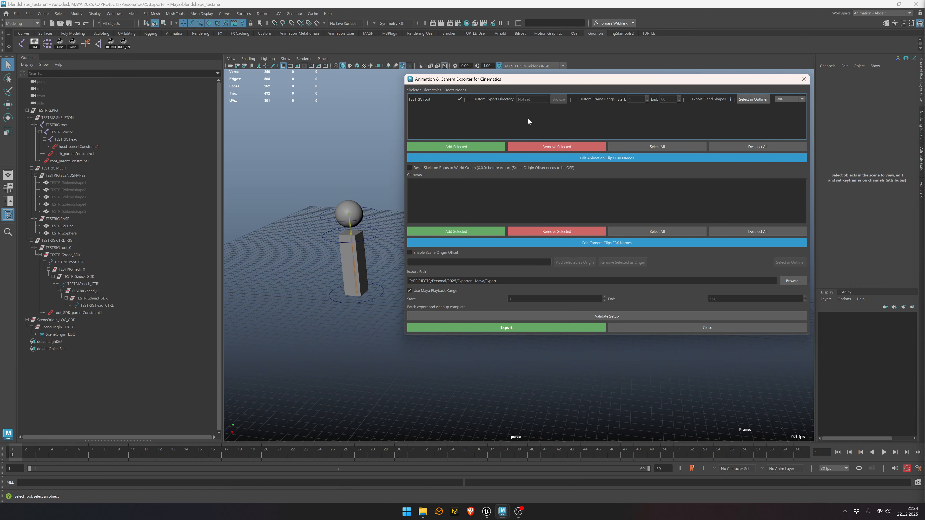
# Step: Remove the TESTRIG:root entry from the skeleton hierarchies and move the exporter window out of the viewport
pyautogui.moveTo(554, 80); pyautogui.dragTo(553, 81)
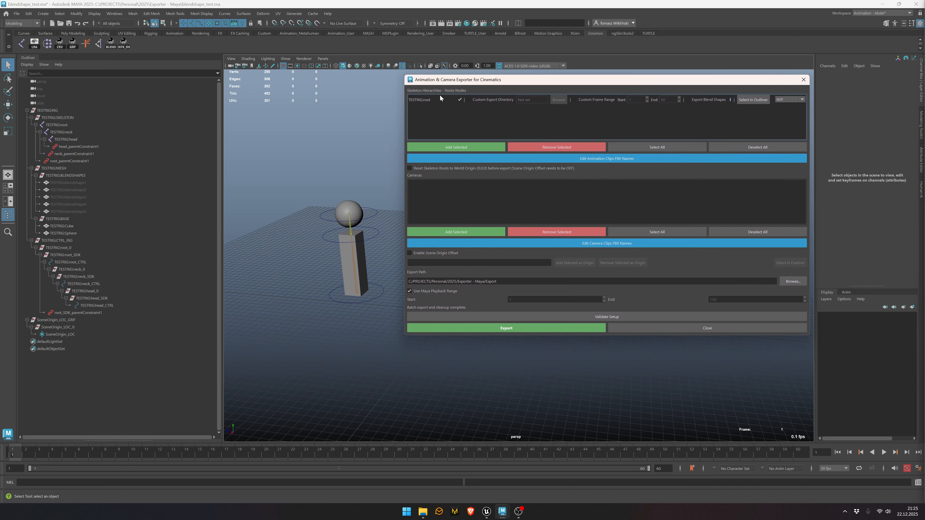
pyautogui.click(534, 147)
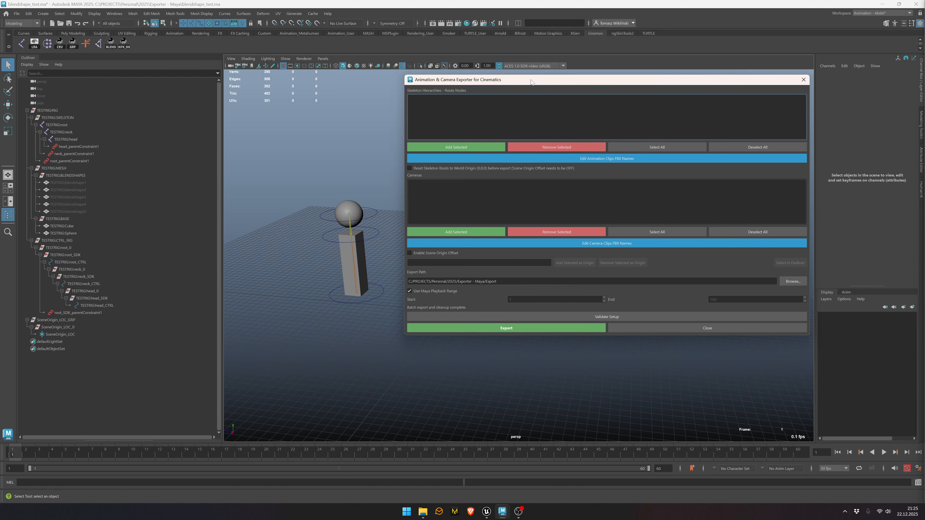
pyautogui.moveTo(531, 81); pyautogui.dragTo(924, 112)
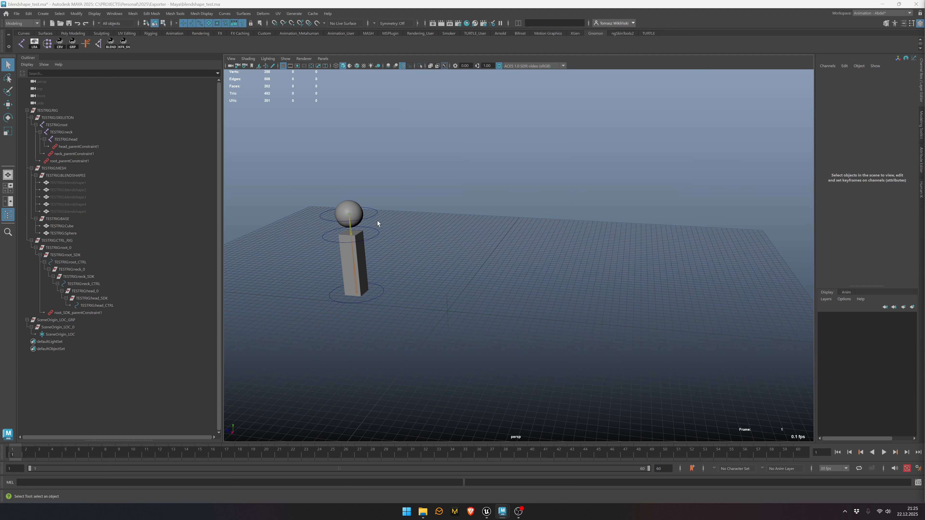
# Step: Play back the rig's animation in the perspective view and stop it
pyautogui.keyDown('alt'); pyautogui.moveTo(378, 221); pyautogui.dragTo(546, 209, button='middle'); pyautogui.keyUp('alt')
pyautogui.keyDown('alt'); pyautogui.moveTo(549, 215); pyautogui.dragTo(541, 205); pyautogui.keyUp('alt')
pyautogui.scroll(5, 543, 208)
pyautogui.scroll(-3, 538, 209)
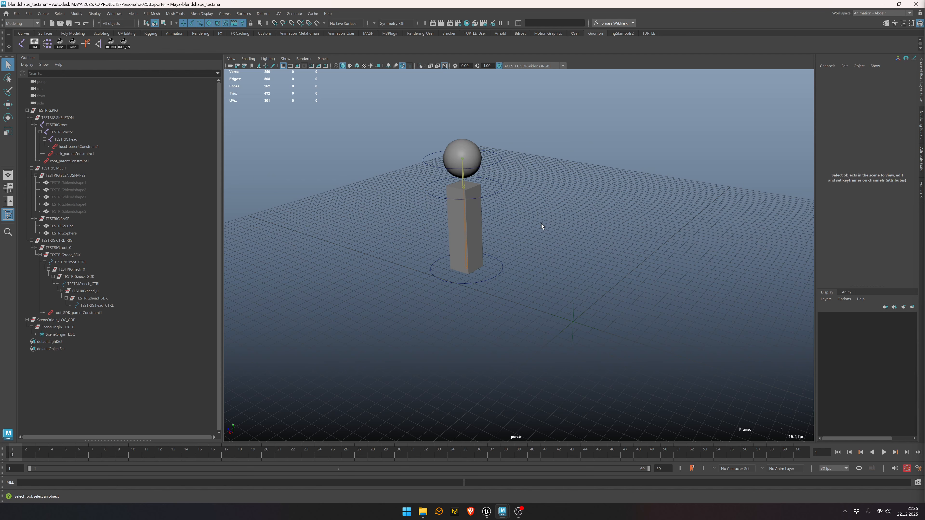
pyautogui.scroll(-1, 541, 224)
pyautogui.hotkey('alt', 'v')
pyautogui.scroll(-2, 521, 215)
pyautogui.keyDown('alt'); pyautogui.moveTo(510, 235); pyautogui.dragTo(510, 226); pyautogui.keyUp('alt')
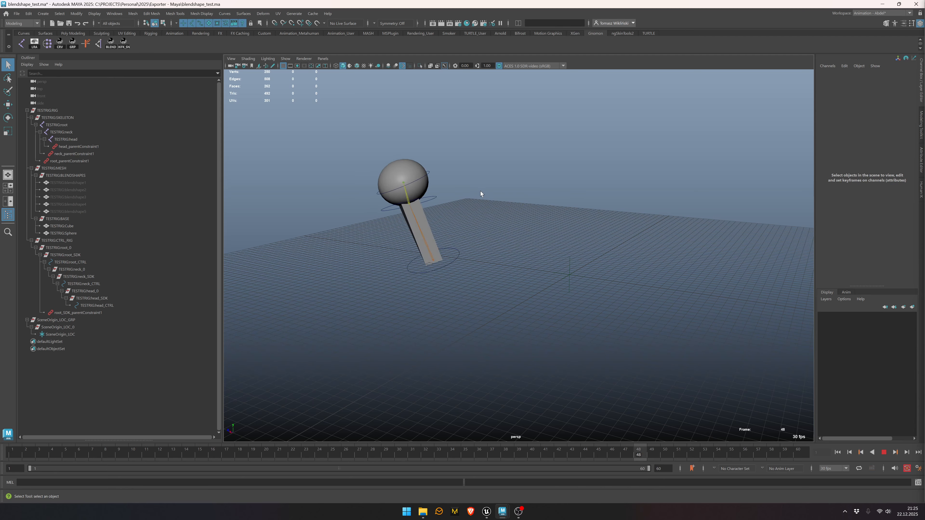
pyautogui.press('Escape')
# Step: Scrub the root control's animation to frame 21 and select the joints from TESTRIG:root through TESTRIG:head
pyautogui.click(510, 259)
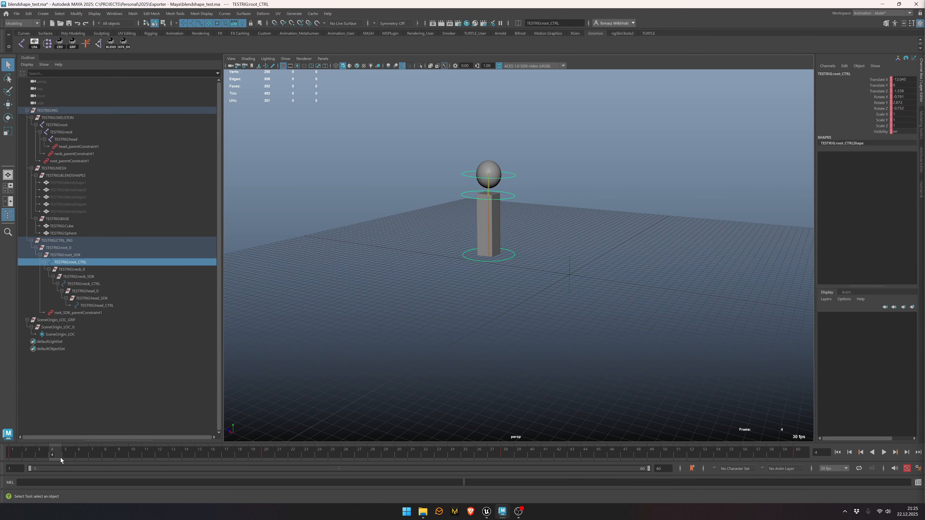
pyautogui.moveTo(19, 456); pyautogui.dragTo(282, 452)
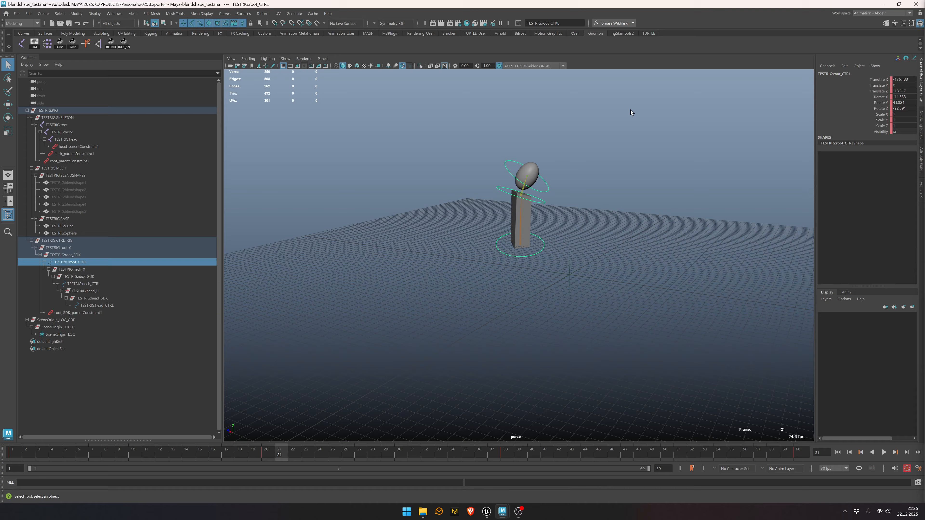
pyautogui.click(67, 125)
pyautogui.keyDown('shift'); pyautogui.click(72, 139); pyautogui.keyUp('shift')
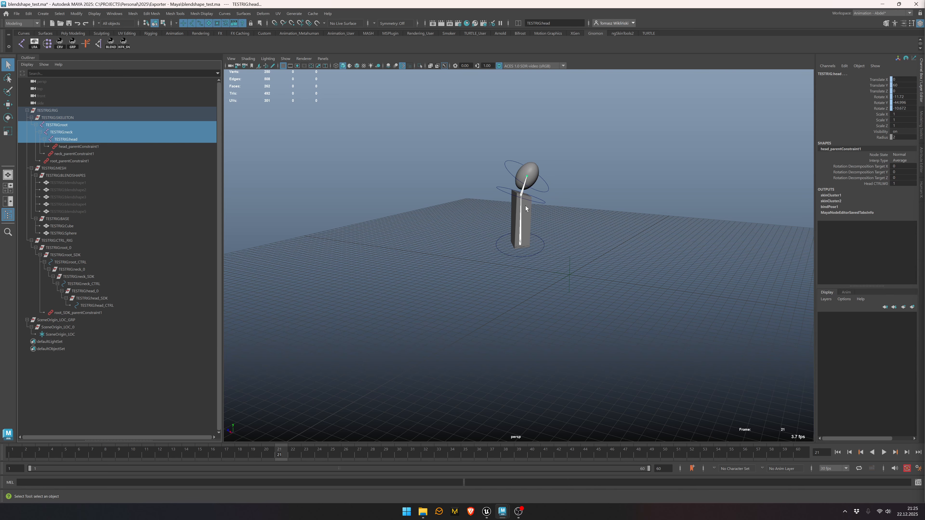
# Step: Show the Blendshape weight channels of TESTRIG:Sphere and play the animation to examine their keyed values
pyautogui.click(534, 175)
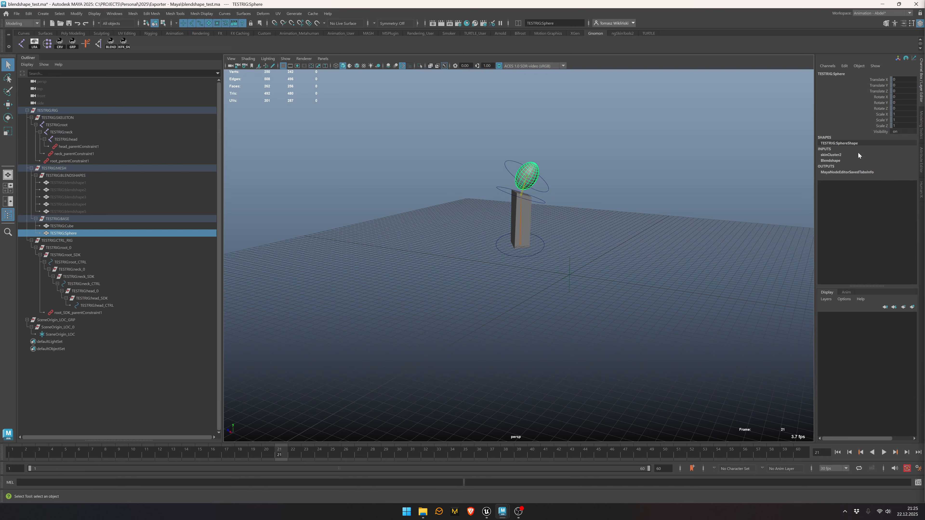
pyautogui.click(832, 161)
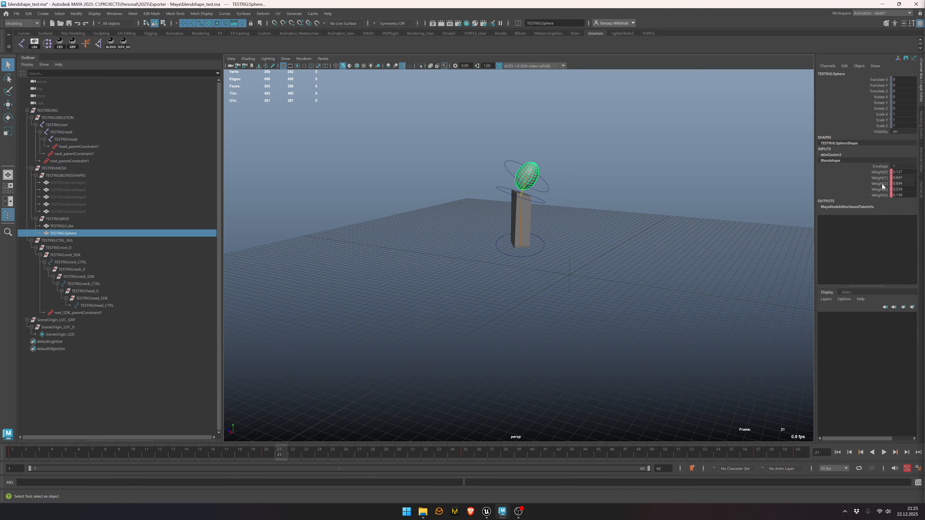
pyautogui.hotkey('alt', 'v')
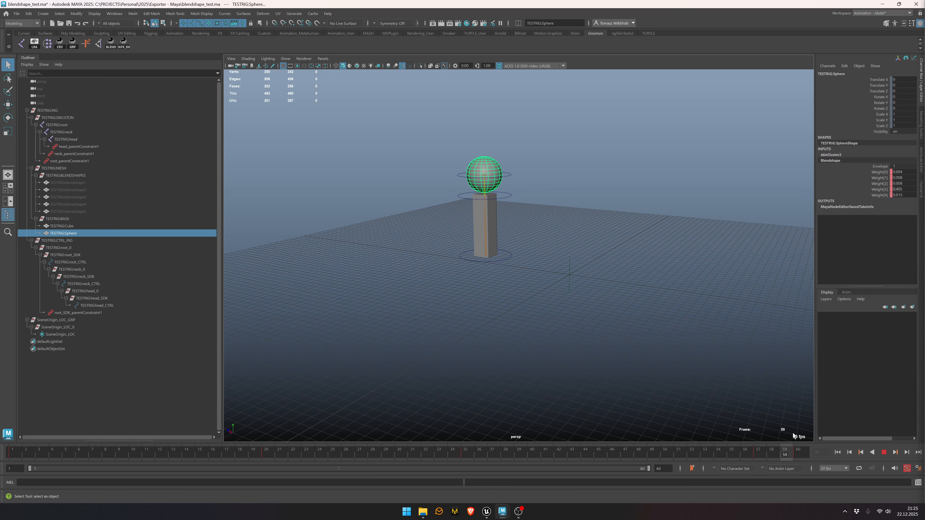
pyautogui.hotkey('alt', 'v')
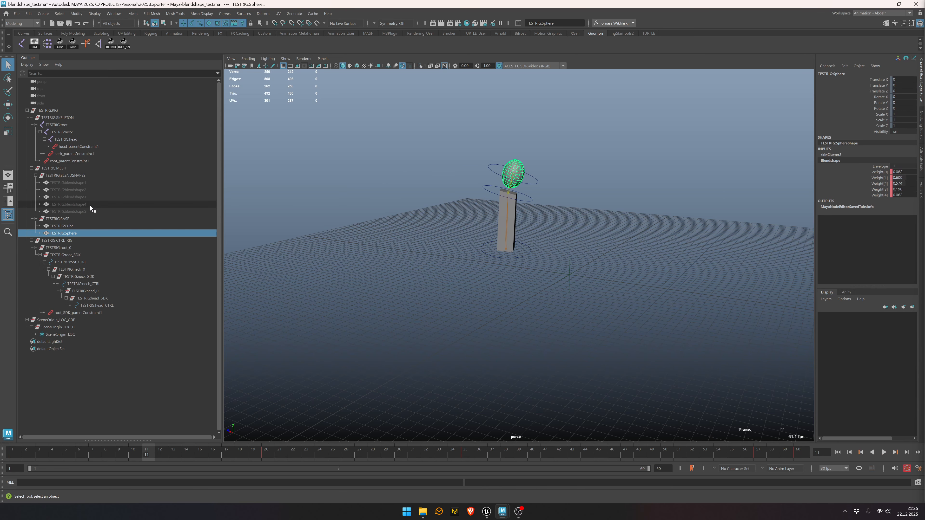
# Step: Toggle the first four hidden blendshape meshes visible and hidden one after another, and clear the selection
pyautogui.click(81, 182)
pyautogui.press('h')
pyautogui.press('h')
pyautogui.click(86, 189)
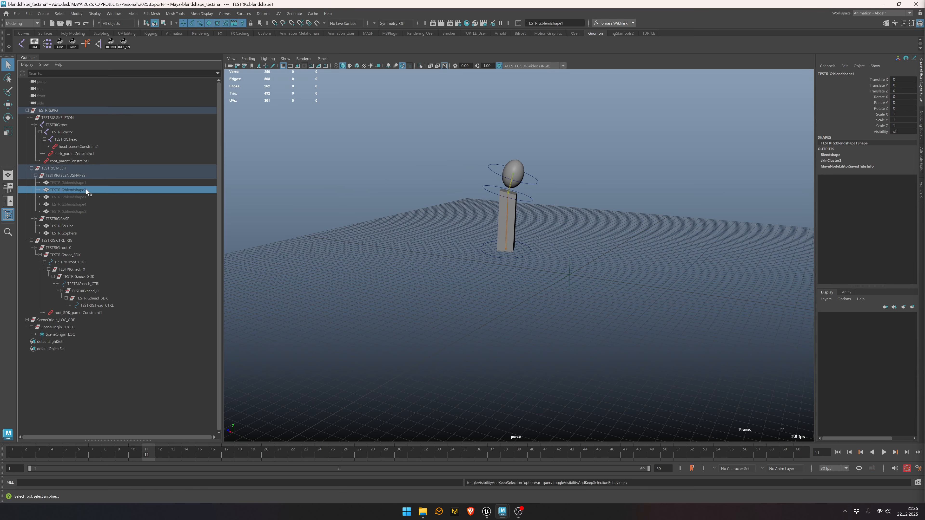
pyautogui.press('h')
pyautogui.press('h')
pyautogui.click(87, 197)
pyautogui.press('h')
pyautogui.press('h')
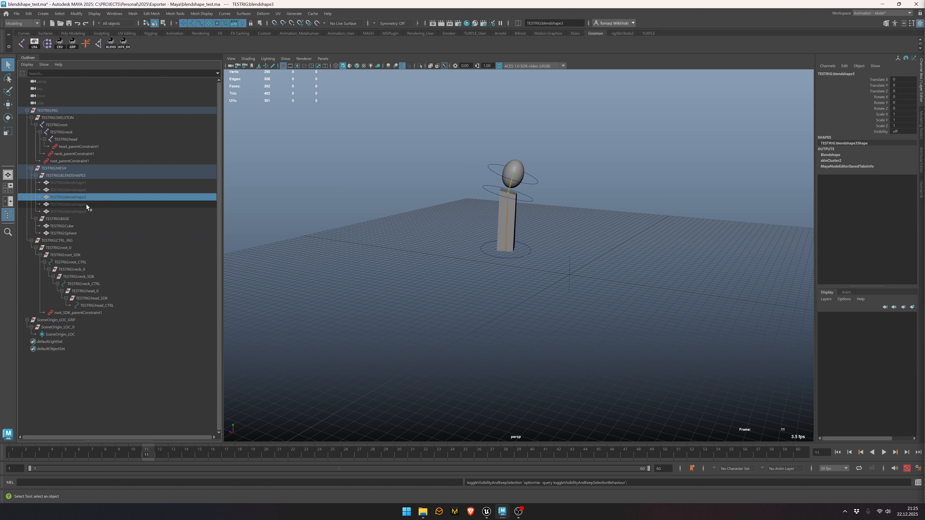
pyautogui.click(86, 204)
pyautogui.press('h')
pyautogui.press('h')
pyautogui.click(425, 240)
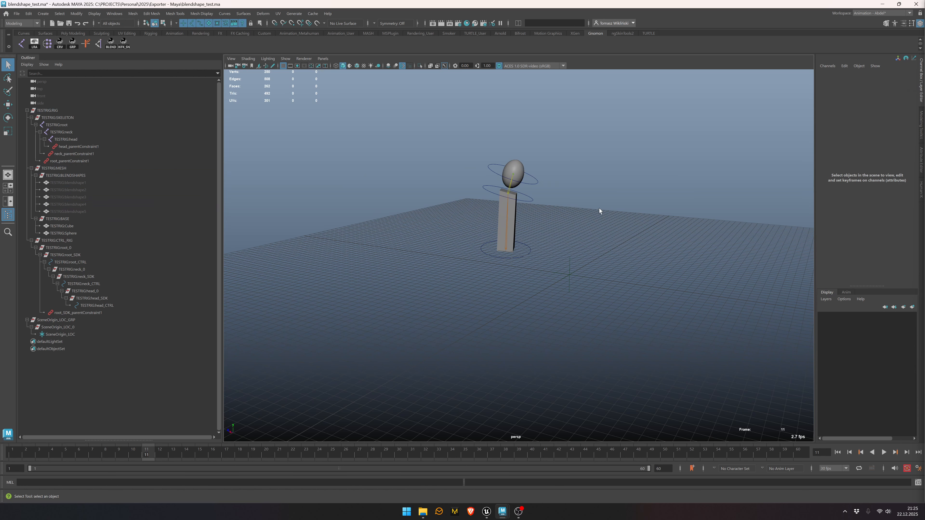
# Step: Return to frame 1 and play the rig's animation from another view angle
pyautogui.keyDown('alt'); pyautogui.moveTo(599, 209); pyautogui.dragTo(529, 207, button='middle'); pyautogui.keyUp('alt')
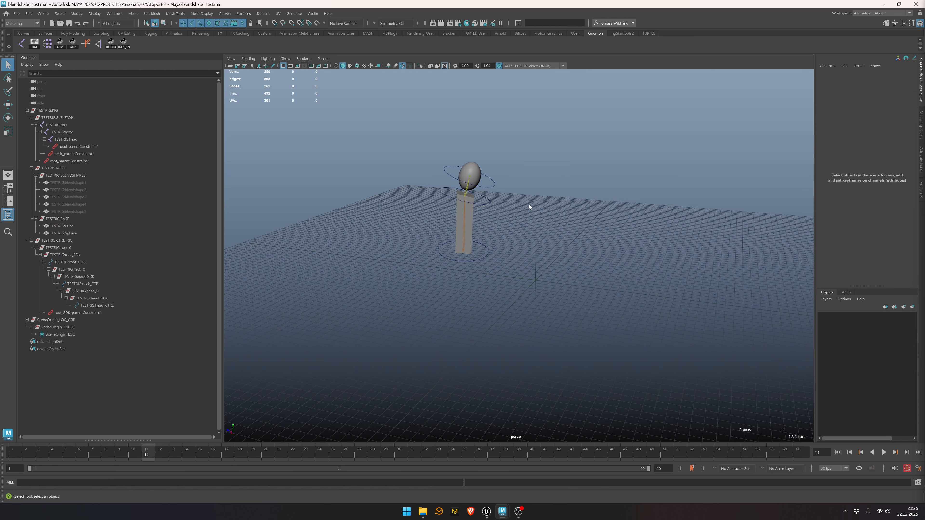
pyautogui.moveTo(123, 456); pyautogui.dragTo(27, 456)
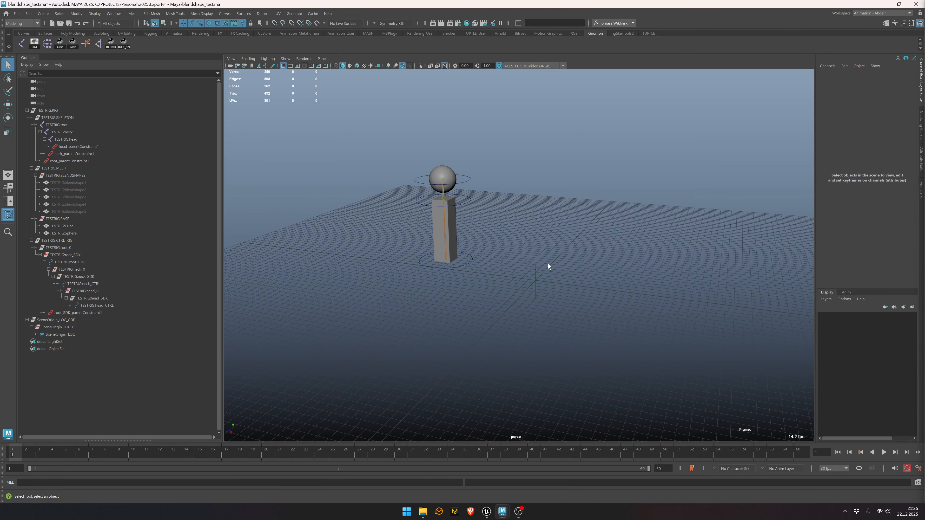
pyautogui.keyDown('alt'); pyautogui.moveTo(543, 237); pyautogui.dragTo(477, 208); pyautogui.keyUp('alt')
pyautogui.hotkey('alt', 'v')
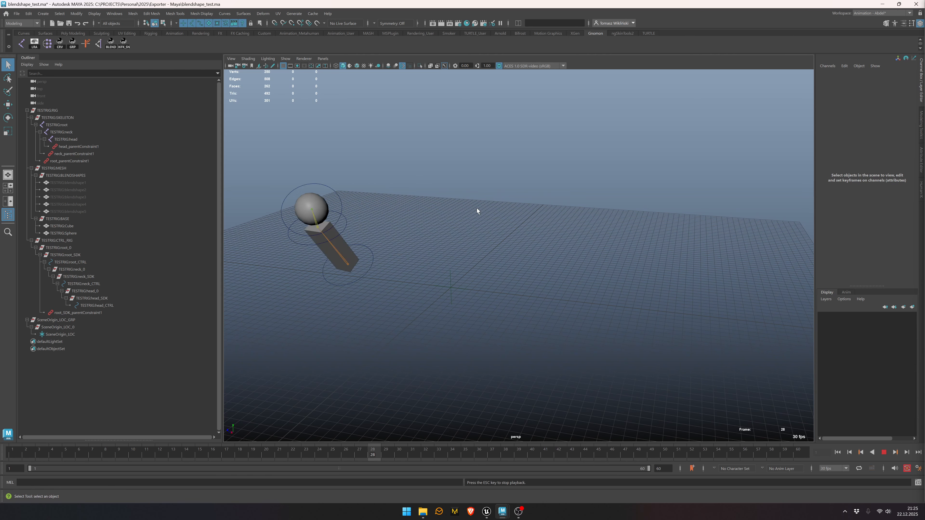
pyautogui.hotkey('alt', 'v')
# Step: Bring the exporter window back over the viewport and add TESTRIG:root to its skeleton hierarchies
pyautogui.moveTo(924, 104); pyautogui.dragTo(541, 79)
pyautogui.click(56, 125)
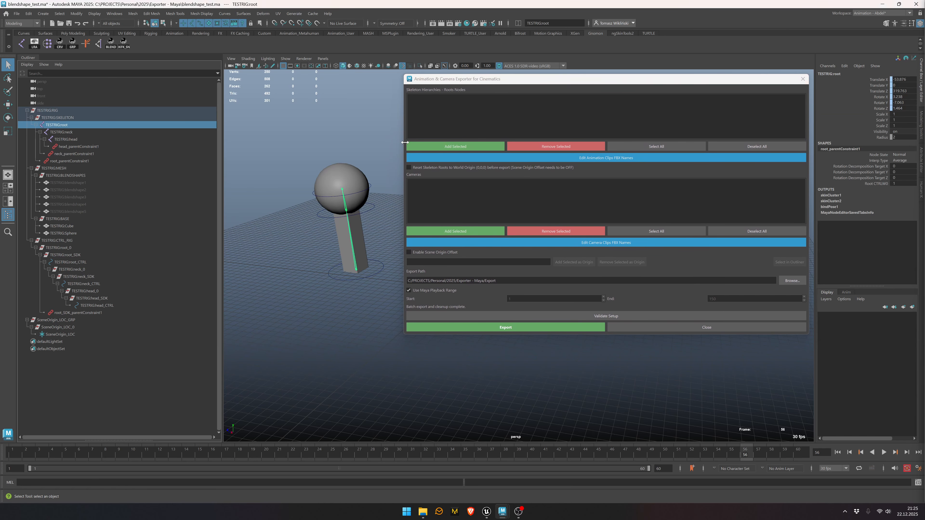
pyautogui.click(455, 147)
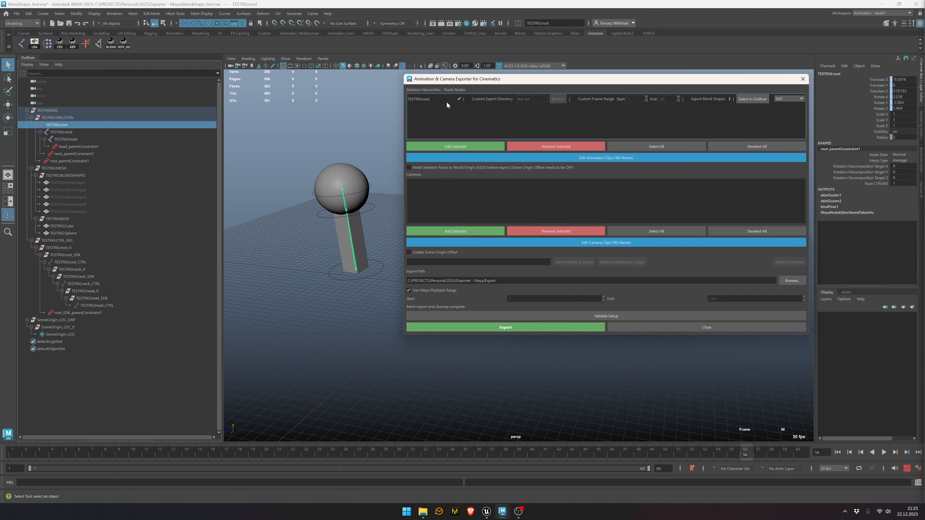
# Step: Read the blend shape export hint and enable Export Blend Shapes for the TESTRIG:root entry
pyautogui.moveTo(720, 80); pyautogui.dragTo(719, 80)
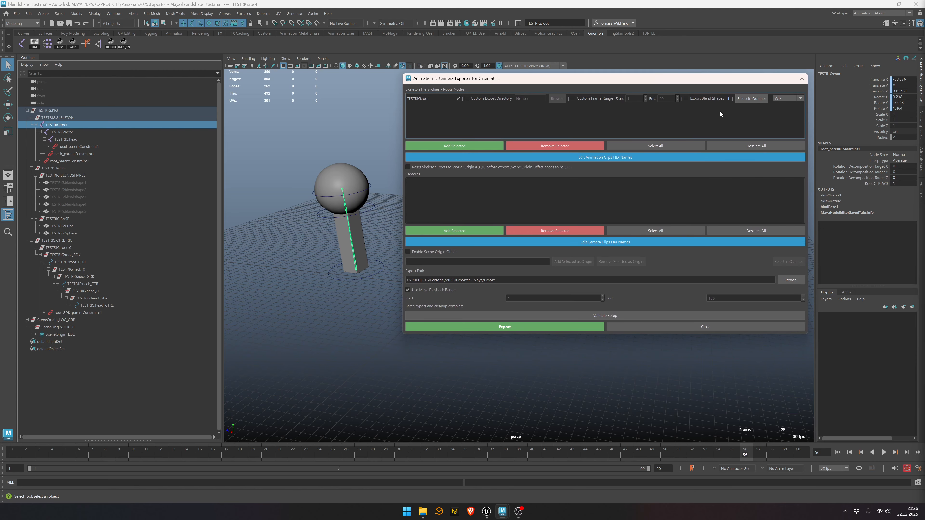
pyautogui.moveTo(729, 99)
pyautogui.moveTo(538, 83); pyautogui.dragTo(538, 82)
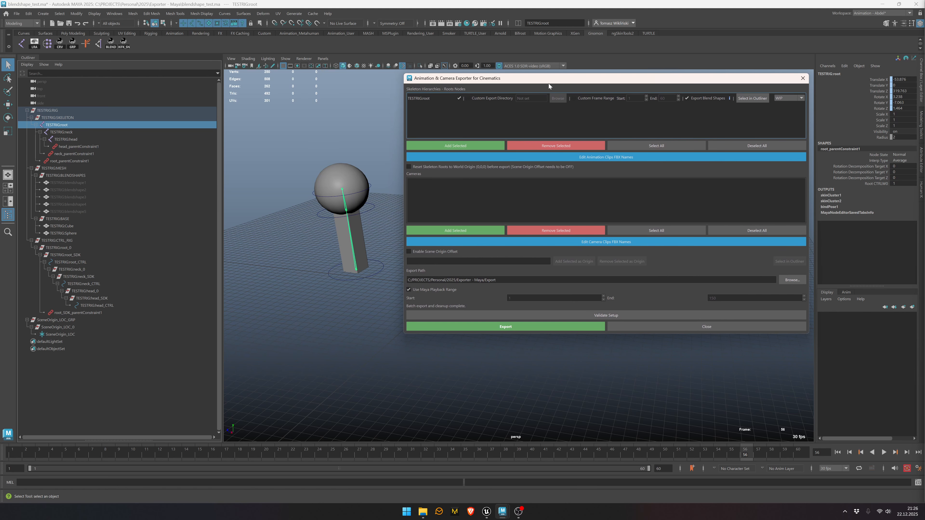
# Step: Confirm blob_blend.fbx as the animation clip's FBX file name for TESTRIG:root
pyautogui.click(588, 156)
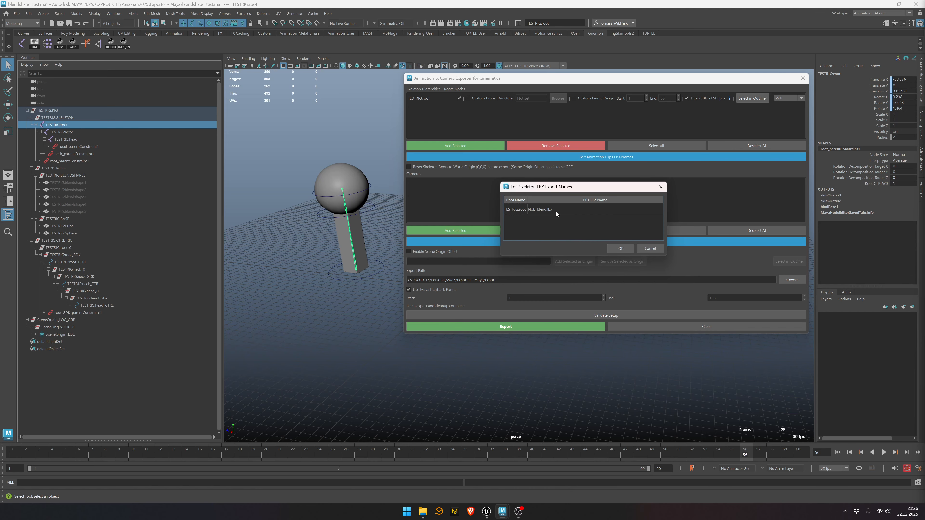
pyautogui.doubleClick(547, 210)
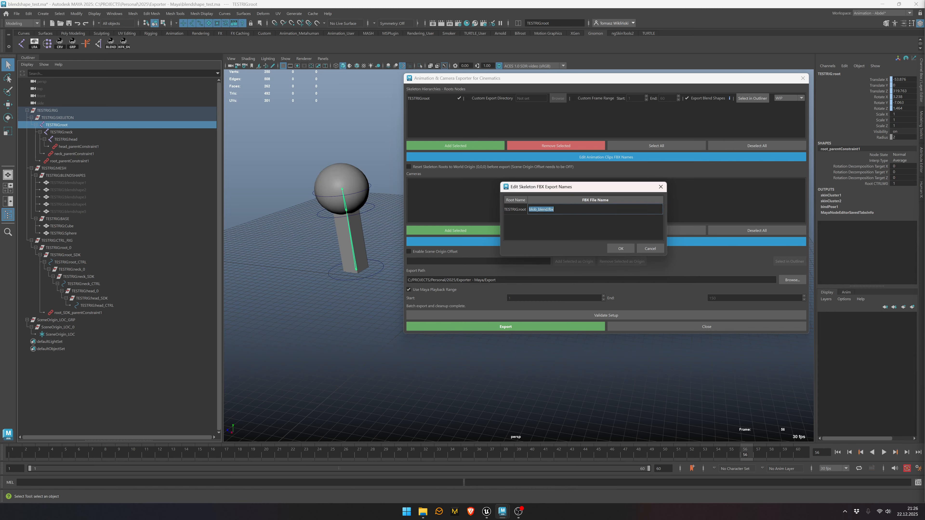
pyautogui.hotkey('ctrl', 'a')
pyautogui.press('Return')
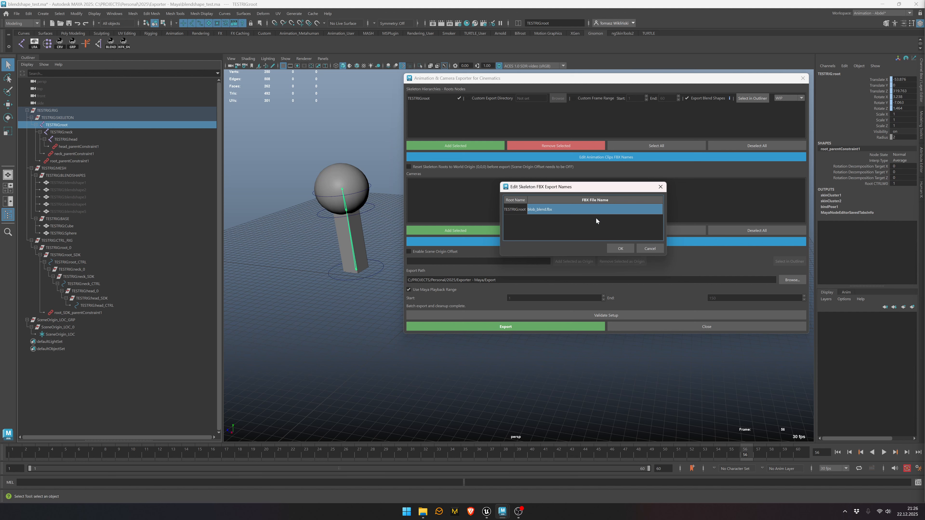
pyautogui.click(620, 249)
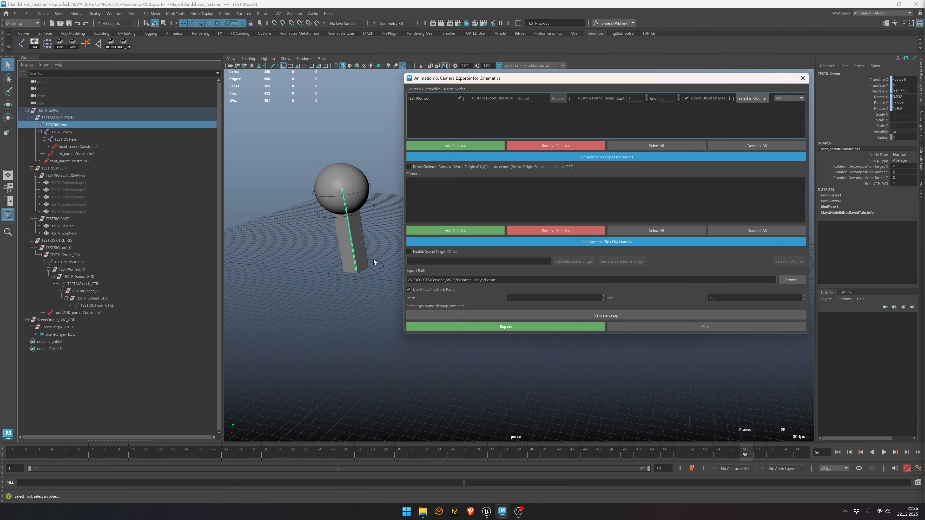
# Step: Run the export of TESTRIG:root with blend shapes to the set export path
pyautogui.keyDown('alt'); pyautogui.moveTo(384, 258); pyautogui.dragTo(338, 235, button='middle'); pyautogui.keyUp('alt')
pyautogui.scroll(-3, 357, 255)
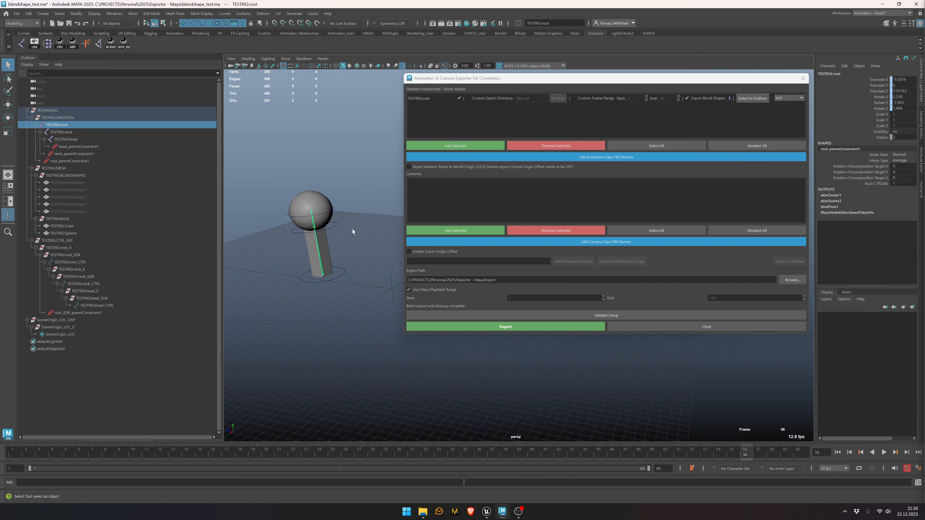
pyautogui.keyDown('alt'); pyautogui.moveTo(352, 229); pyautogui.dragTo(352, 232, button='middle'); pyautogui.keyUp('alt')
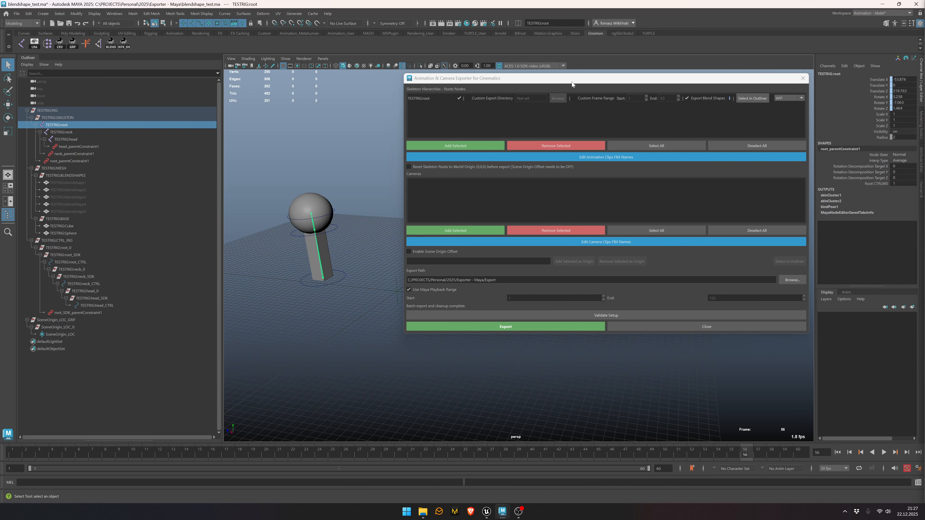
pyautogui.moveTo(572, 82); pyautogui.dragTo(573, 82)
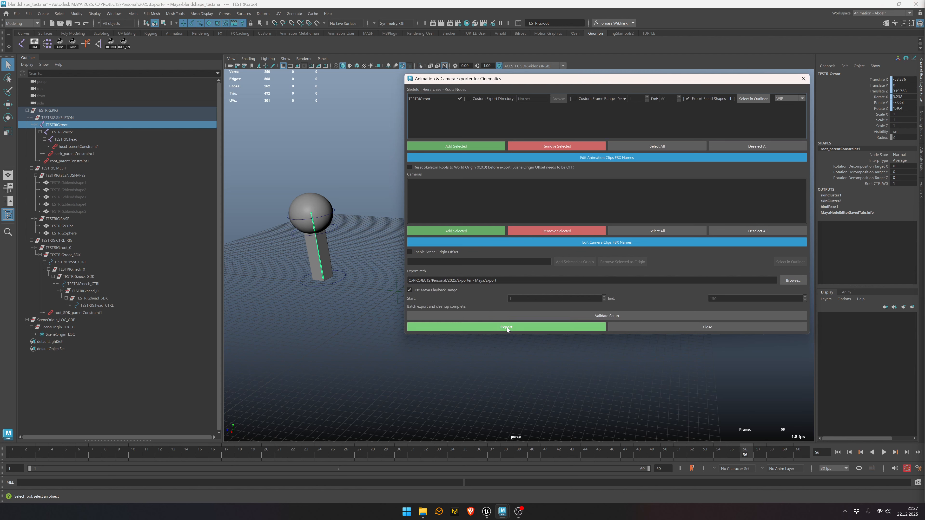
pyautogui.click(517, 327)
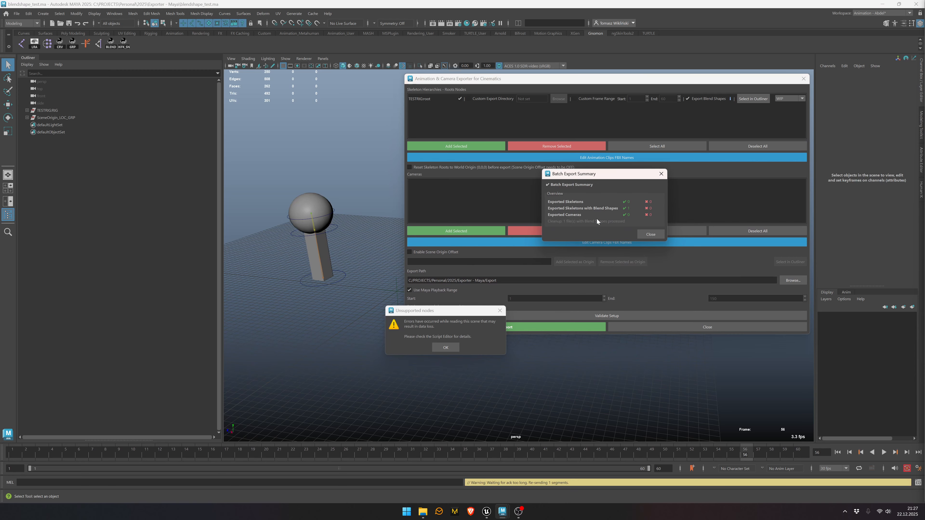
# Step: Review the Batch Export Summary, and dismiss it together with the Unsupported nodes message
pyautogui.moveTo(603, 178); pyautogui.dragTo(594, 190)
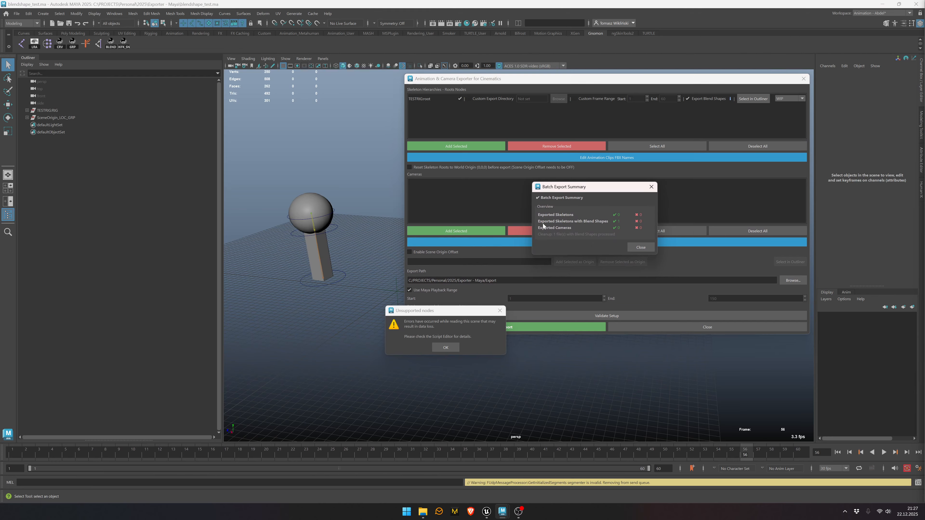
pyautogui.moveTo(590, 191); pyautogui.dragTo(589, 191)
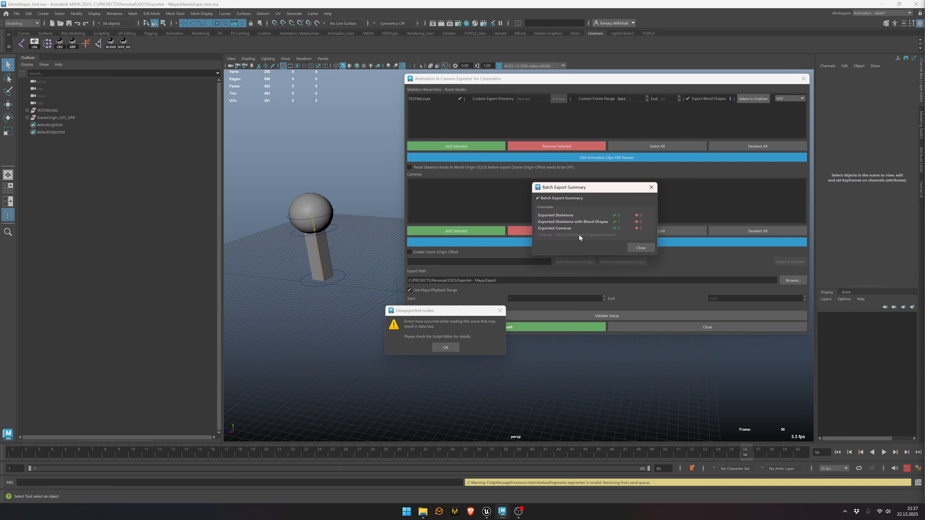
pyautogui.click(640, 247)
pyautogui.moveTo(454, 330); pyautogui.dragTo(389, 319)
pyautogui.click(380, 338)
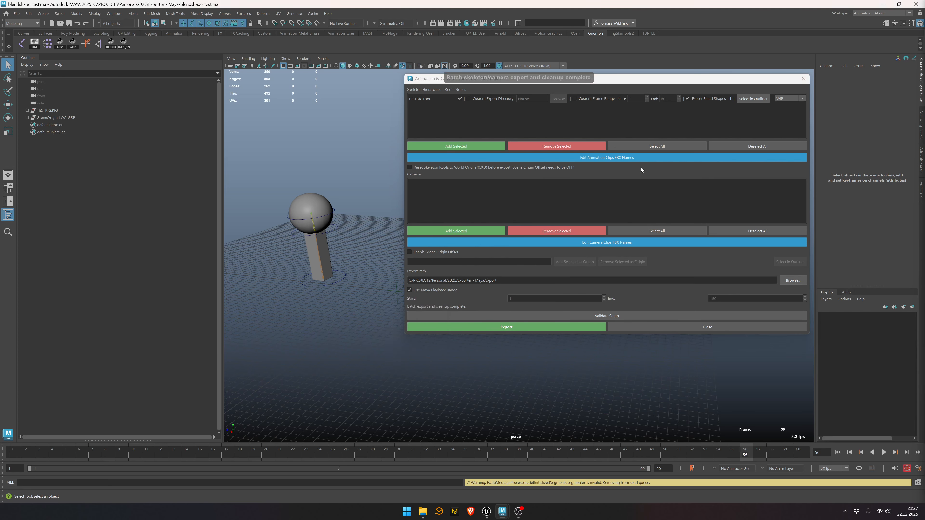
# Step: Fully expand the SceneOrigin_LOC_GRP and test rig hierarchies in the Outliner and select the rig's controls one by one up to the head
pyautogui.keyDown('shift'); pyautogui.click(27, 118); pyautogui.keyUp('shift')
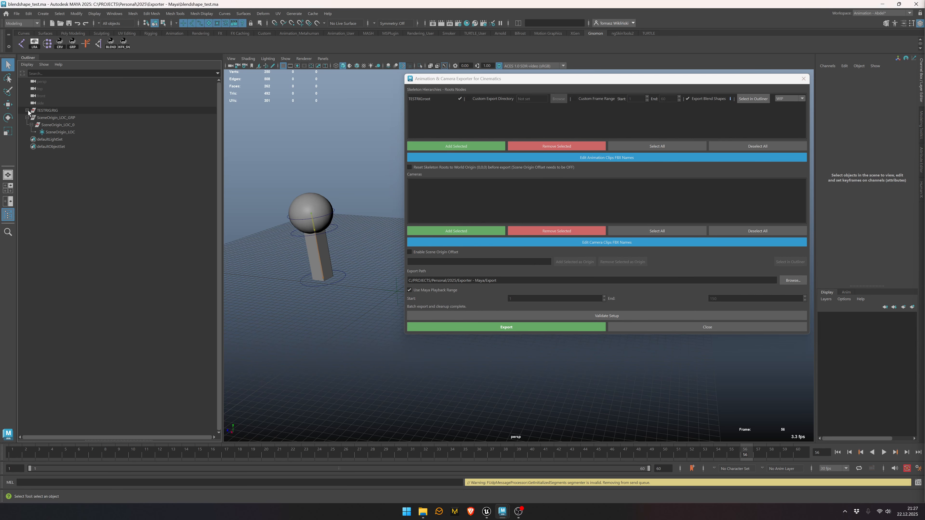
pyautogui.keyDown('shift'); pyautogui.click(27, 110); pyautogui.keyUp('shift')
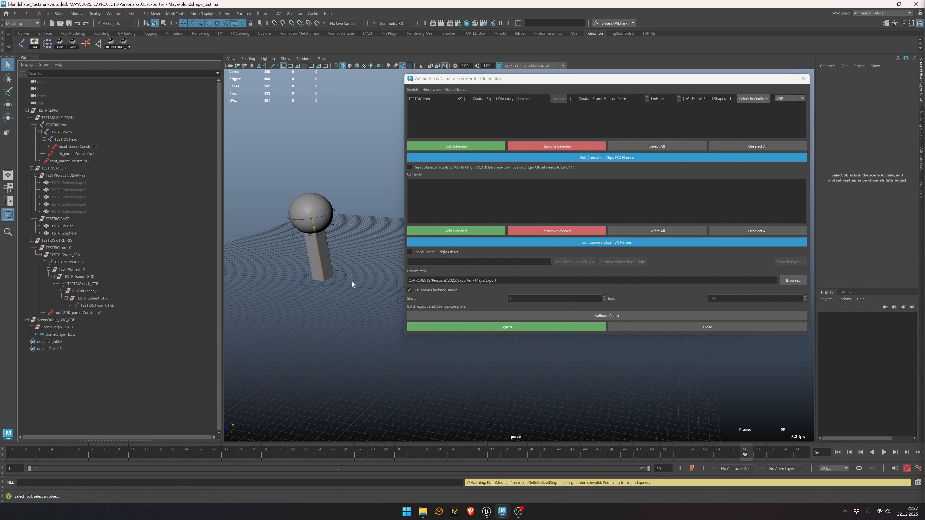
pyautogui.click(344, 280)
pyautogui.click(336, 229)
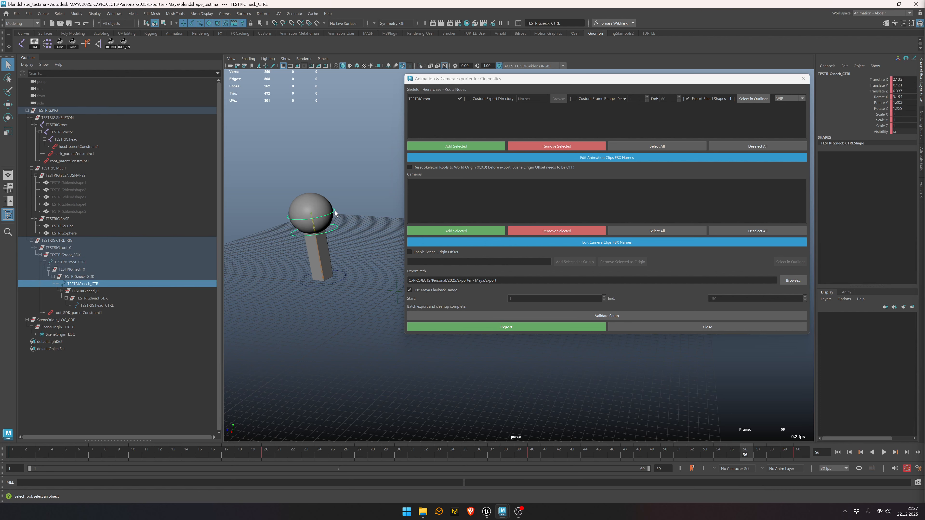
pyautogui.click(335, 213)
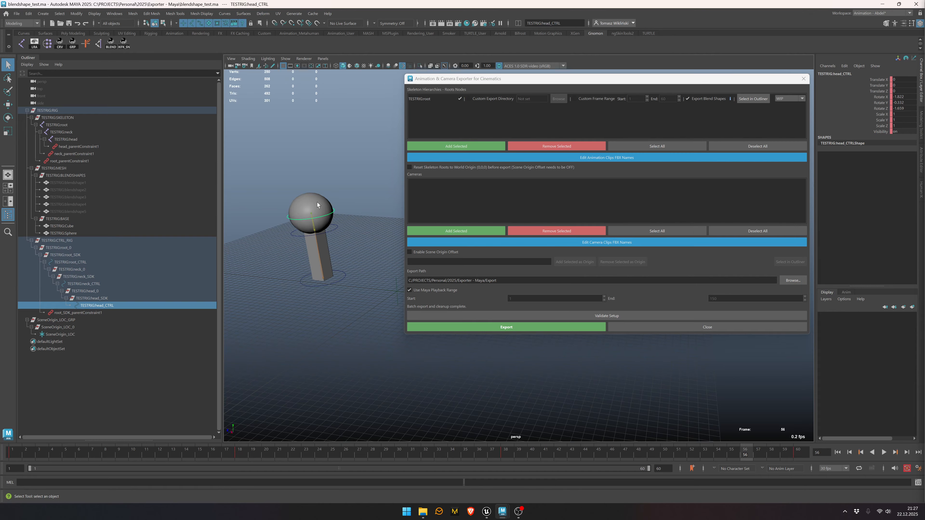
# Step: Show the Blendshape weights of the rig's sphere mesh, play the animation to check their keys, and clear the selection
pyautogui.click(323, 214)
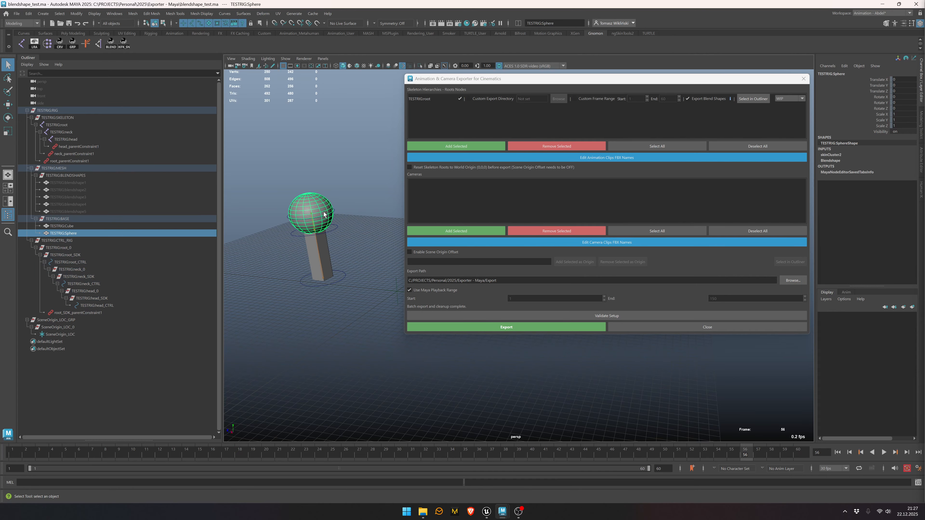
pyautogui.click(830, 160)
pyautogui.hotkey('alt', 'v')
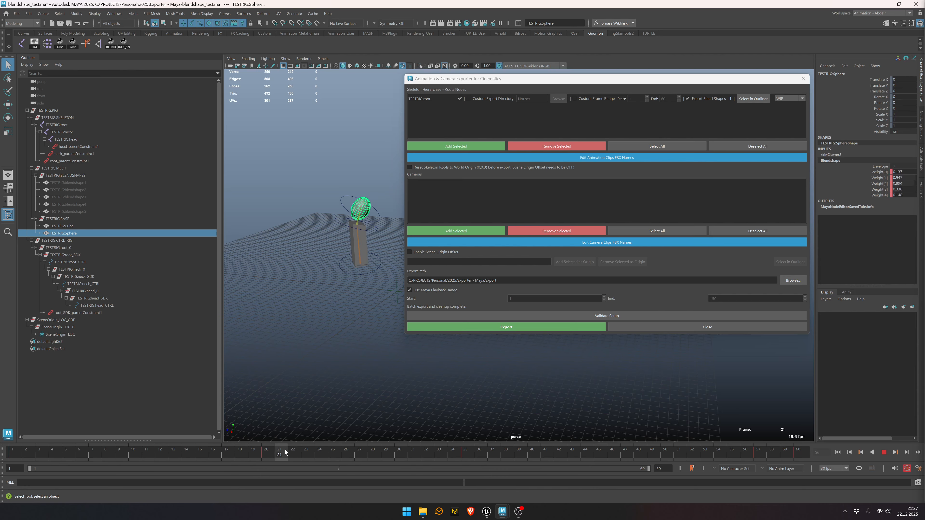
pyautogui.press('Escape')
pyautogui.click(315, 310)
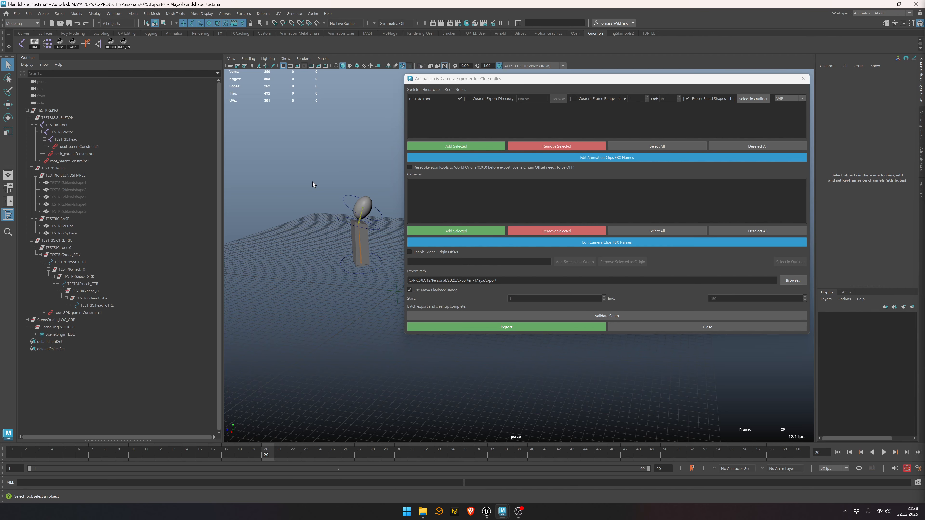
# Step: Switch to the Maya session with sheriff_blend.fbx and open the exported blob_blend.fbx there
pyautogui.moveTo(508, 511)
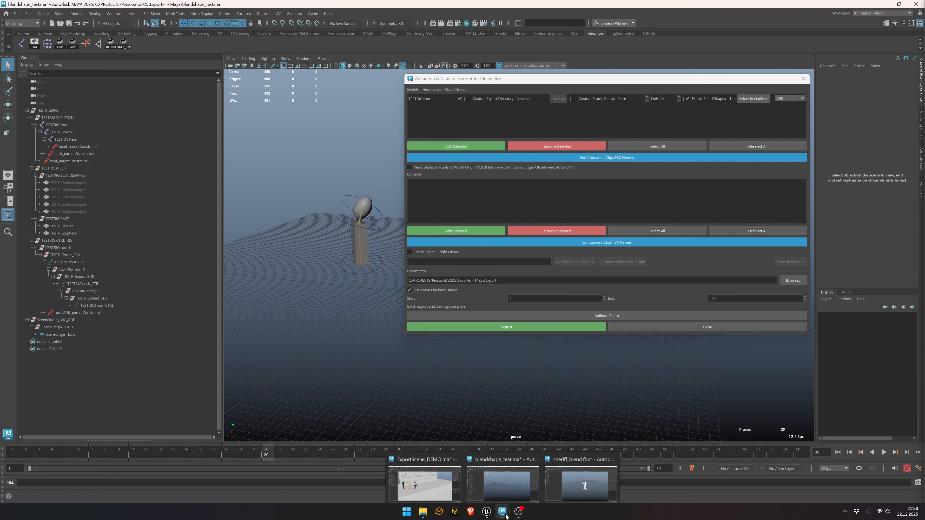
pyautogui.click(580, 481)
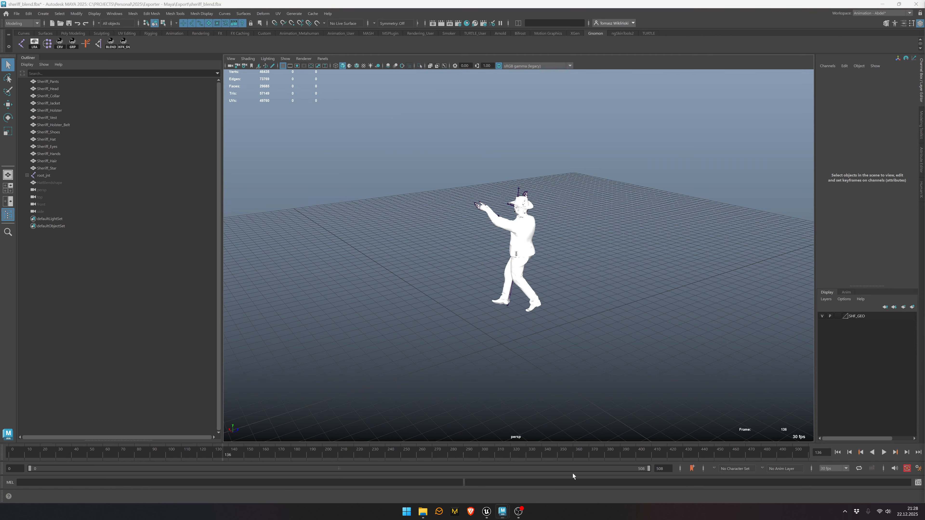
pyautogui.click(17, 13)
pyautogui.click(33, 30)
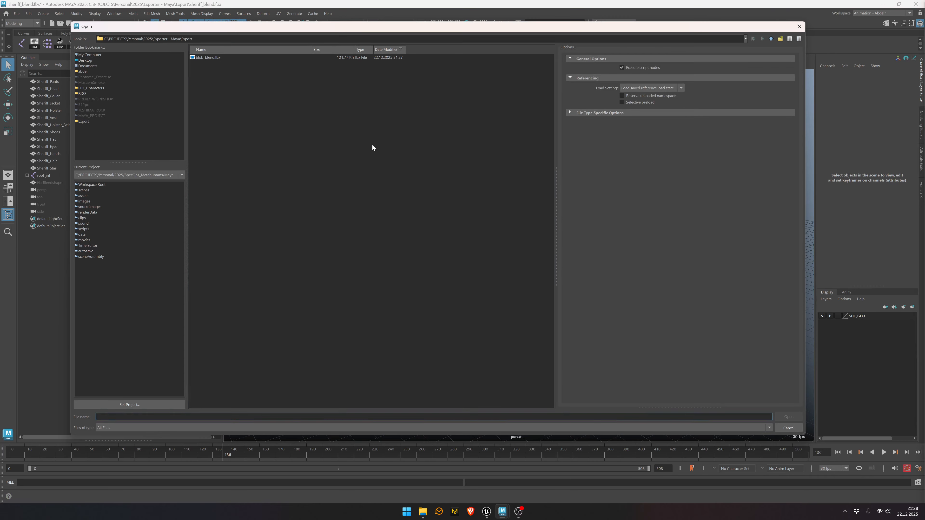
pyautogui.click(213, 57)
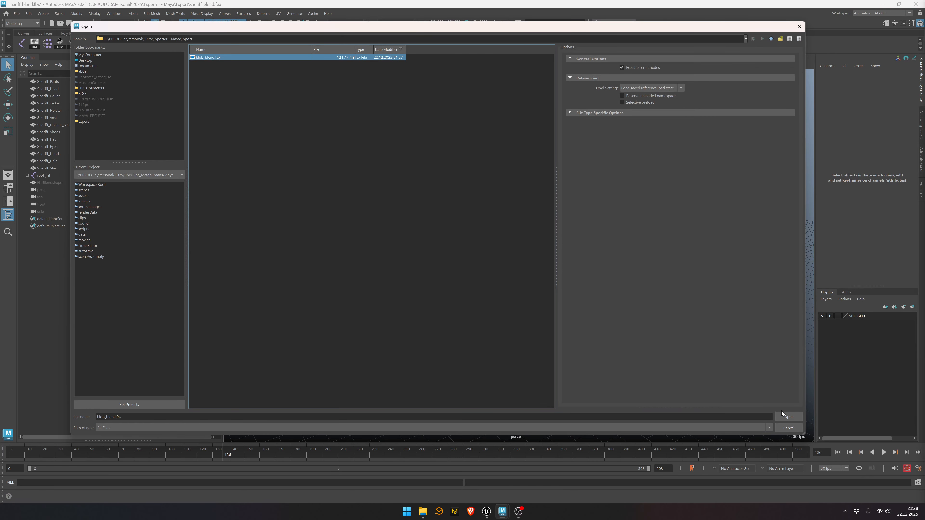
pyautogui.click(788, 416)
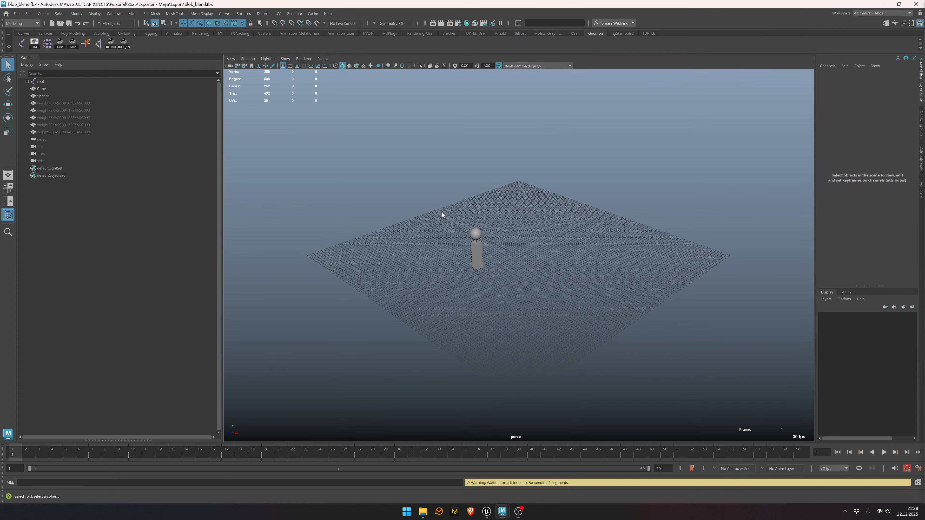
# Step: Play the exported animation, show the sphere's Blendshape weights and scrub the timeline to inspect their baked keys
pyautogui.hotkey('alt', 'v')
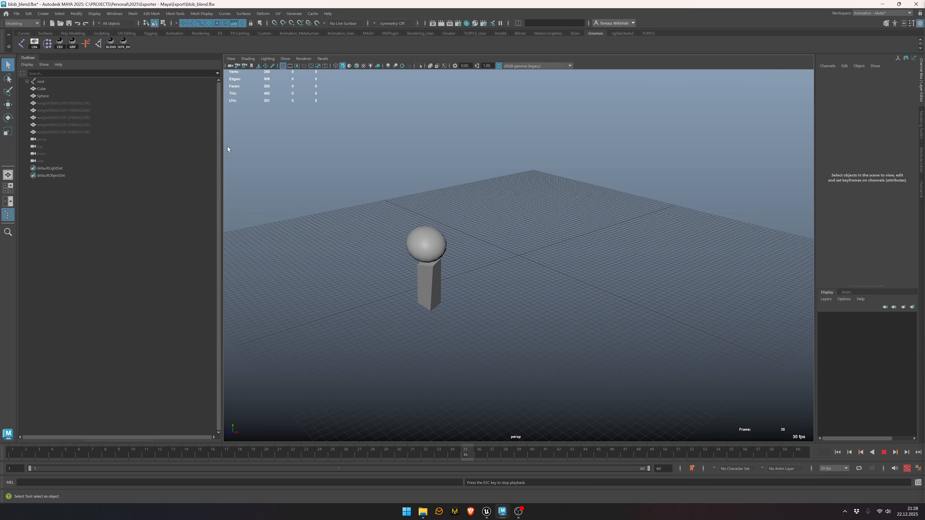
pyautogui.hotkey('alt', 'v')
pyautogui.click(438, 199)
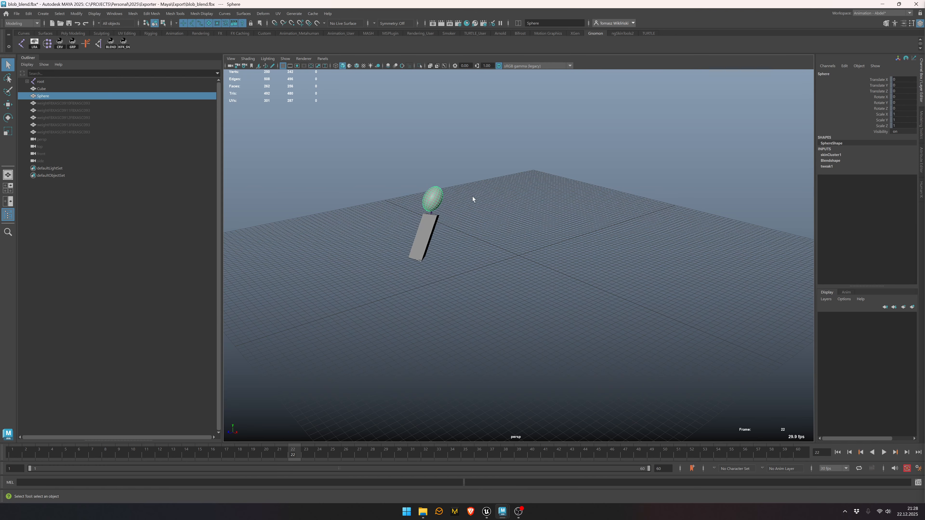
pyautogui.click(843, 162)
pyautogui.moveTo(274, 457); pyautogui.dragTo(320, 453)
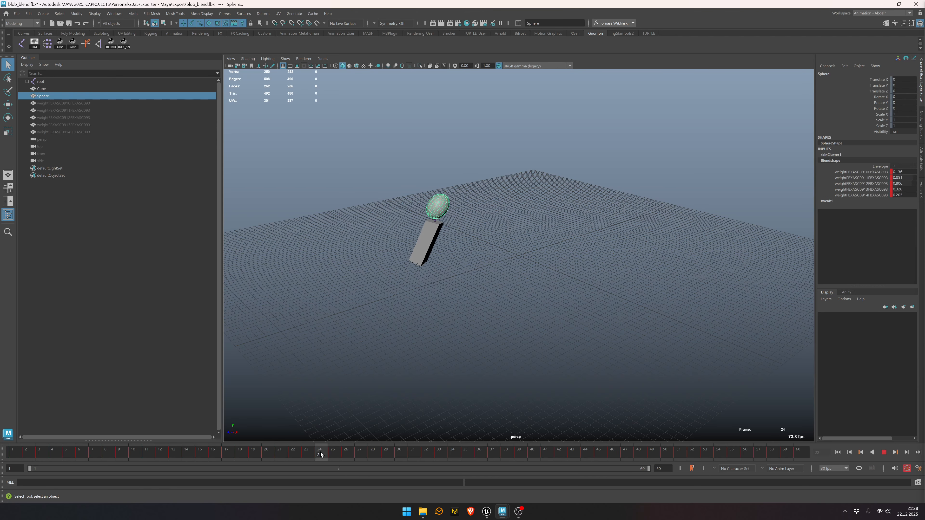
# Step: Expand the exported skeleton, select its root, neck and head joints, play their baked animation, and clear the selection
pyautogui.keyDown('shift'); pyautogui.click(27, 82); pyautogui.keyUp('shift')
pyautogui.click(56, 83)
pyautogui.keyDown('shift'); pyautogui.click(58, 96); pyautogui.keyUp('shift')
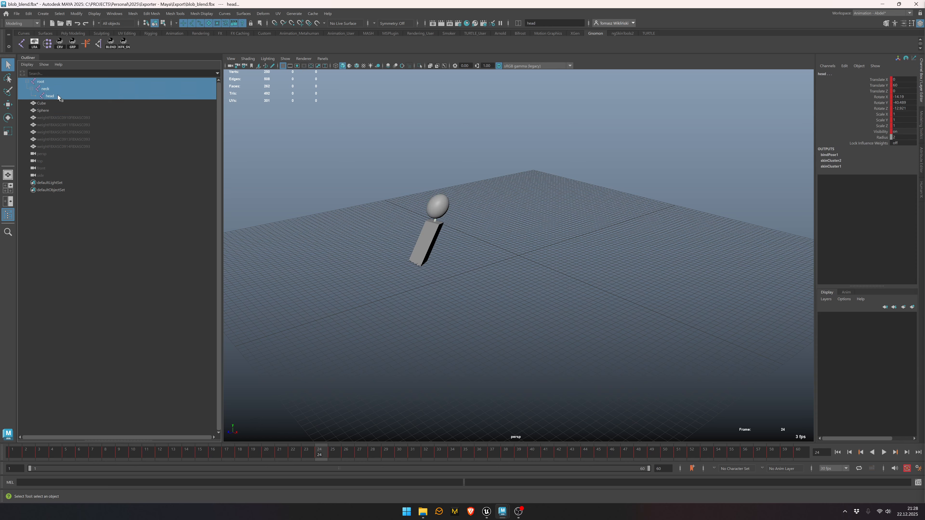
pyautogui.hotkey('alt', 'v')
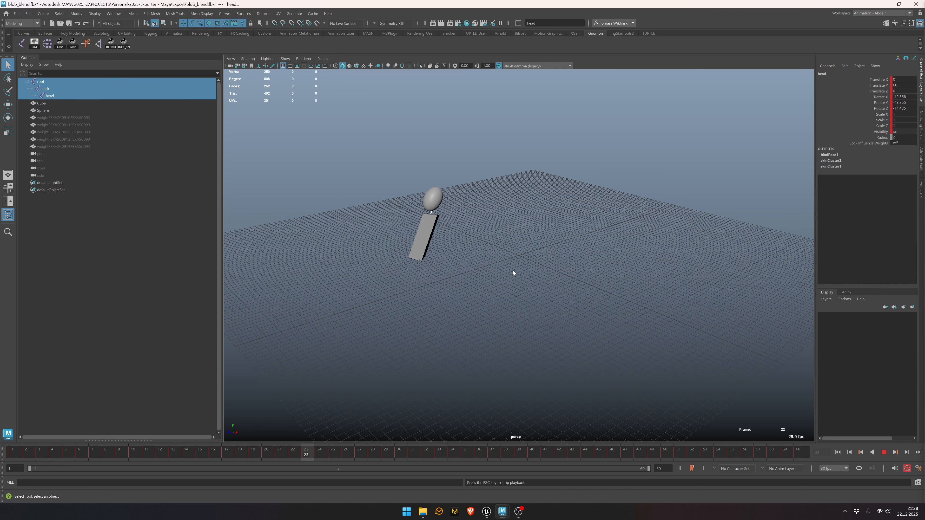
pyautogui.press('Escape')
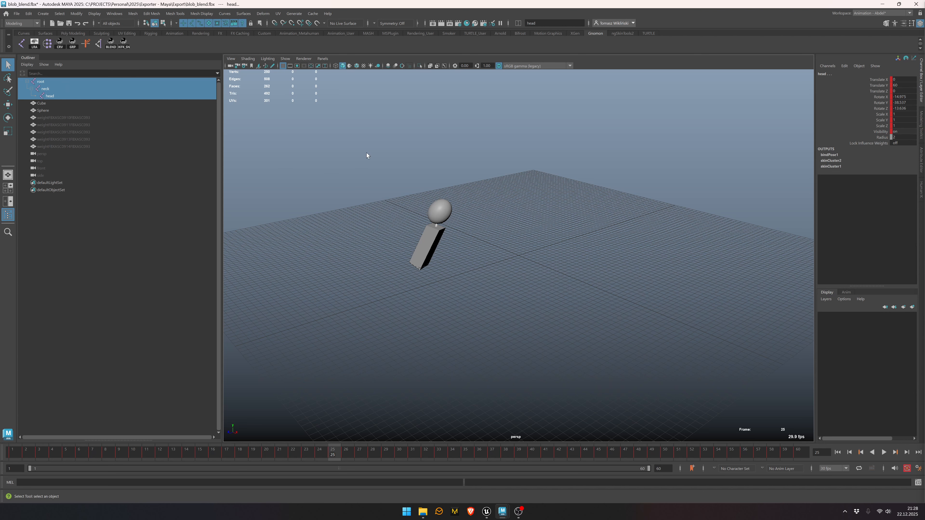
pyautogui.click(383, 156)
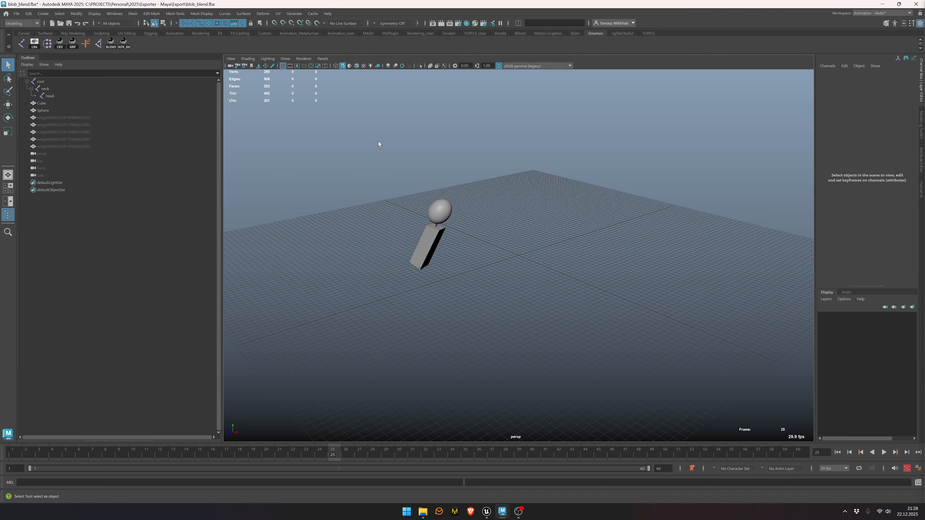
# Step: Select the exported sphere mesh, examine it at closer range, and deselect it
pyautogui.click(447, 215)
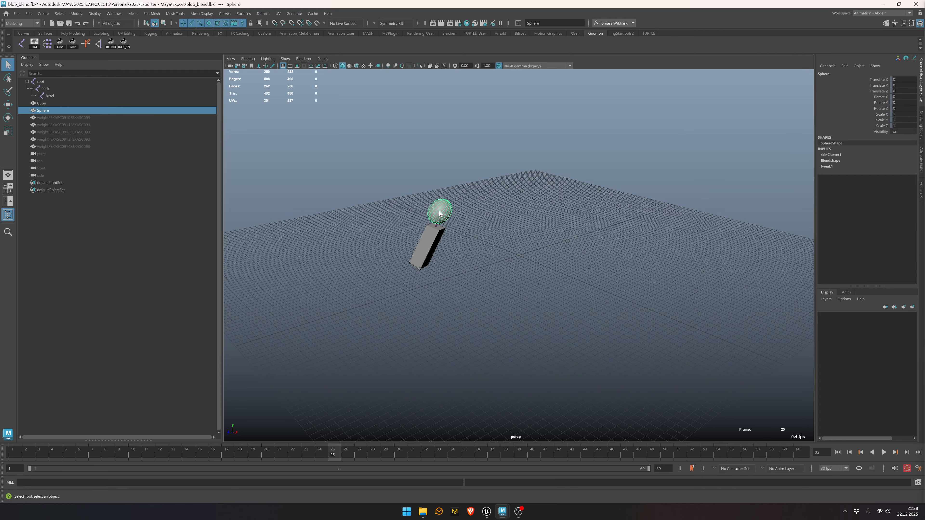
pyautogui.scroll(3, 439, 213)
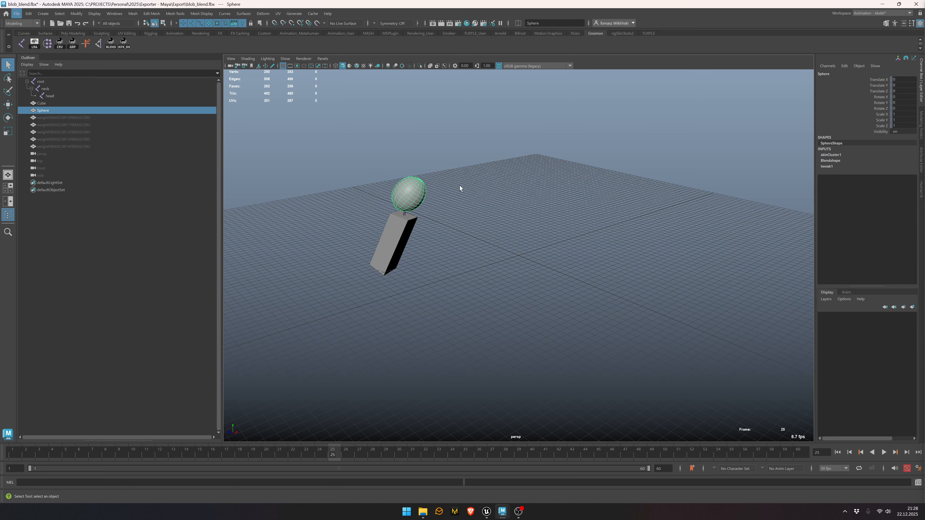
pyautogui.click(473, 232)
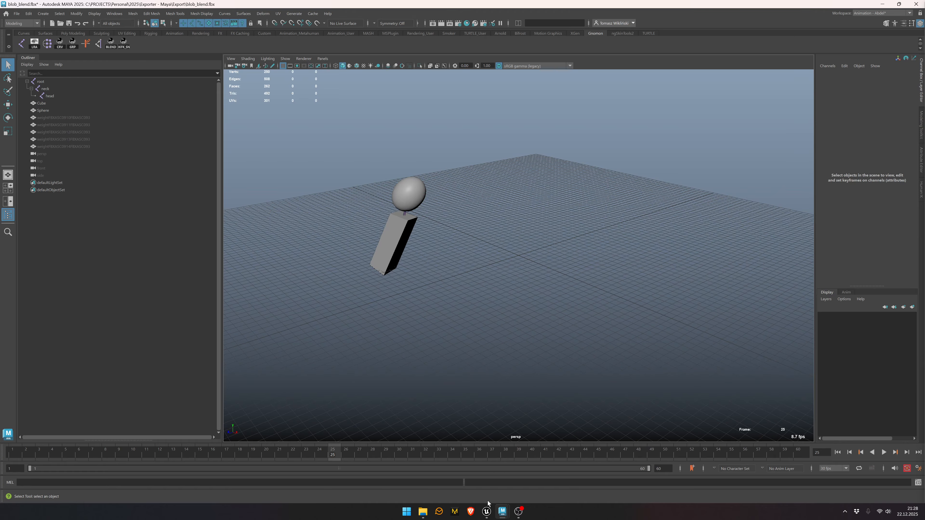
# Step: Switch to Unreal Editor, select the pawn in the level and open the SKM_Pawn_WithBlendshapes skeletal mesh for viewing
pyautogui.click(486, 510)
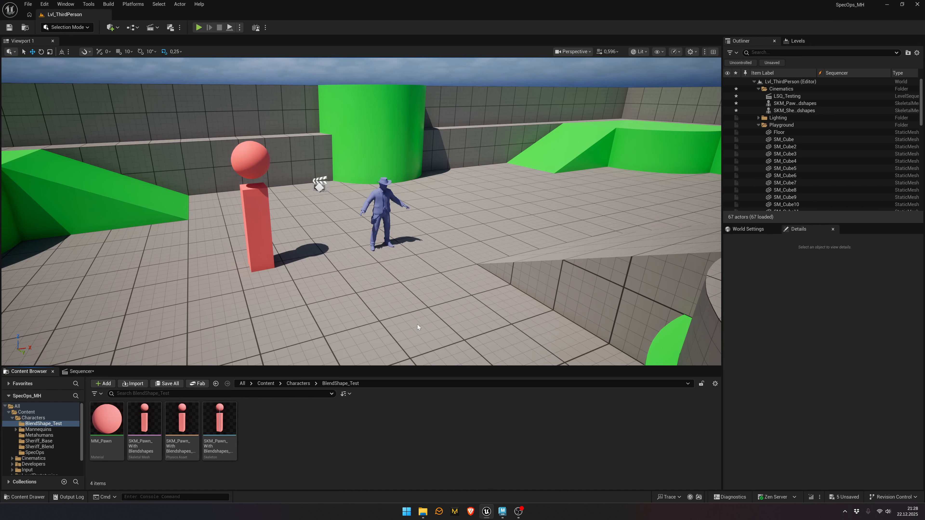
pyautogui.click(254, 208)
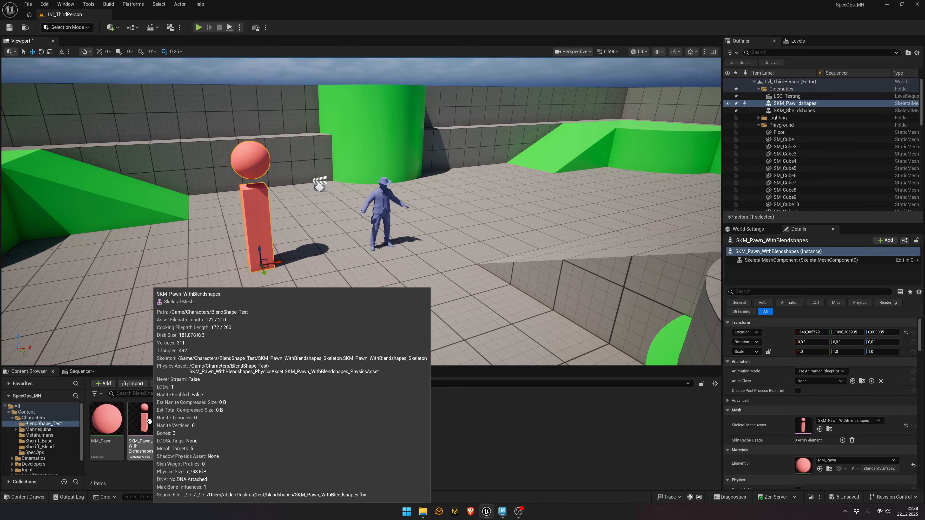
pyautogui.doubleClick(149, 422)
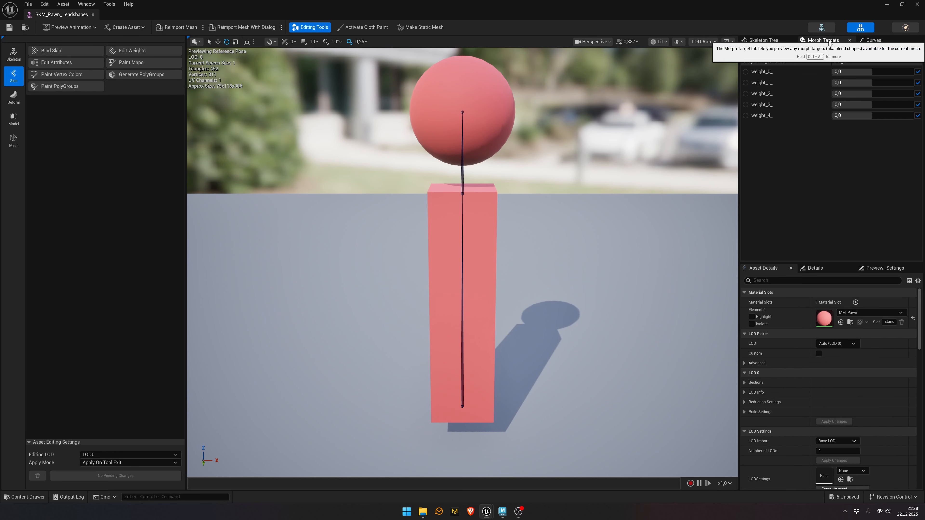
# Step: Preview the morph targets weight_1_ at about -0.35 and weight_2_ at about 0.98, and close the skeletal mesh editor
pyautogui.moveTo(875, 85)
pyautogui.mouseDown()
pyautogui.moveTo(859, 85)
pyautogui.moveTo(905, 85)
pyautogui.moveTo(849, 85)
pyautogui.moveTo(901, 85)
pyautogui.moveTo(866, 85)
pyautogui.mouseUp()
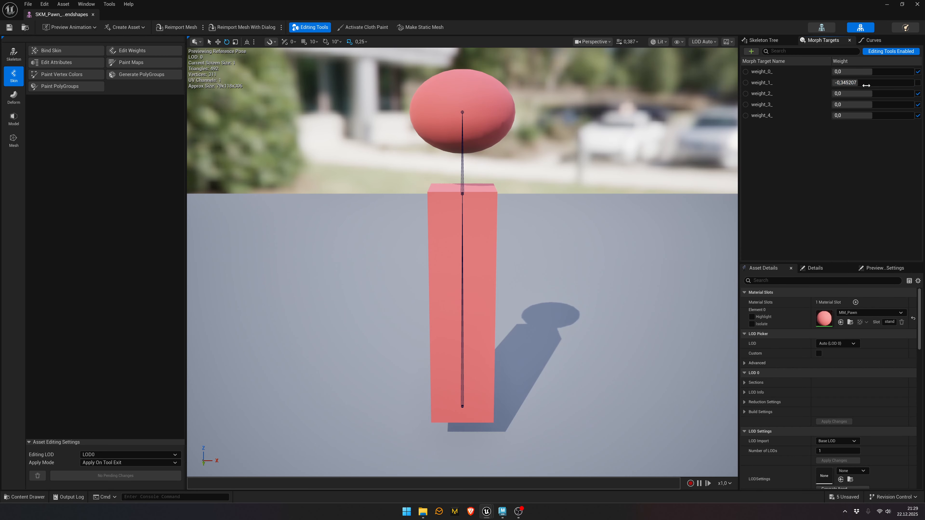
pyautogui.click(821, 128)
pyautogui.moveTo(867, 93); pyautogui.dragTo(899, 93)
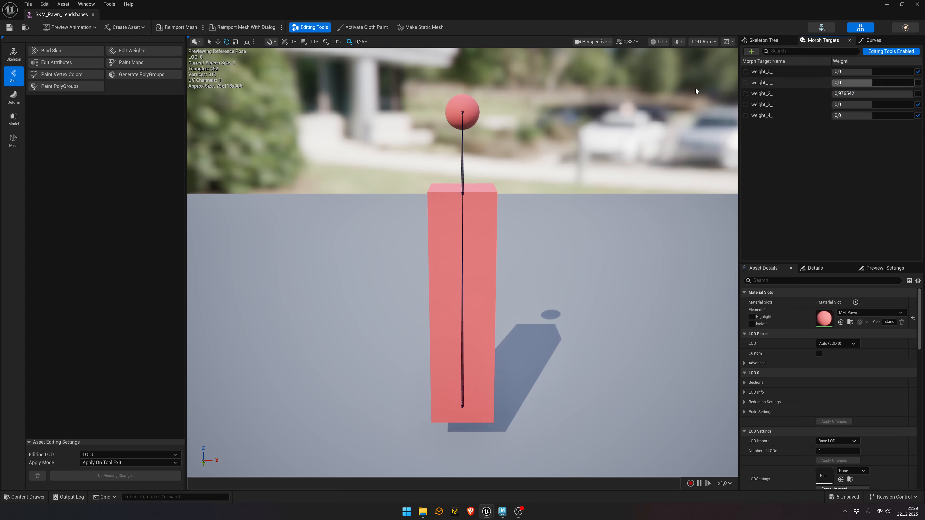
pyautogui.click(917, 3)
# Step: Choose blob_blend.fbx from the Export folder for import into the BlendShape_Test content folder
pyautogui.rightClick(308, 425)
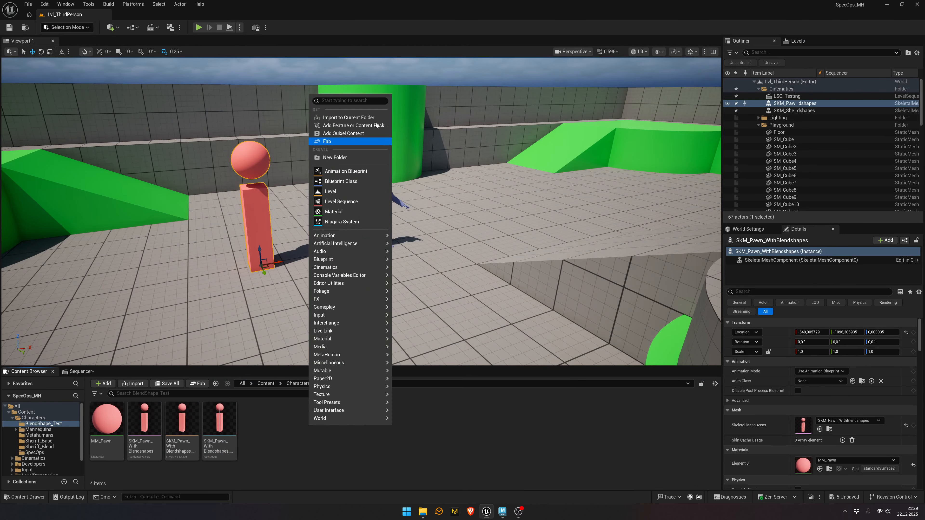
pyautogui.click(357, 116)
pyautogui.click(161, 80)
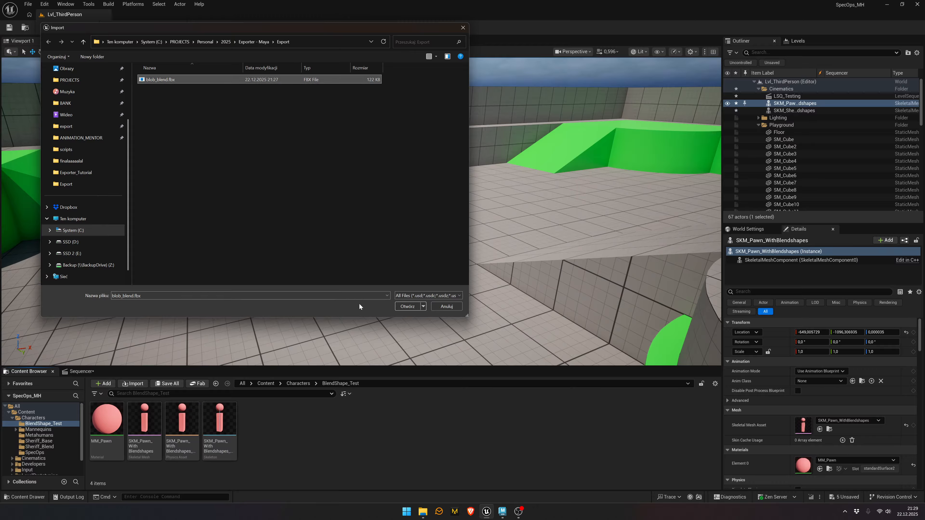
pyautogui.click(408, 306)
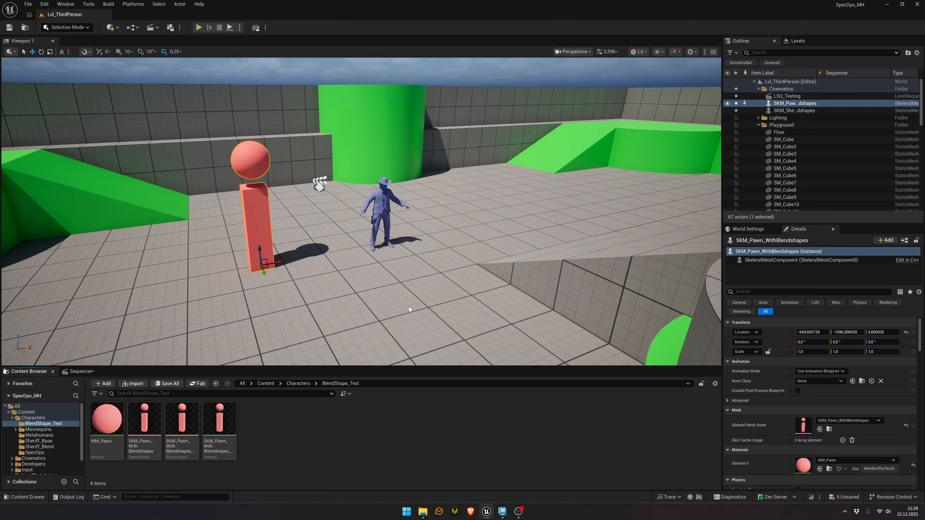
# Step: Enable Import Only Animations with SKM_Pawn_WithBlendshapes_Skeleton as the skeleton, and import the FBX
pyautogui.scroll(-3, 349, 184)
pyautogui.scroll(-3, 348, 184)
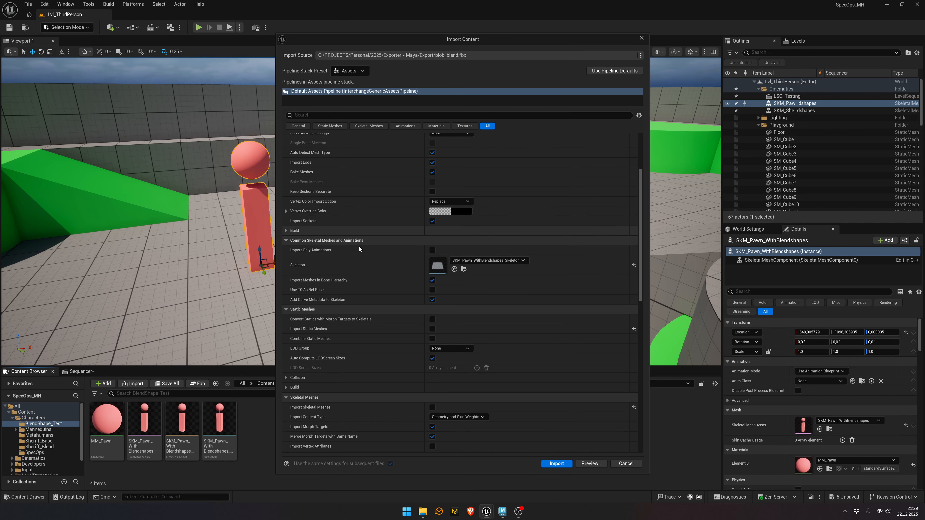
pyautogui.click(433, 250)
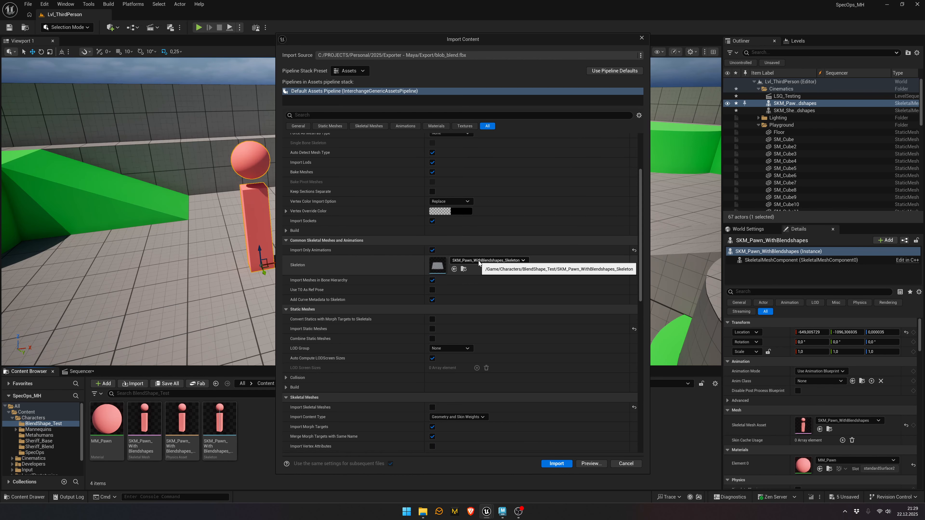
pyautogui.scroll(-3, 496, 300)
pyautogui.scroll(-3, 522, 297)
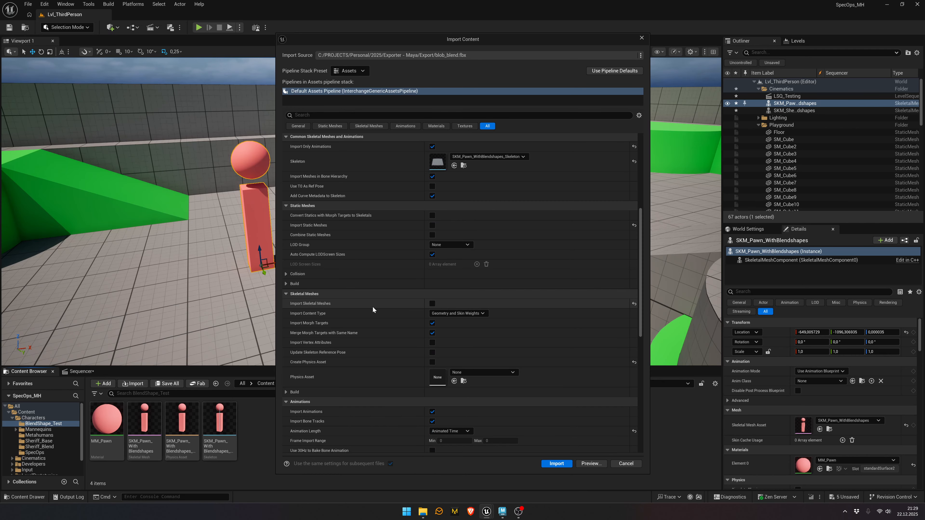
pyautogui.scroll(-4, 345, 305)
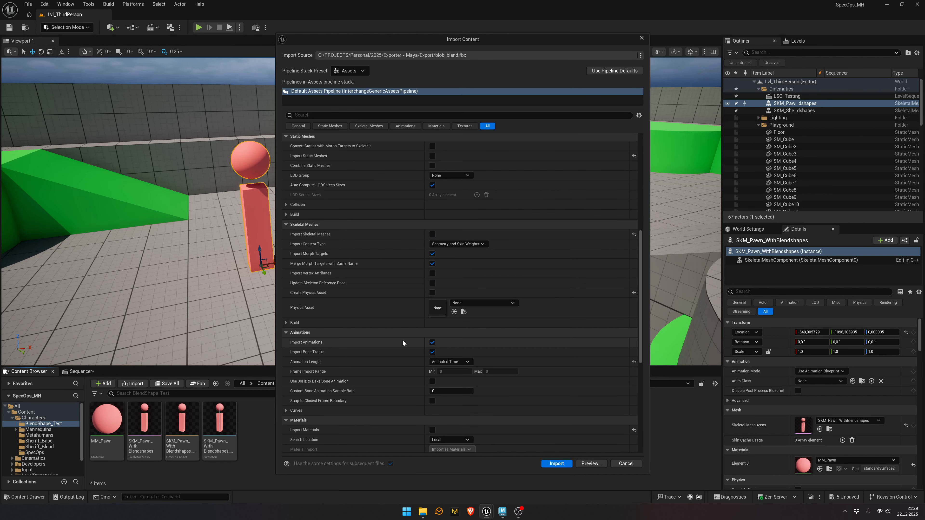
pyautogui.click(556, 463)
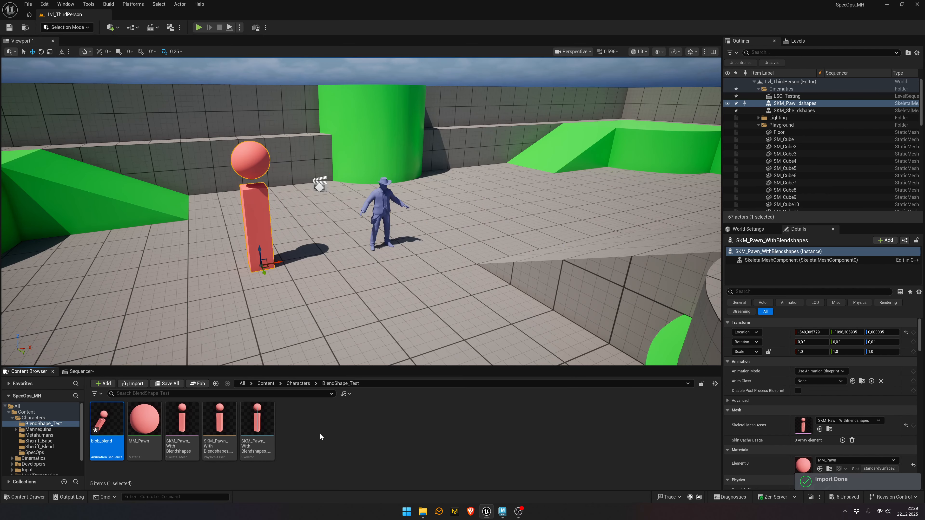
# Step: Open the imported blob_blend animation sequence, examine its playback and weight curves, and close the animation editor
pyautogui.doubleClick(106, 418)
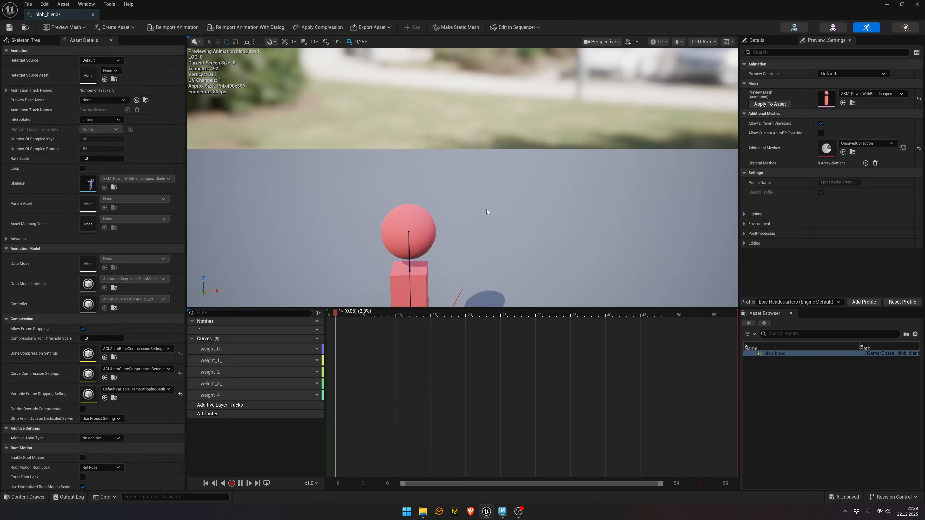
pyautogui.moveTo(449, 185); pyautogui.dragTo(518, 180, button='right')
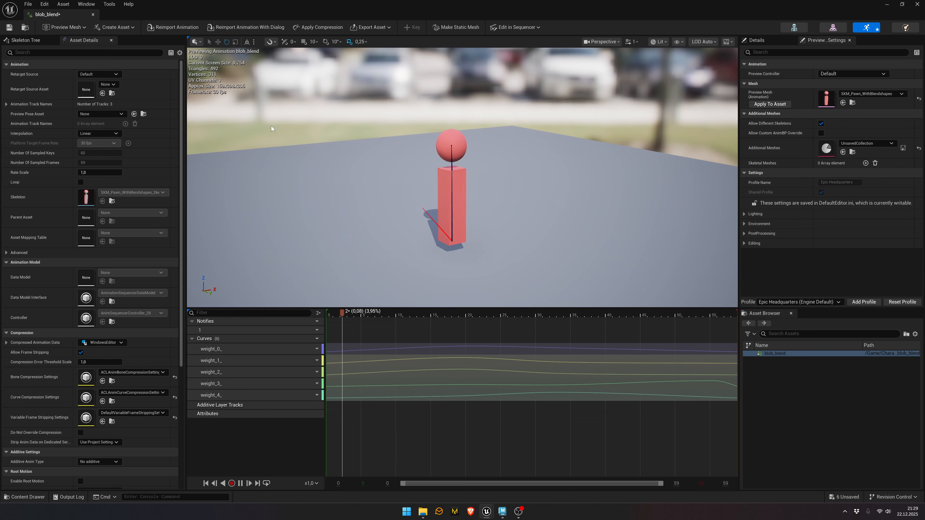
pyautogui.click(917, 4)
pyautogui.click(393, 424)
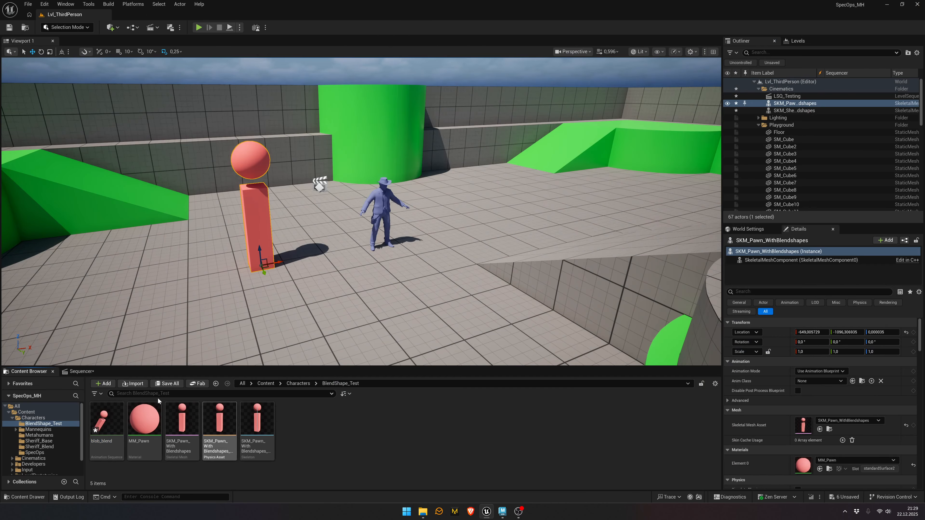
# Step: Add the SKM_Pawn_WithBlendshapes actor to the LSQ_Testing sequence with the blob_blend animation starting at about frame 30
pyautogui.click(79, 372)
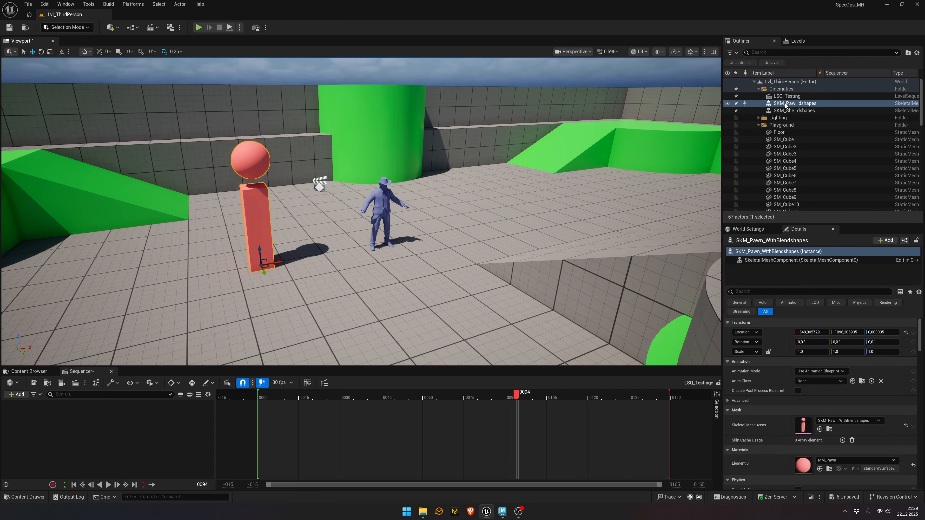
pyautogui.moveTo(792, 103); pyautogui.dragTo(178, 434)
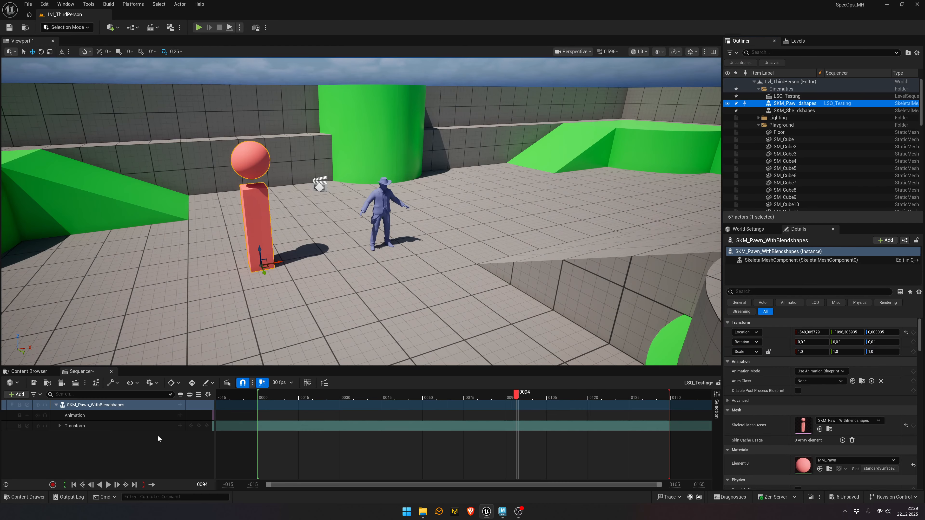
pyautogui.click(180, 415)
pyautogui.click(224, 327)
pyautogui.moveTo(532, 415); pyautogui.dragTo(345, 393)
# Step: Play the sequence through the blob_blend clip to check the pawn's movement and deformation in the level
pyautogui.press('space')
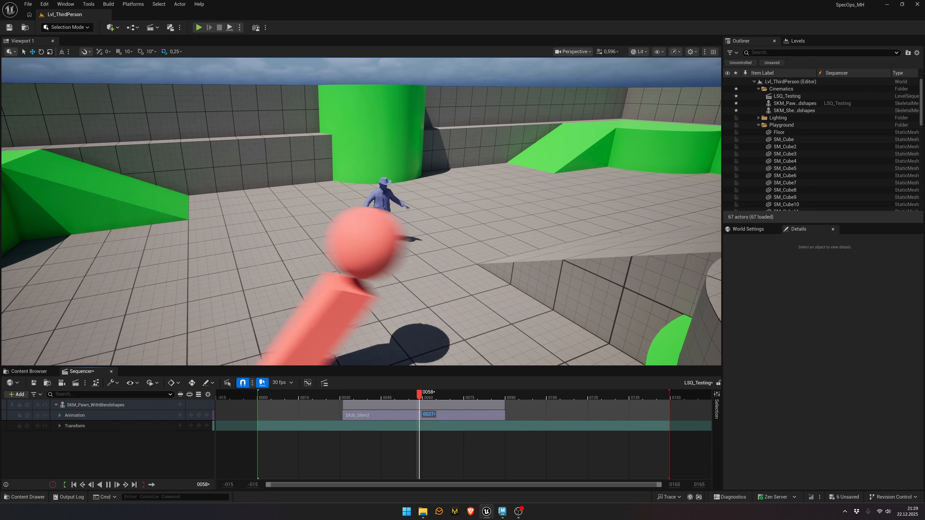
pyautogui.moveTo(364, 262); pyautogui.dragTo(338, 255, button='right')
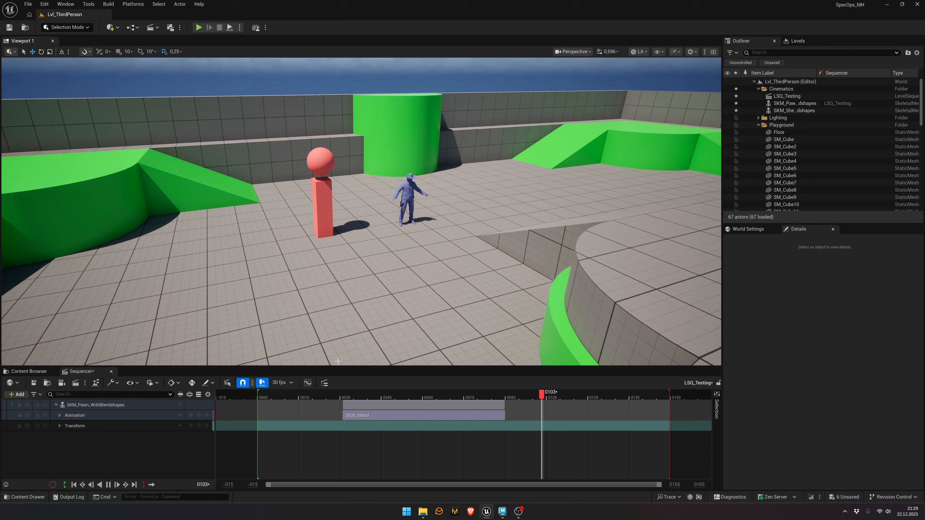
pyautogui.click(347, 395)
pyautogui.click(348, 397)
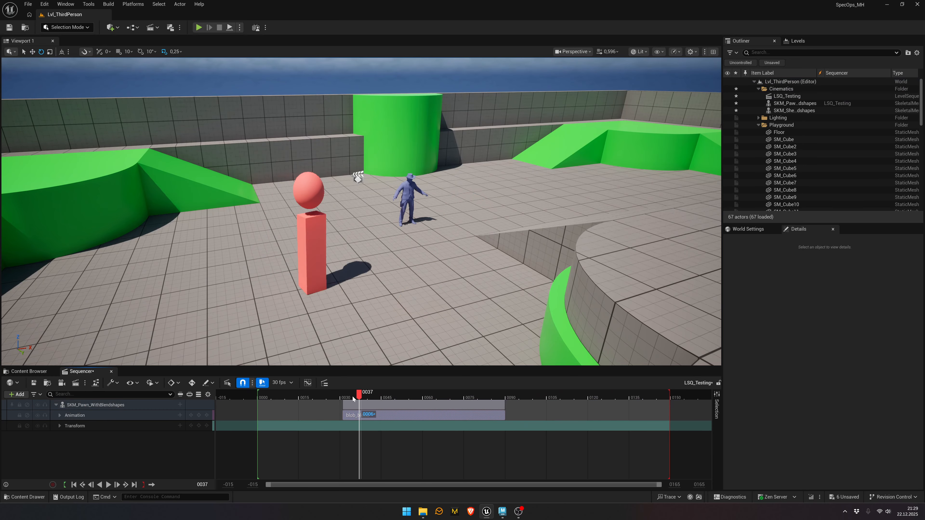
pyautogui.press('space')
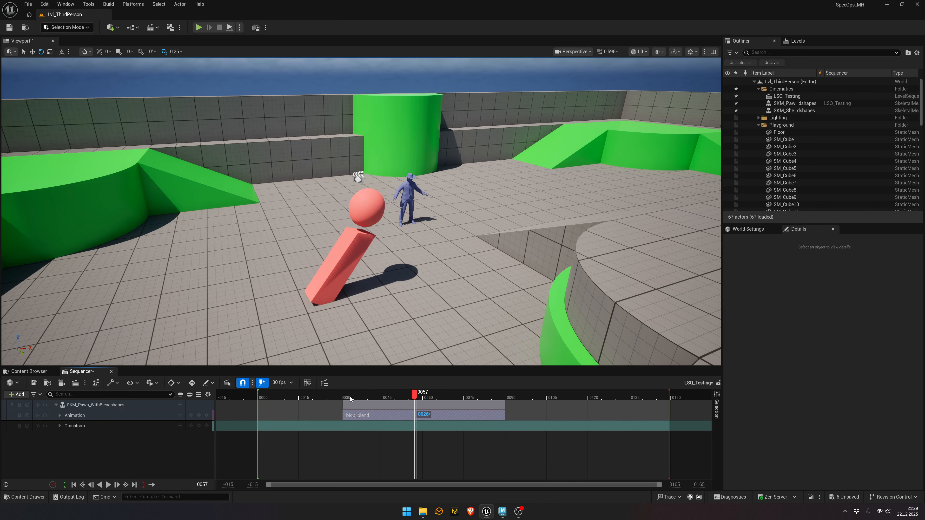
pyautogui.click(348, 449)
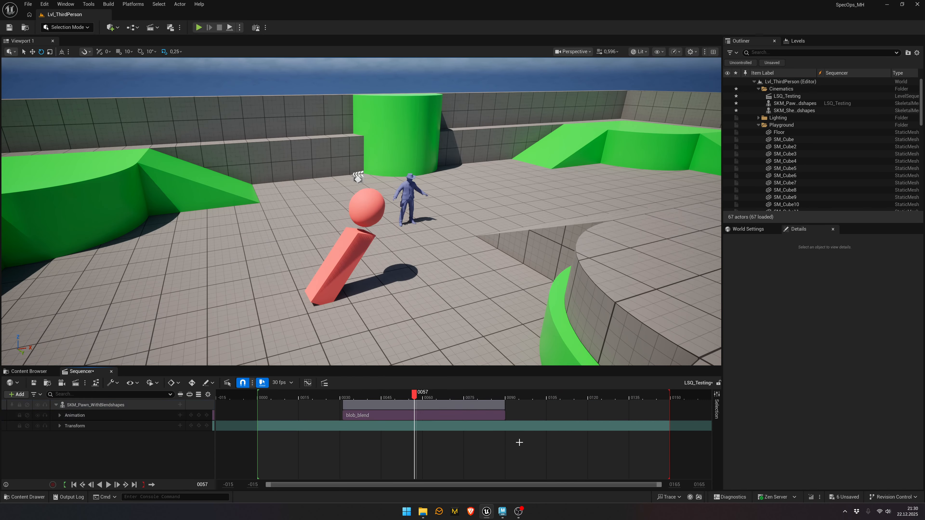
# Step: Switch to Maya with the ExportScene_DEMO.ma scene and move the Animation & Camera Exporter window off the characters' view
pyautogui.moveTo(502, 511)
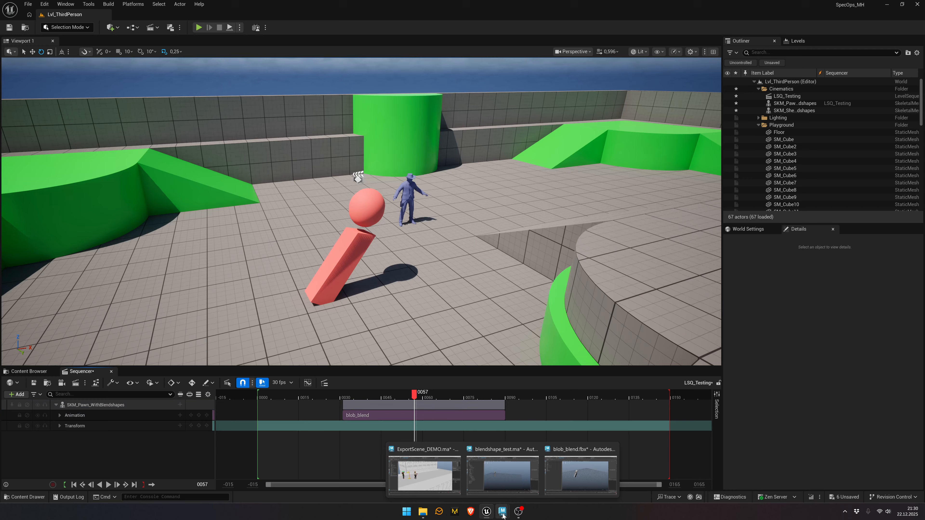
pyautogui.click(426, 474)
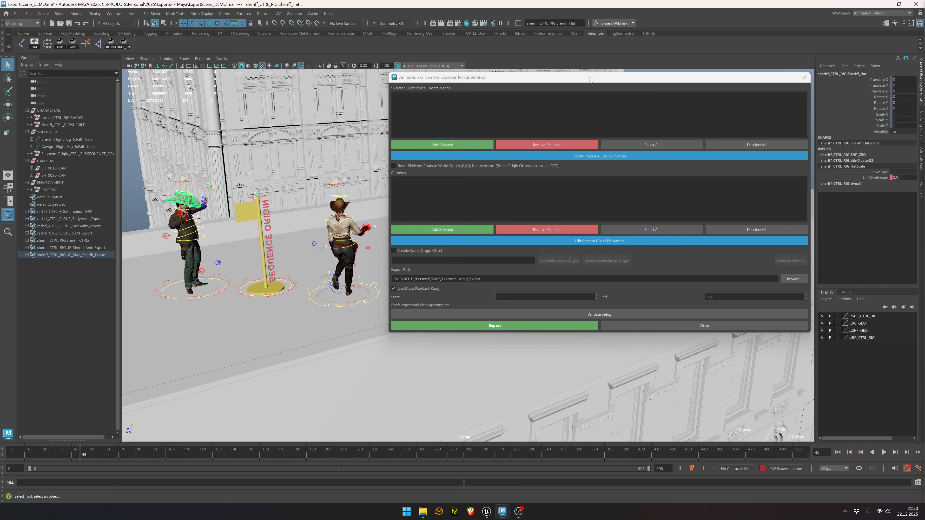
pyautogui.moveTo(602, 79); pyautogui.dragTo(601, 80)
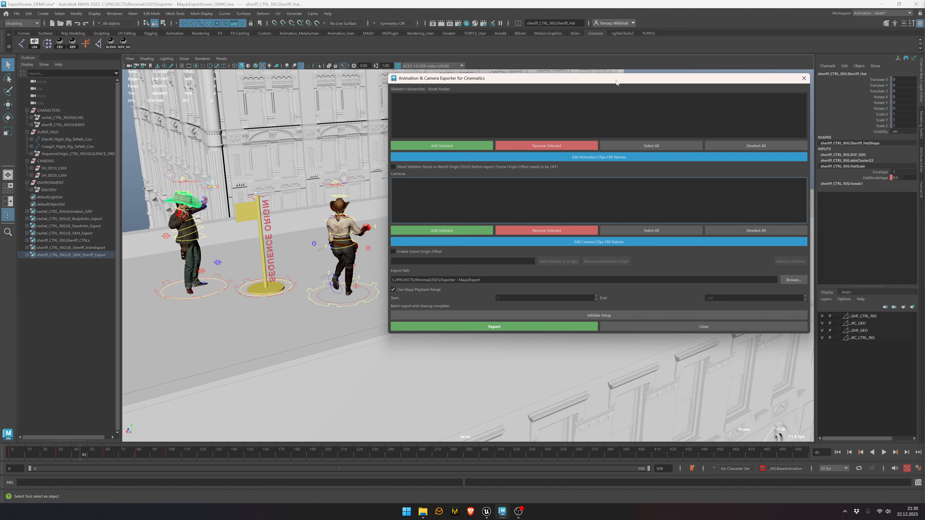
pyautogui.moveTo(615, 79); pyautogui.dragTo(615, 79)
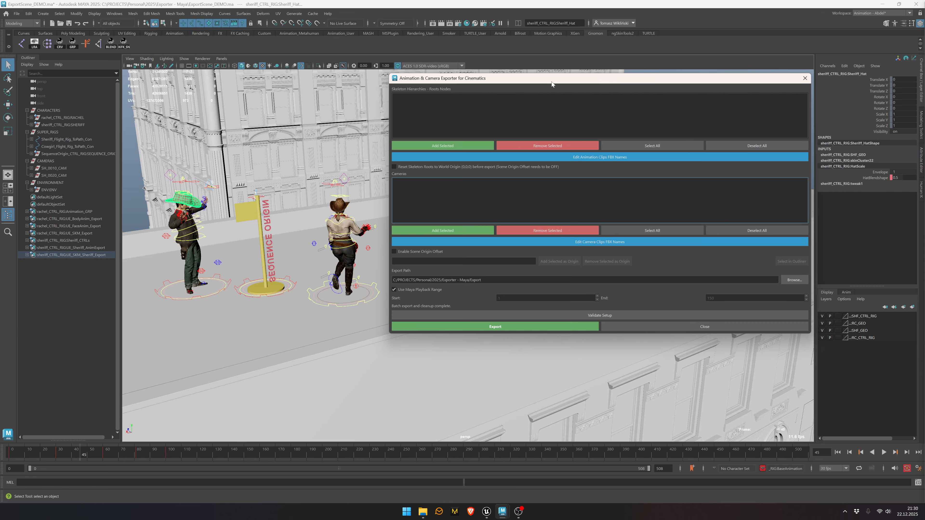
pyautogui.moveTo(535, 80); pyautogui.dragTo(609, 88)
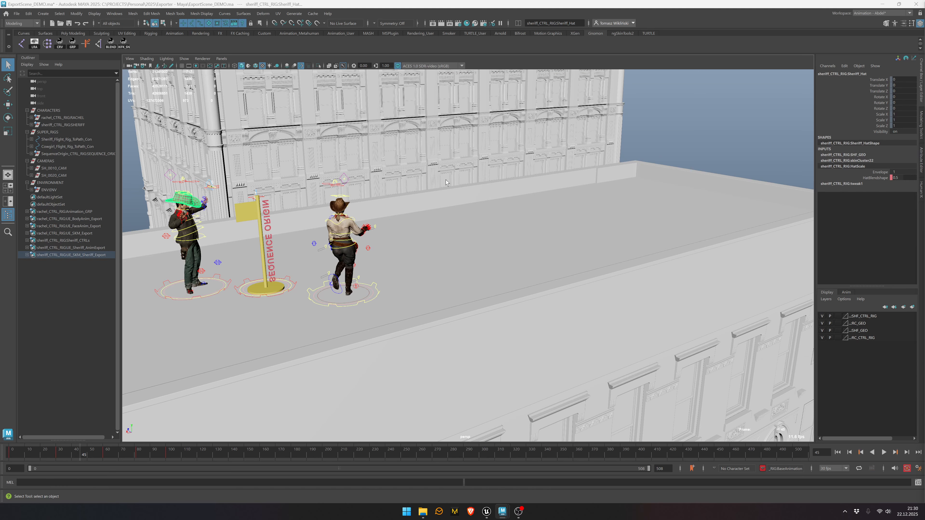
# Step: Play both characters' animation from the start at closer range, clear the hat selection, and stop playback
pyautogui.keyDown('alt'); pyautogui.moveTo(446, 182); pyautogui.dragTo(701, 161, button='middle'); pyautogui.keyUp('alt')
pyautogui.keyDown('alt'); pyautogui.moveTo(540, 148); pyautogui.dragTo(501, 190, button='middle'); pyautogui.keyUp('alt')
pyautogui.scroll(4, 500, 190)
pyautogui.keyDown('alt'); pyautogui.moveTo(500, 190); pyautogui.dragTo(456, 196); pyautogui.keyUp('alt')
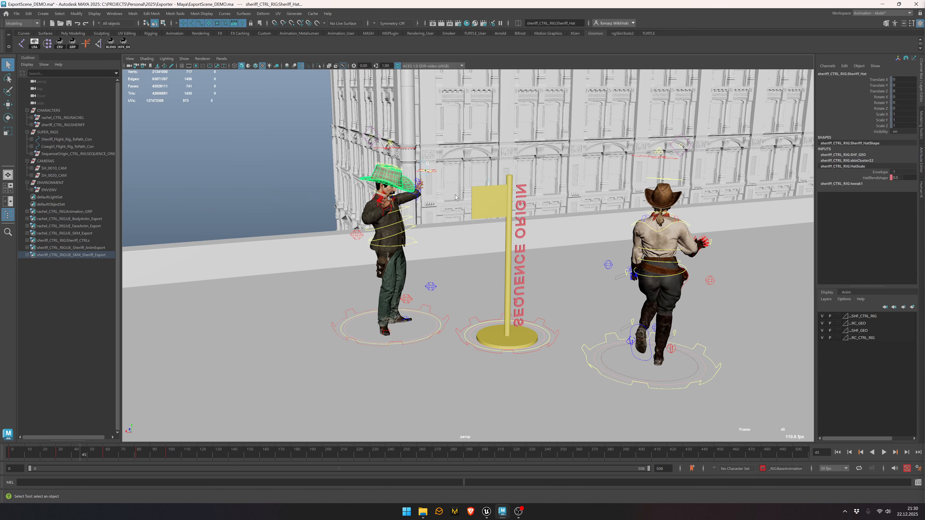
pyautogui.click(41, 449)
pyautogui.hotkey('alt', 'v')
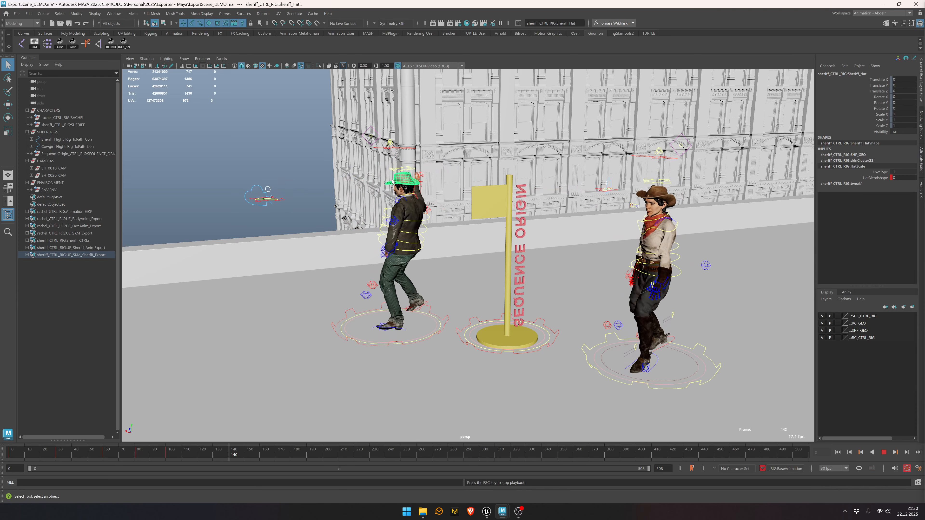
pyautogui.press('Escape')
pyautogui.hotkey('alt', 'shift', 'v')
pyautogui.hotkey('alt', 'v')
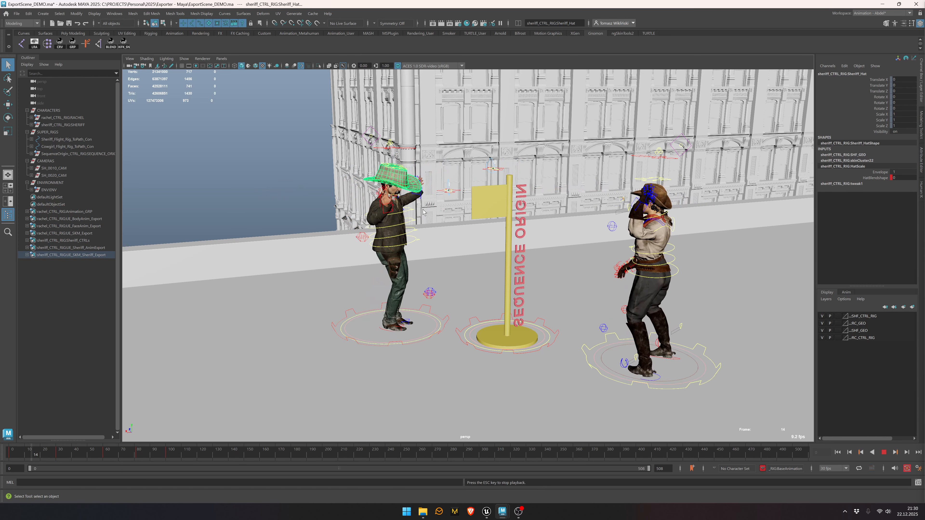
pyautogui.click(274, 156)
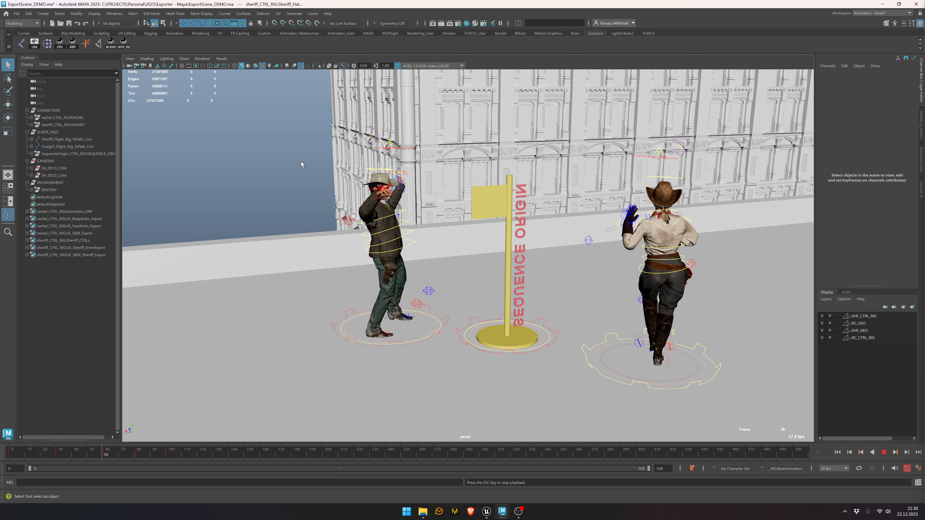
pyautogui.press('Escape')
# Step: Select the sheriff's hat mesh, reveal it in the scene hierarchy, and show its HatScale blend shape attributes
pyautogui.click(373, 184)
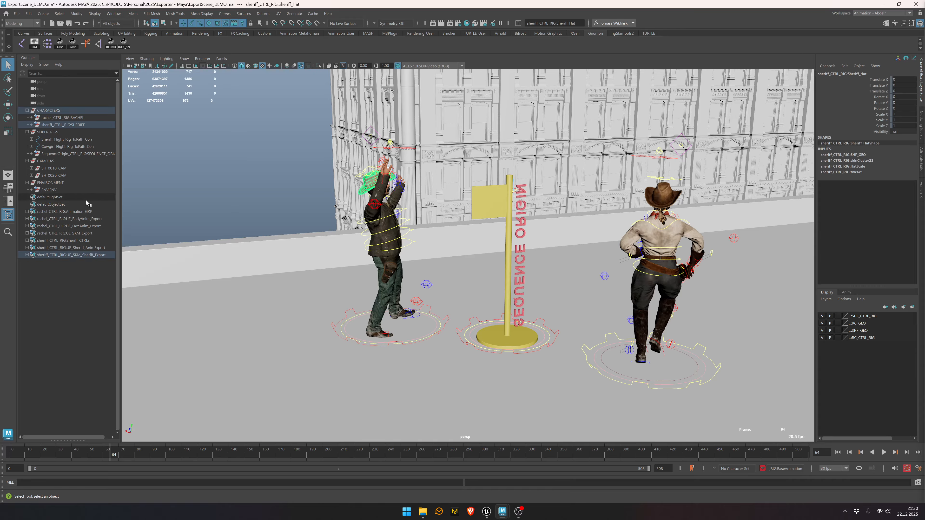
pyautogui.press('f')
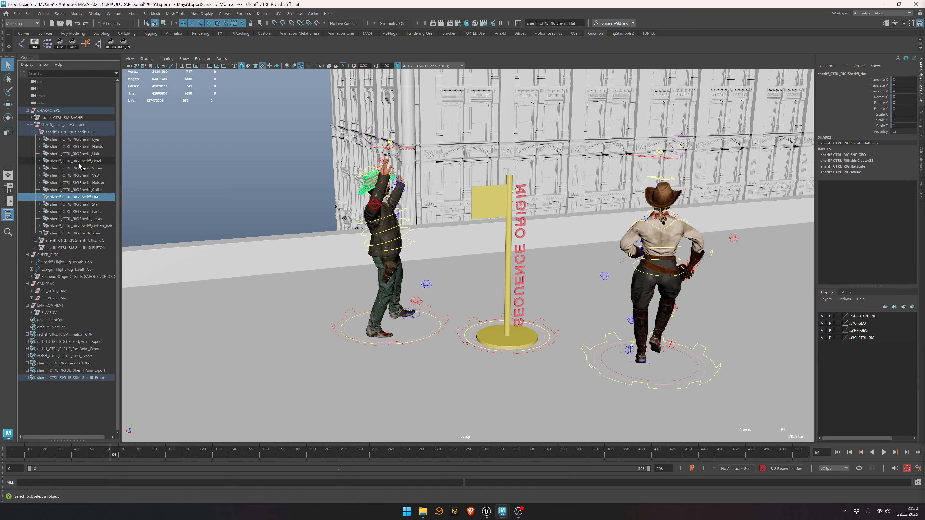
pyautogui.click(854, 166)
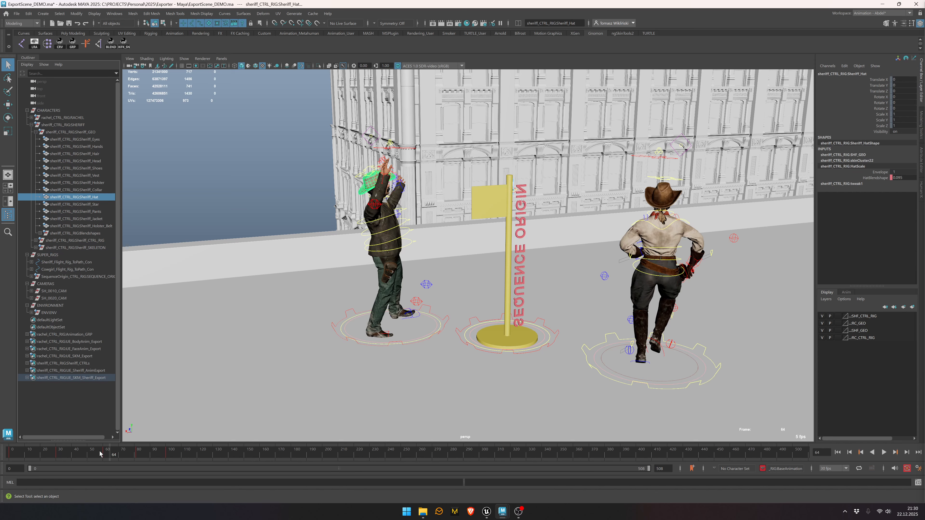
# Step: Scrub and replay the opening frames to examine the hat's blend shape animation, stopping at frame 35
pyautogui.moveTo(100, 453); pyautogui.dragTo(31, 457)
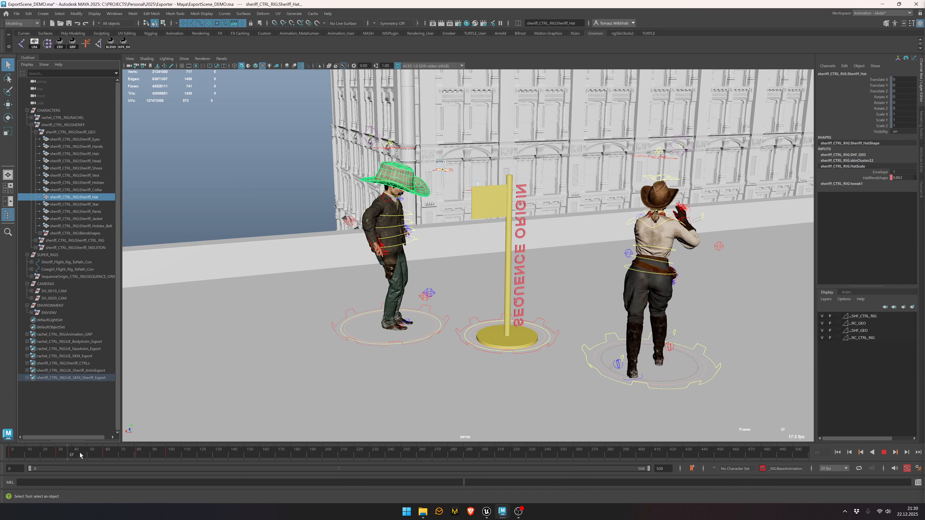
pyautogui.moveTo(105, 452); pyautogui.dragTo(16, 452)
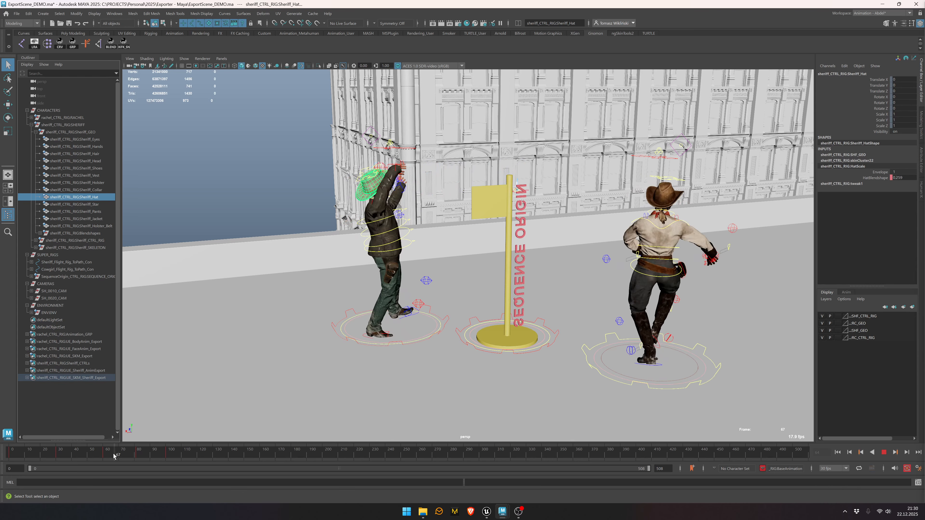
pyautogui.rightClick(79, 456)
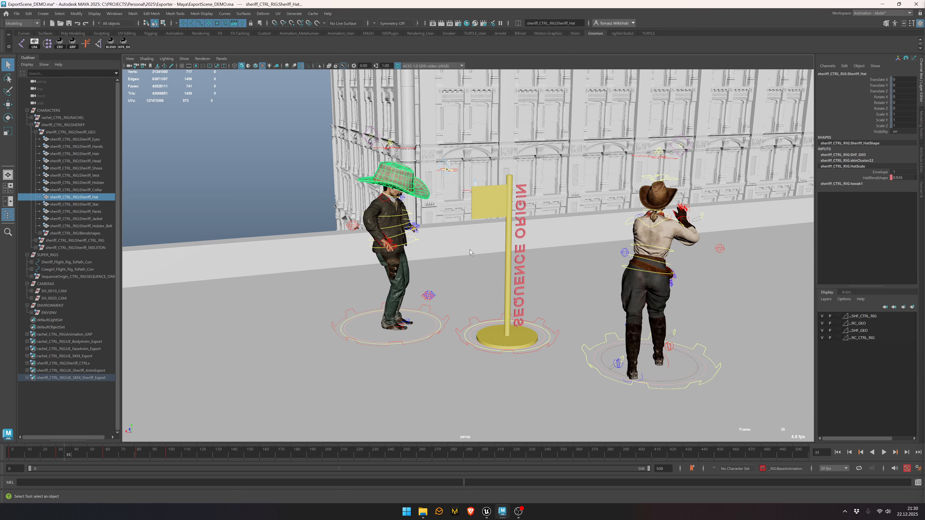
# Step: Clear the hat selection and bring the Animation & Camera Exporter window back into view beside the sheriff
pyautogui.click(254, 160)
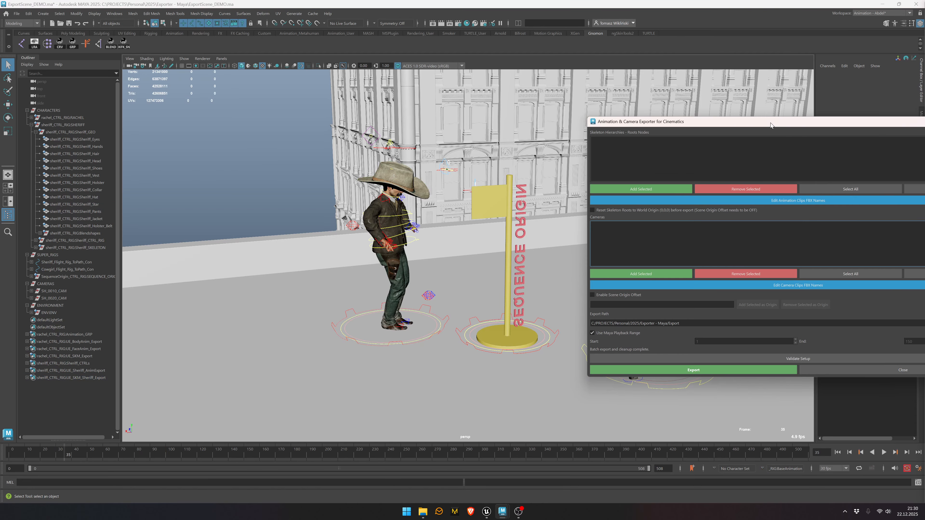
pyautogui.moveTo(769, 123); pyautogui.dragTo(566, 81)
pyautogui.keyDown('alt'); pyautogui.moveTo(256, 180); pyautogui.dragTo(192, 164, button='middle'); pyautogui.keyUp('alt')
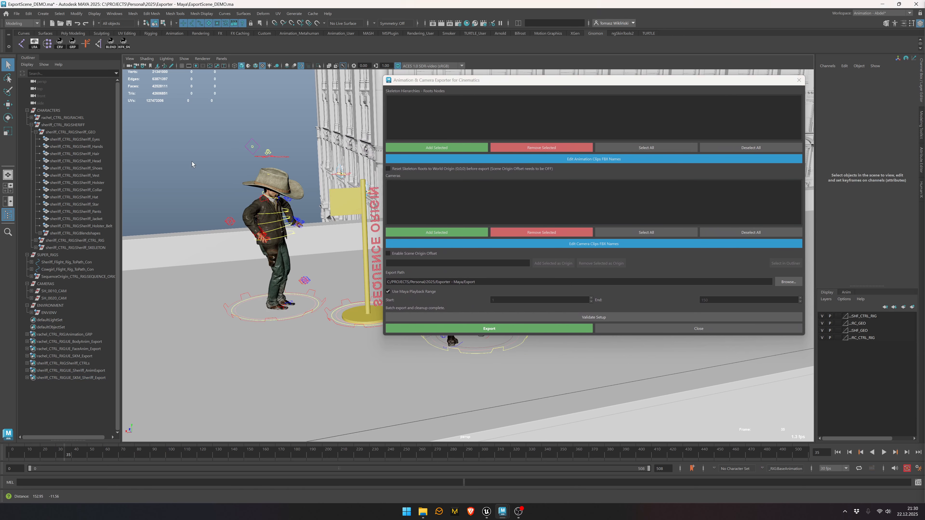
# Step: Add the sheriff's root_jnt from the Sheriff_AnimExport set to the exporter's list of skeleton roots
pyautogui.keyDown('alt'); pyautogui.moveTo(192, 163); pyautogui.dragTo(297, 149); pyautogui.keyUp('alt')
pyautogui.keyDown('alt'); pyautogui.moveTo(297, 149); pyautogui.dragTo(194, 142, button='middle'); pyautogui.keyUp('alt')
pyautogui.keyDown('alt'); pyautogui.moveTo(255, 144); pyautogui.dragTo(229, 139, button='right'); pyautogui.keyUp('alt')
pyautogui.keyDown('alt'); pyautogui.moveTo(228, 140); pyautogui.dragTo(193, 124, button='middle'); pyautogui.keyUp('alt')
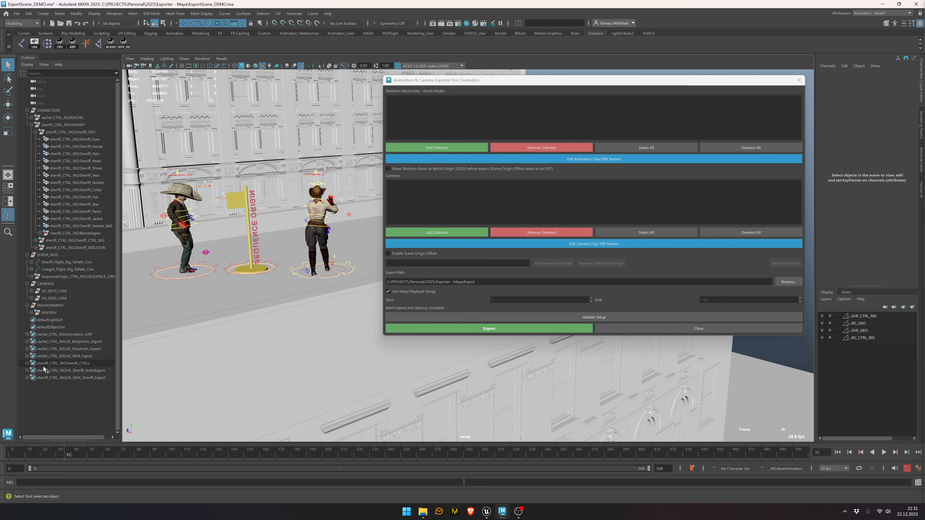
pyautogui.click(54, 370)
pyautogui.click(27, 370)
pyautogui.click(42, 378)
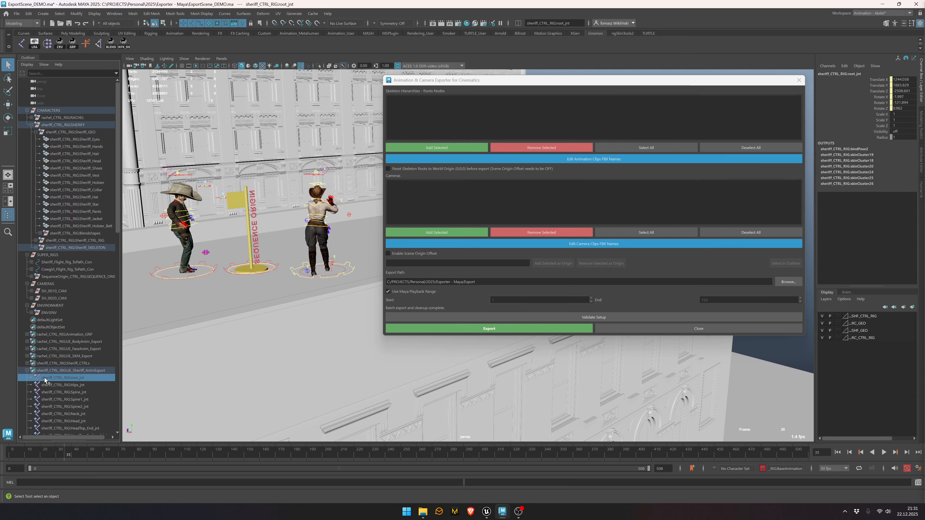
pyautogui.click(442, 149)
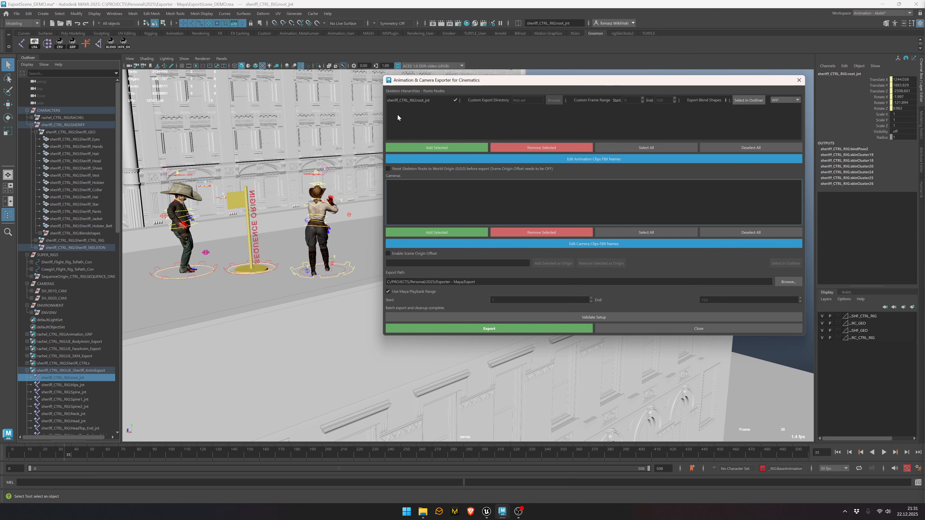
# Step: Add rachel's C_root_jnt from the BodyAnim_Export set to the skeleton roots list and collapse the set
pyautogui.click(27, 371)
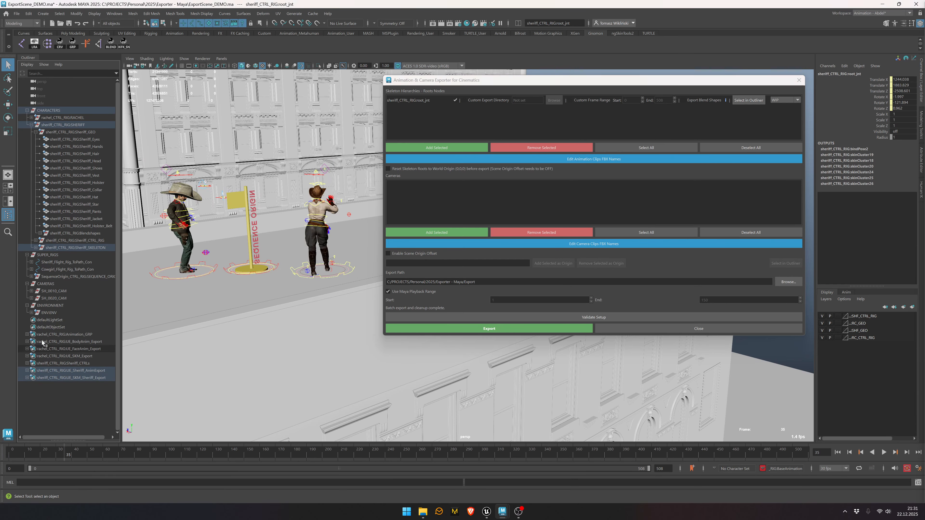
pyautogui.click(27, 341)
pyautogui.click(64, 348)
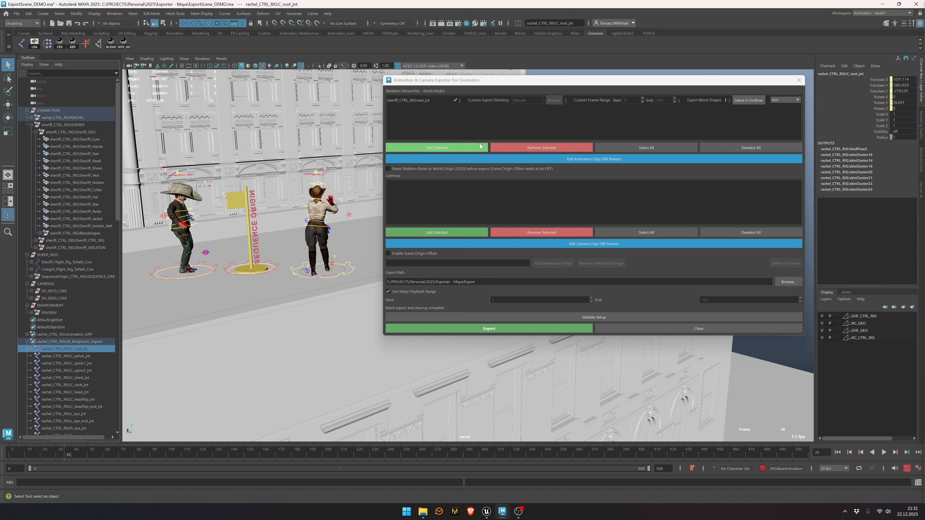
pyautogui.click(446, 149)
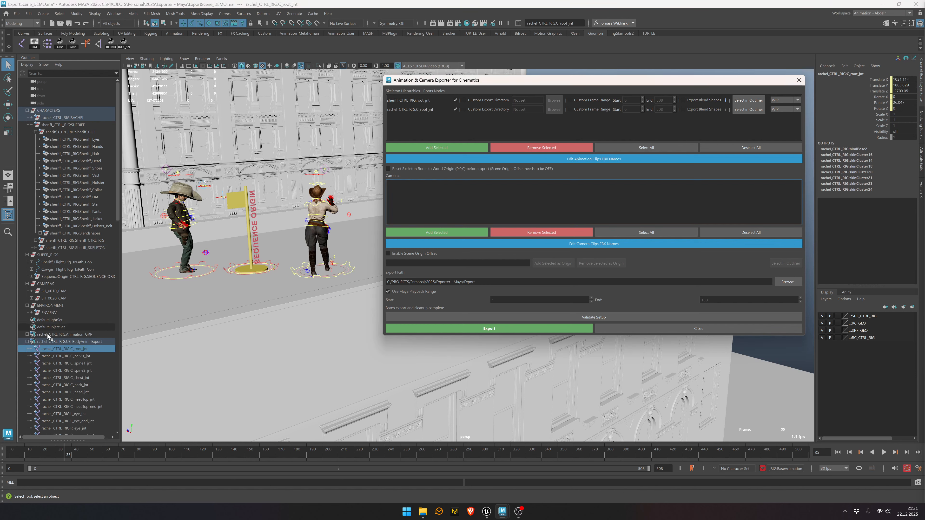
pyautogui.click(28, 342)
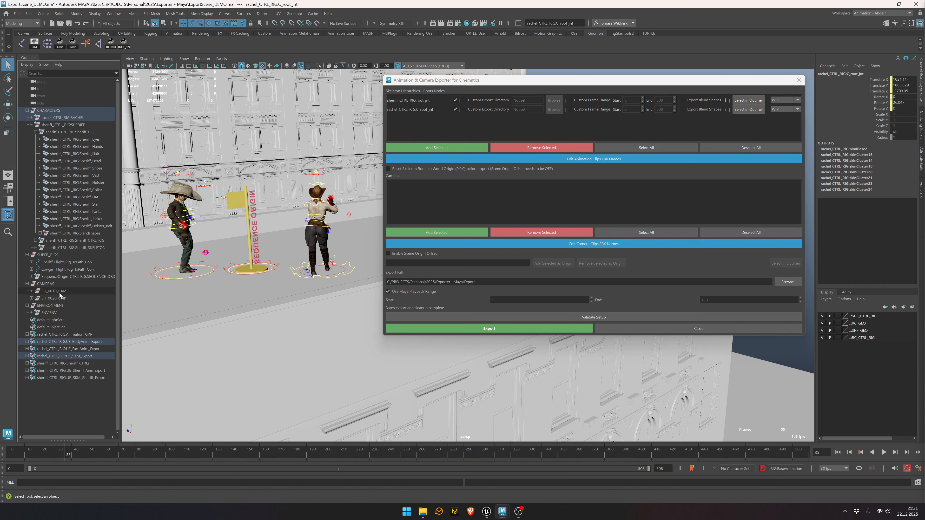
# Step: Expand both shot camera hierarchies and add SH_0010_Cam and SH_0020_Cam to the exporter's camera list
pyautogui.click(32, 299)
pyautogui.click(32, 291)
pyautogui.keyDown('shift'); pyautogui.click(36, 298); pyautogui.keyUp('shift')
pyautogui.scroll(-1, 36, 342)
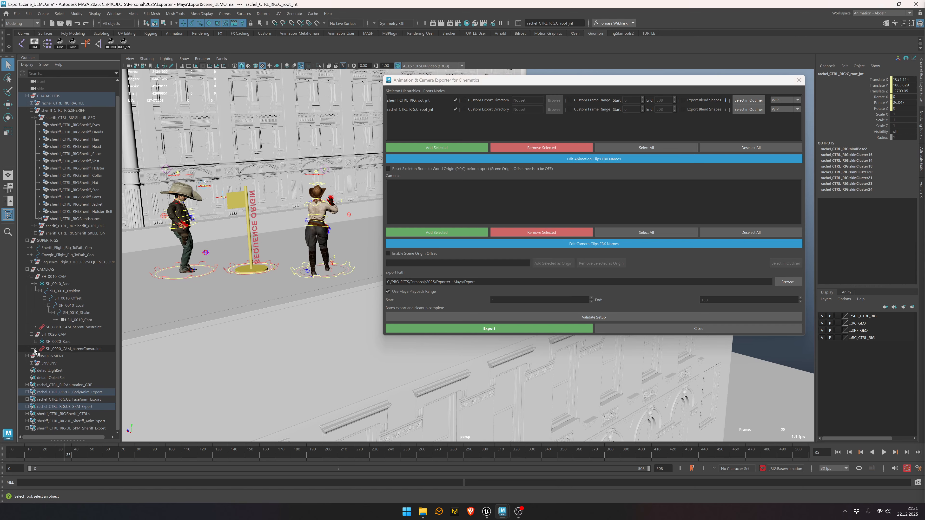
pyautogui.keyDown('shift'); pyautogui.click(35, 341); pyautogui.keyUp('shift')
pyautogui.click(80, 319)
pyautogui.keyDown('ctrl'); pyautogui.click(79, 378); pyautogui.keyUp('ctrl')
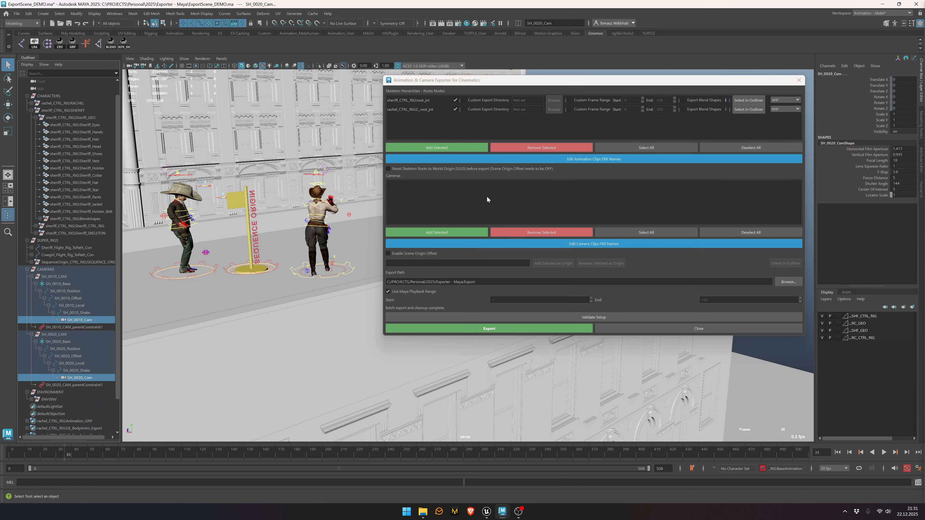
pyautogui.click(444, 234)
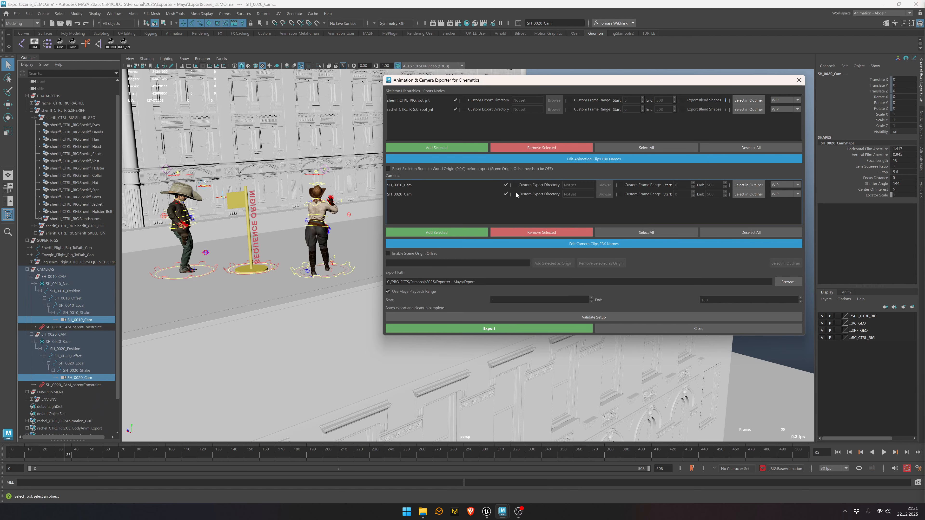
# Step: Enable a custom frame range for both skeleton roots and both cameras
pyautogui.click(569, 99)
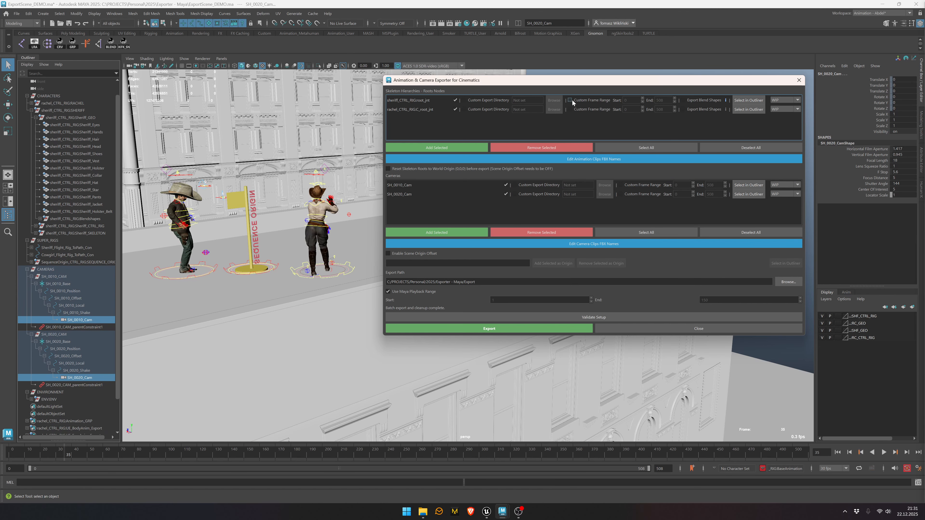
pyautogui.click(569, 109)
pyautogui.click(620, 184)
pyautogui.click(620, 194)
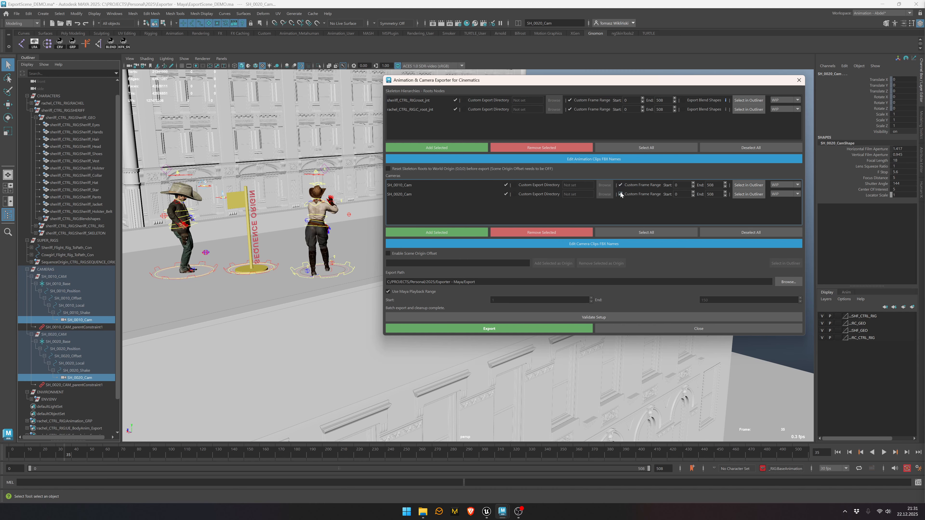
# Step: Set the custom end frame to 100 for the sheriff's root and 50 for rachel's root and both cameras
pyautogui.moveTo(665, 100); pyautogui.dragTo(642, 100)
pyautogui.write('100')
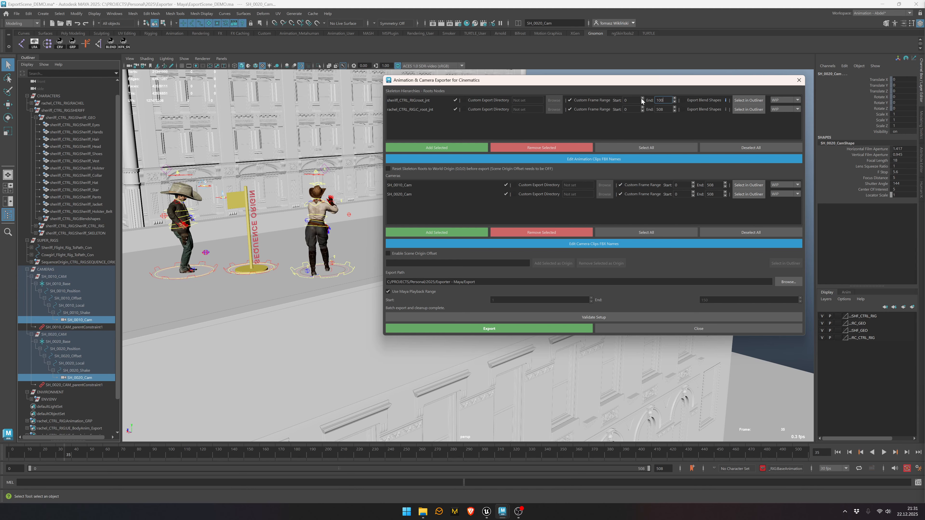
pyautogui.press('Tab')
pyautogui.press('Tab')
pyautogui.write('50')
pyautogui.press('Tab')
pyautogui.press('Tab')
pyautogui.write('50')
pyautogui.press('Tab')
pyautogui.press('Tab')
pyautogui.write('50')
pyautogui.click(647, 204)
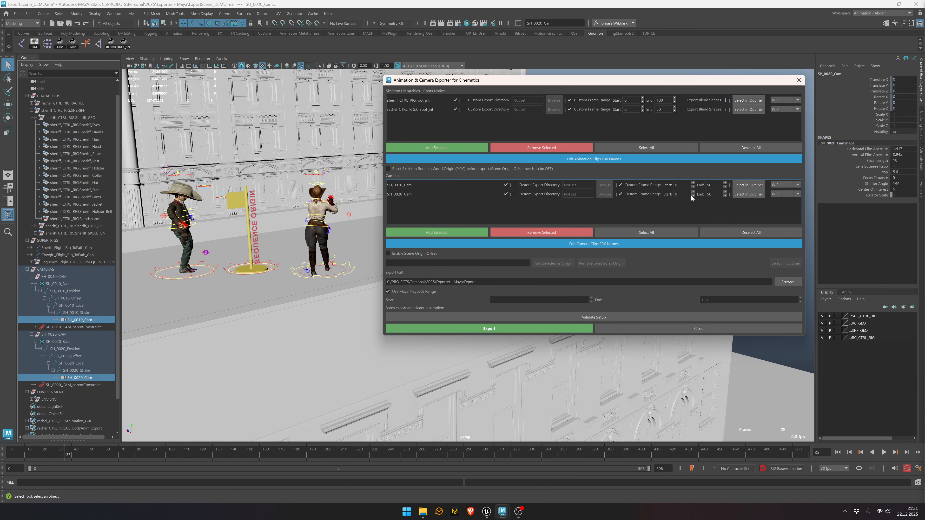
# Step: Review the FBX file names assigned to both skeleton roots and accept them as they are
pyautogui.click(584, 161)
pyautogui.moveTo(587, 181); pyautogui.dragTo(505, 195)
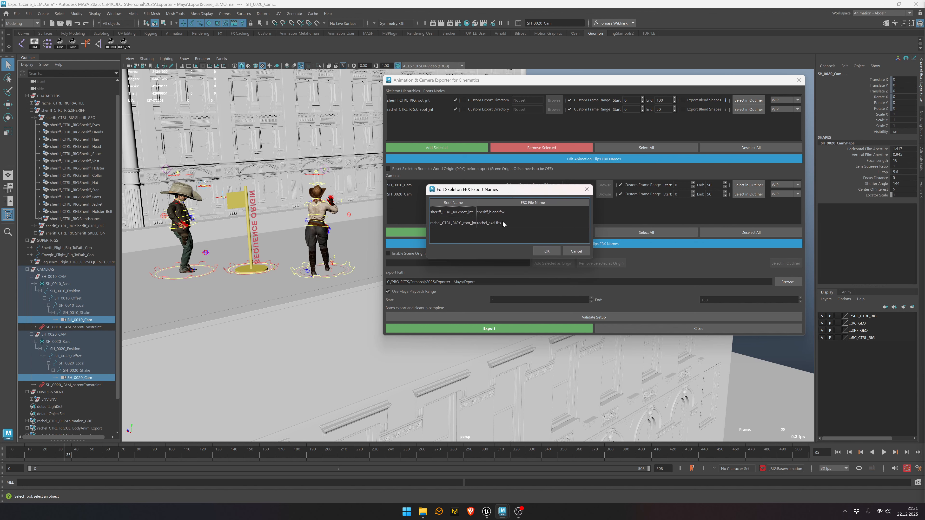
pyautogui.doubleClick(496, 215)
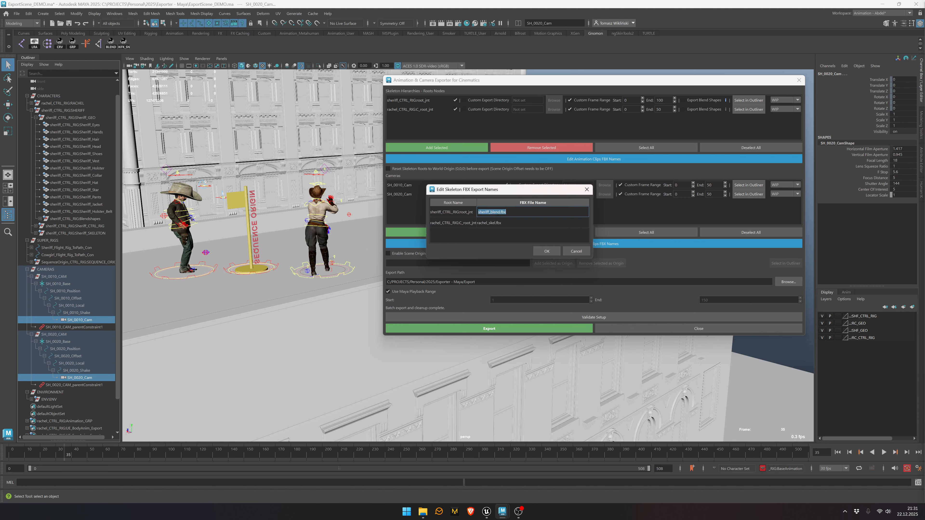
pyautogui.doubleClick(514, 225)
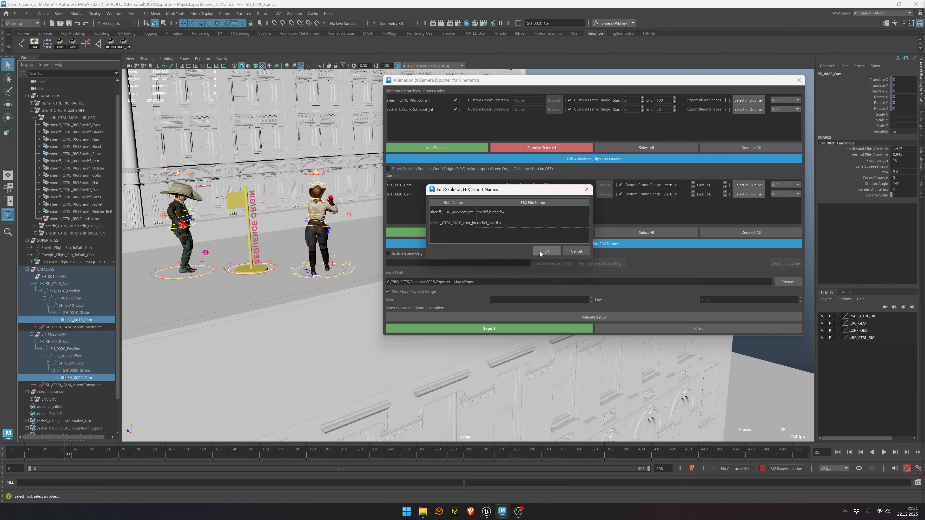
pyautogui.click(547, 252)
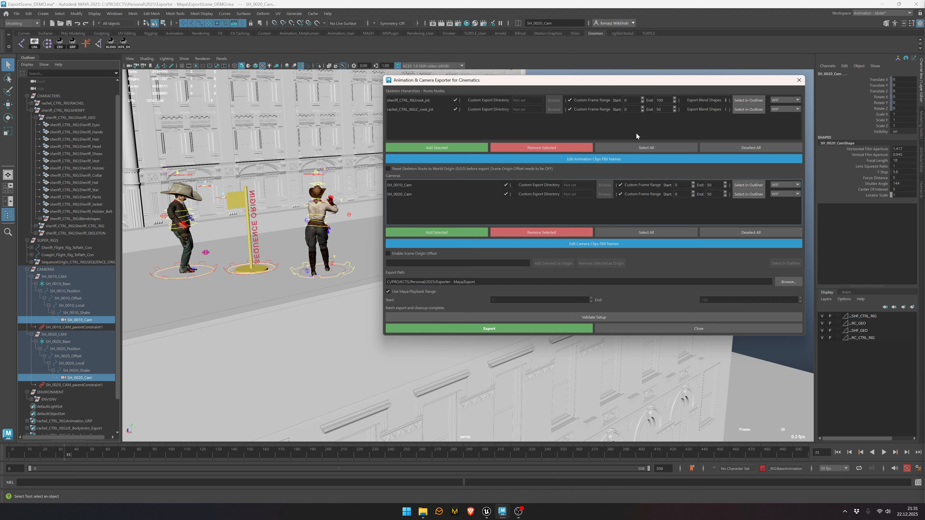
# Step: Enable blend shape export for the sheriff's root and turn on the scene origin offset
pyautogui.moveTo(726, 101)
pyautogui.click(683, 99)
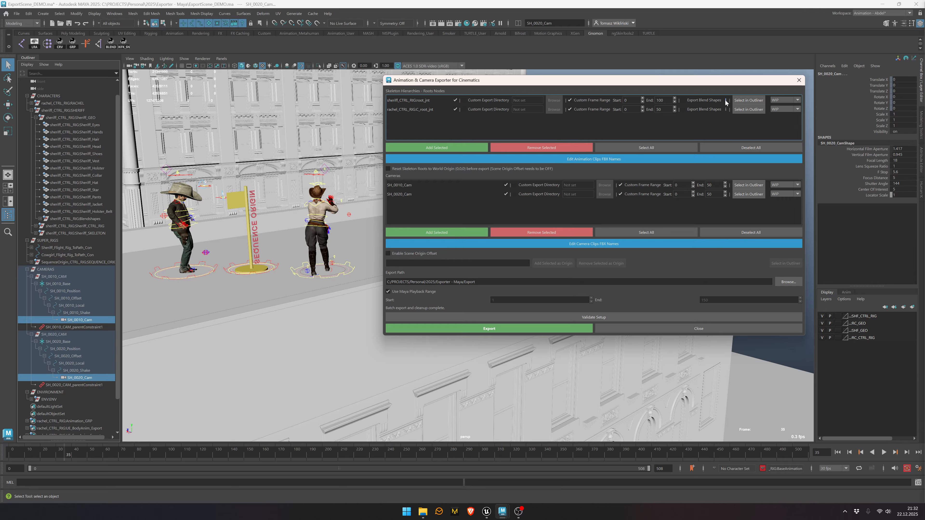
pyautogui.moveTo(726, 102)
pyautogui.click(388, 253)
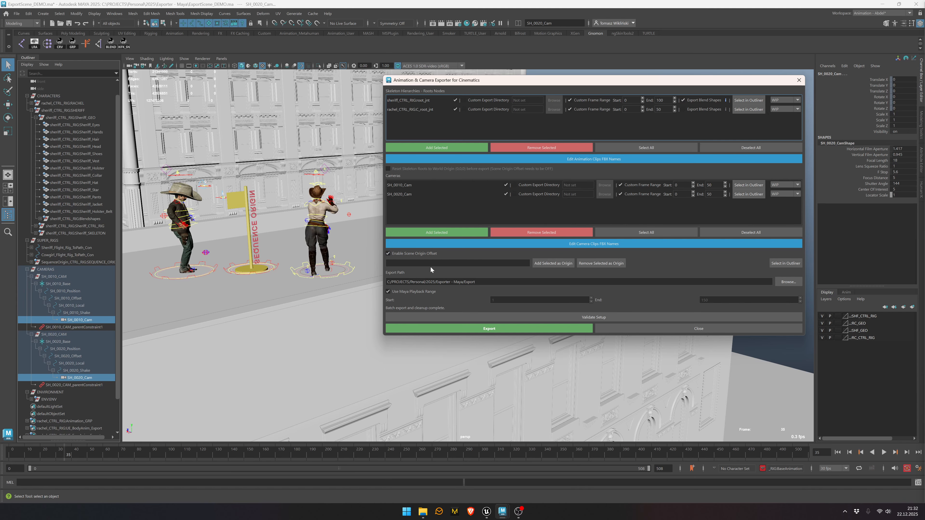
# Step: Select the sequence origin sign's master control and examine its placement between the two characters
pyautogui.click(280, 267)
pyautogui.keyDown('alt'); pyautogui.moveTo(304, 251); pyautogui.dragTo(233, 248, button='right'); pyautogui.keyUp('alt')
pyautogui.keyDown('alt'); pyautogui.moveTo(233, 248); pyautogui.dragTo(368, 243); pyautogui.keyUp('alt')
pyautogui.keyDown('alt'); pyautogui.moveTo(369, 243); pyautogui.dragTo(33, 239, button='middle'); pyautogui.keyUp('alt')
pyautogui.keyDown('alt'); pyautogui.moveTo(204, 226); pyautogui.dragTo(313, 207); pyautogui.keyUp('alt')
pyautogui.press('f')
pyautogui.keyDown('alt'); pyautogui.moveTo(314, 206); pyautogui.dragTo(299, 208, button='right'); pyautogui.keyUp('alt')
pyautogui.keyDown('alt'); pyautogui.moveTo(300, 209); pyautogui.dragTo(205, 198, button='middle'); pyautogui.keyUp('alt')
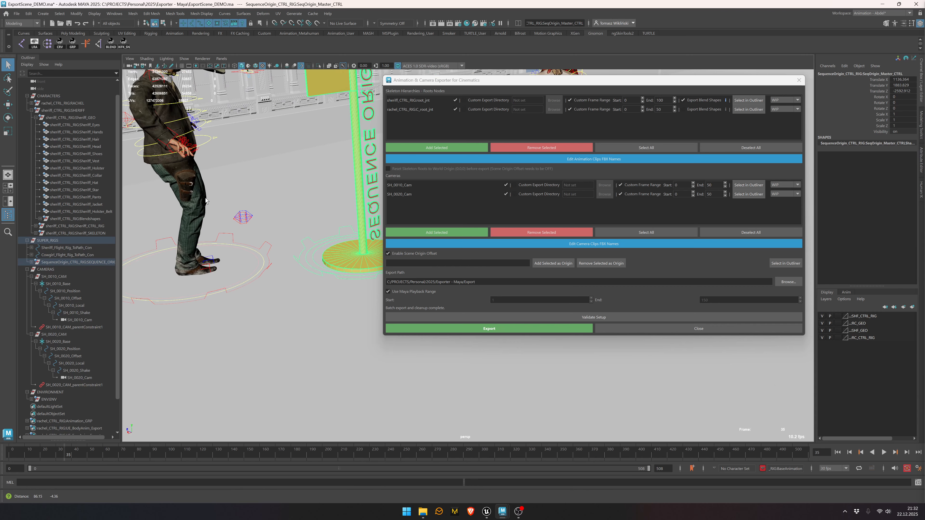
pyautogui.keyDown('alt'); pyautogui.moveTo(206, 201); pyautogui.dragTo(178, 203, button='right'); pyautogui.keyUp('alt')
pyautogui.keyDown('alt'); pyautogui.moveTo(179, 203); pyautogui.dragTo(285, 199); pyautogui.keyUp('alt')
pyautogui.keyDown('alt'); pyautogui.moveTo(285, 199); pyautogui.dragTo(200, 197, button='middle'); pyautogui.keyUp('alt')
pyautogui.keyDown('alt'); pyautogui.moveTo(310, 196); pyautogui.dragTo(292, 200); pyautogui.keyUp('alt')
pyautogui.keyDown('alt'); pyautogui.moveTo(292, 197); pyautogui.dragTo(265, 193, button='middle'); pyautogui.keyUp('alt')
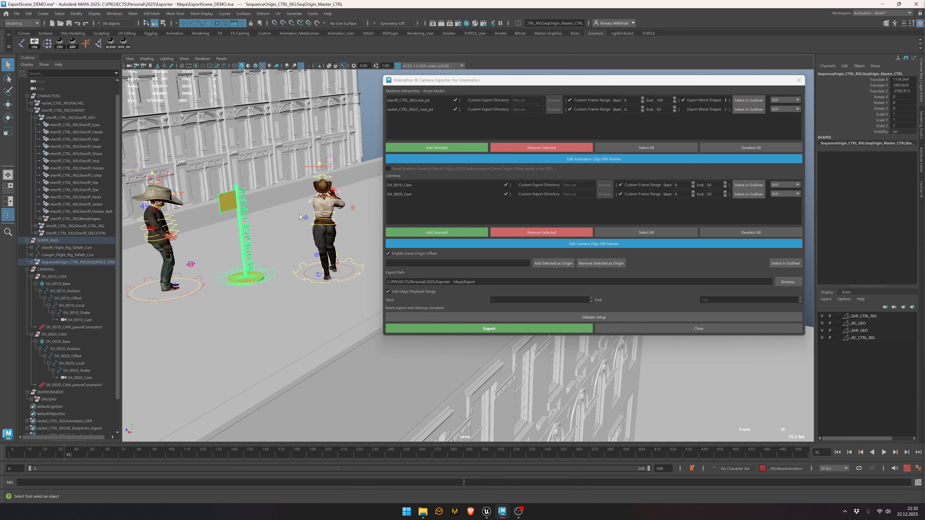
# Step: Expand the sequence origin hierarchy and assign its SequenceOrigin_LOC locator as the scene origin
pyautogui.keyDown('shift'); pyautogui.click(31, 262); pyautogui.keyUp('shift')
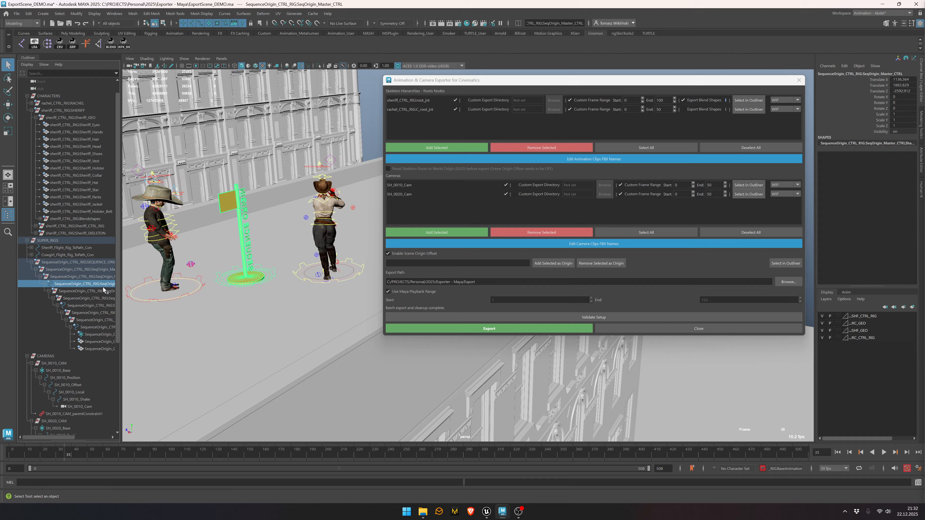
pyautogui.click(98, 334)
pyautogui.click(552, 263)
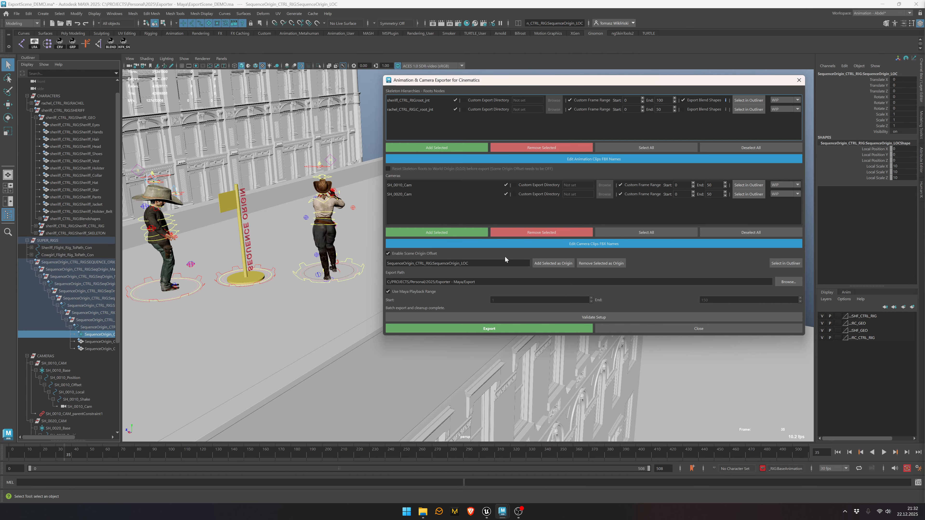
# Step: Validate the export setup, dismiss the validation message, and export the listed skeletons and cameras
pyautogui.moveTo(619, 85); pyautogui.dragTo(623, 84)
pyautogui.click(589, 316)
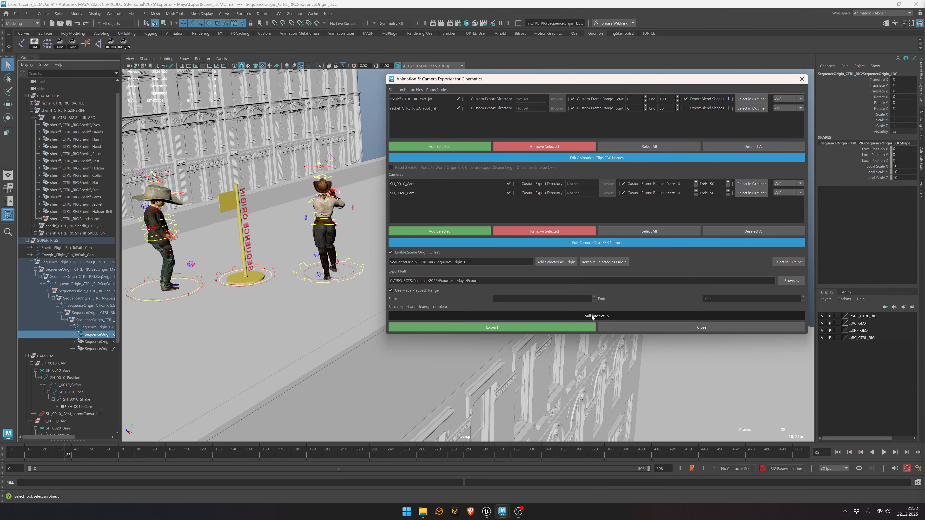
pyautogui.click(597, 220)
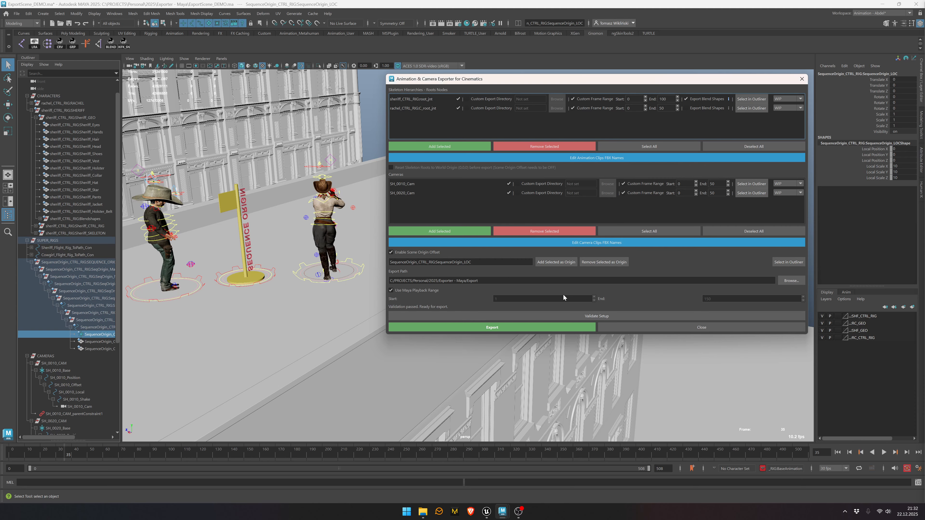
pyautogui.click(485, 327)
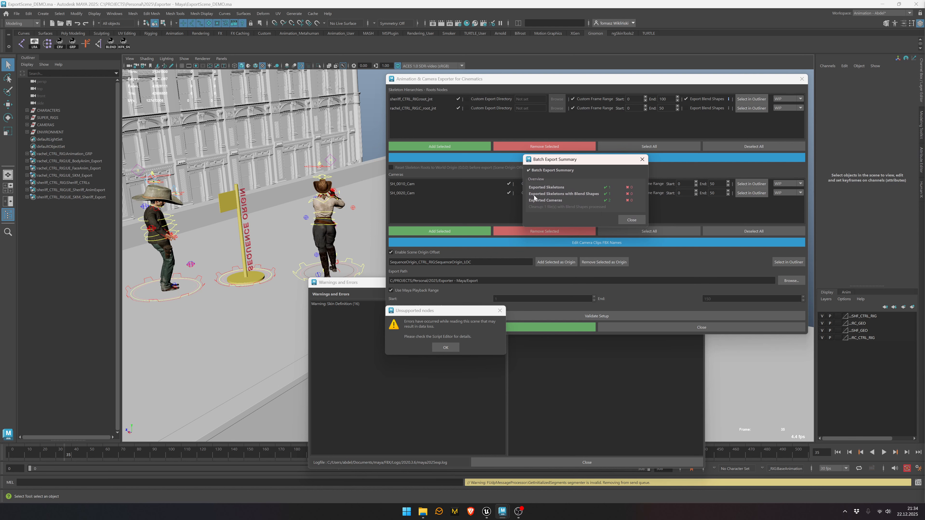
# Step: Review and close the batch export summary, then dismiss the unsupported nodes and FBX warnings dialogs
pyautogui.moveTo(586, 162); pyautogui.dragTo(585, 156)
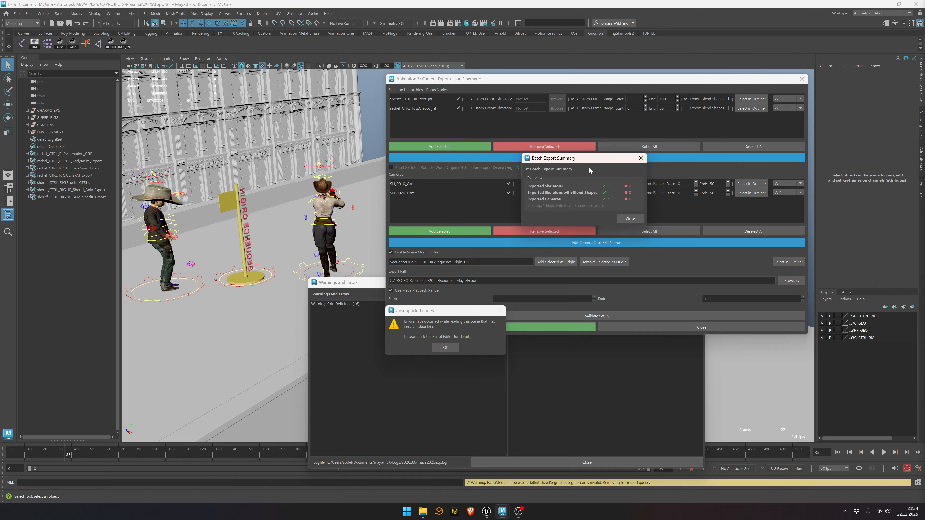
pyautogui.click(632, 218)
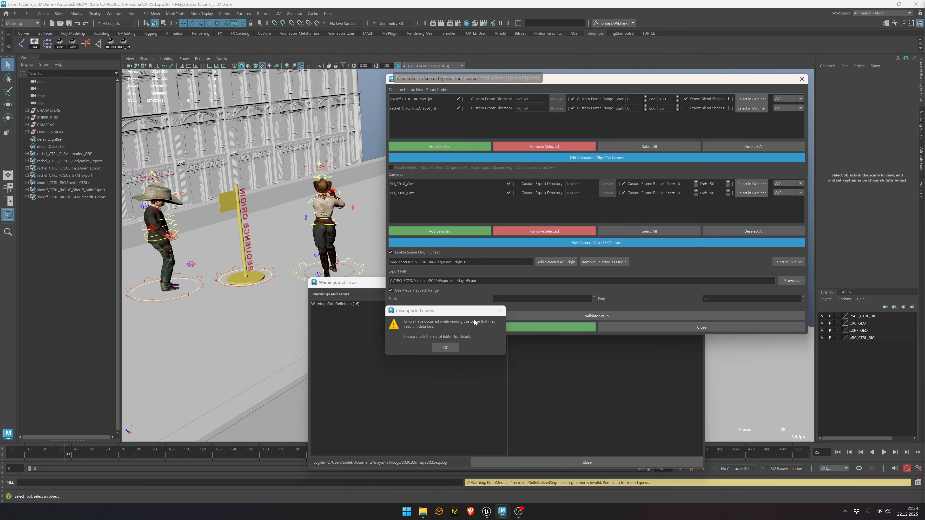
pyautogui.click(445, 347)
pyautogui.click(586, 462)
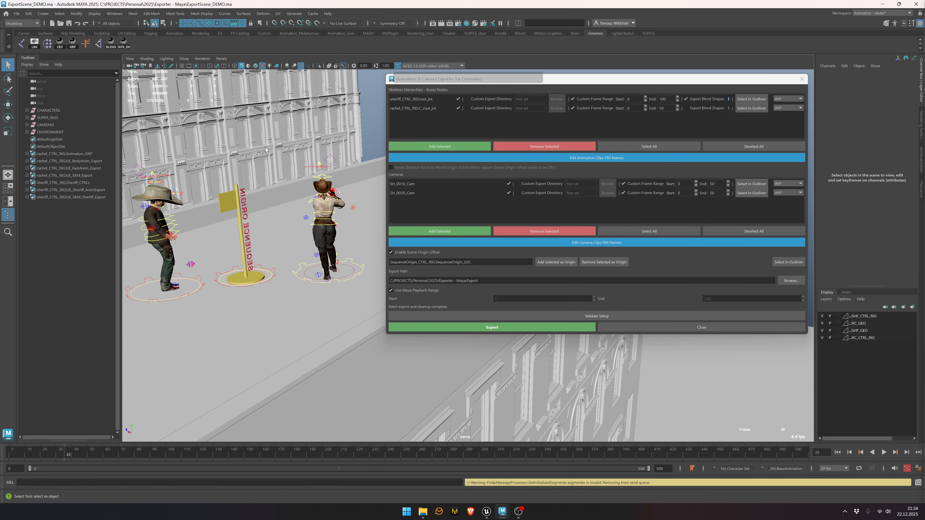
# Step: Select the sheriff's hat mesh, show its HatScale blend shape attributes, and scrub the animation to frame 66
pyautogui.keyDown('alt'); pyautogui.moveTo(265, 148); pyautogui.dragTo(235, 140); pyautogui.keyUp('alt')
pyautogui.click(168, 182)
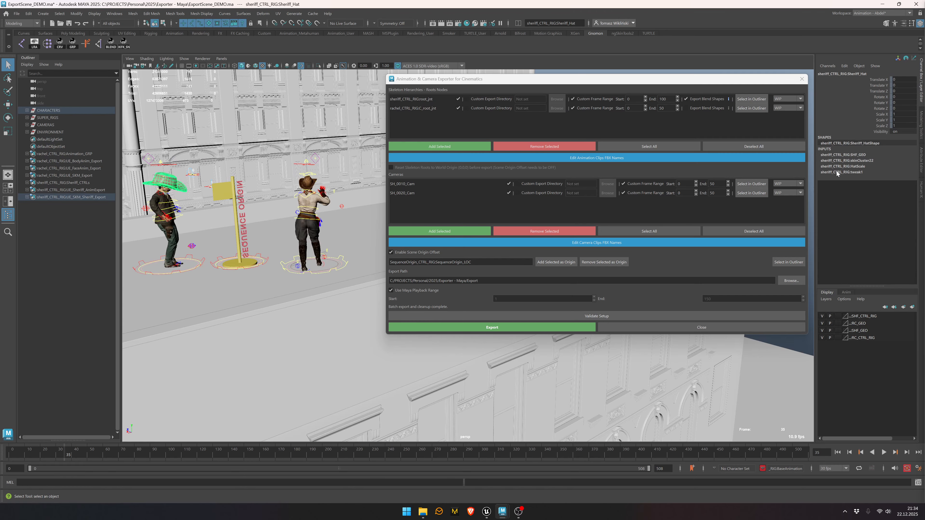
pyautogui.click(845, 166)
pyautogui.moveTo(132, 446); pyautogui.dragTo(113, 453)
pyautogui.keyDown('alt'); pyautogui.moveTo(311, 225); pyautogui.dragTo(295, 220); pyautogui.keyUp('alt')
pyautogui.keyDown('alt'); pyautogui.moveTo(295, 221); pyautogui.dragTo(267, 224, button='middle'); pyautogui.keyUp('alt')
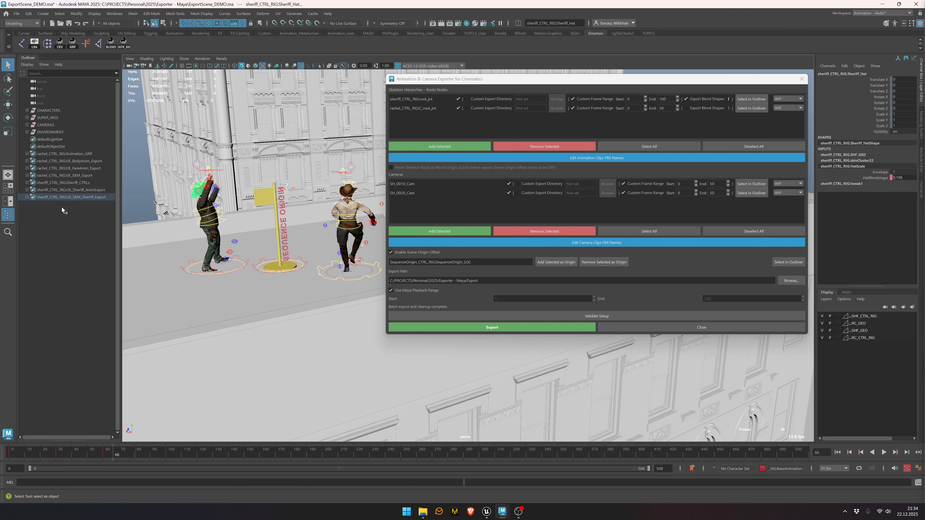
# Step: Switch to the other Maya window containing the blob_blend.fbx scene
pyautogui.keyDown('alt'); pyautogui.moveTo(256, 212); pyautogui.dragTo(284, 202); pyautogui.keyUp('alt')
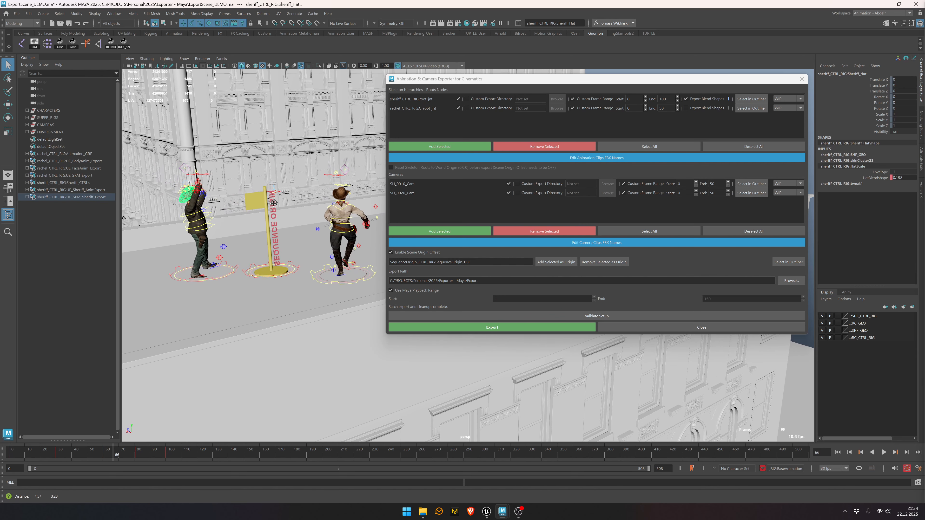
pyautogui.moveTo(284, 203)
pyautogui.keyDown('alt'); pyautogui.mouseDown(button='middle')
pyautogui.moveTo(274, 209)
pyautogui.moveTo(289, 199)
pyautogui.mouseUp(button='middle'); pyautogui.keyUp('alt')
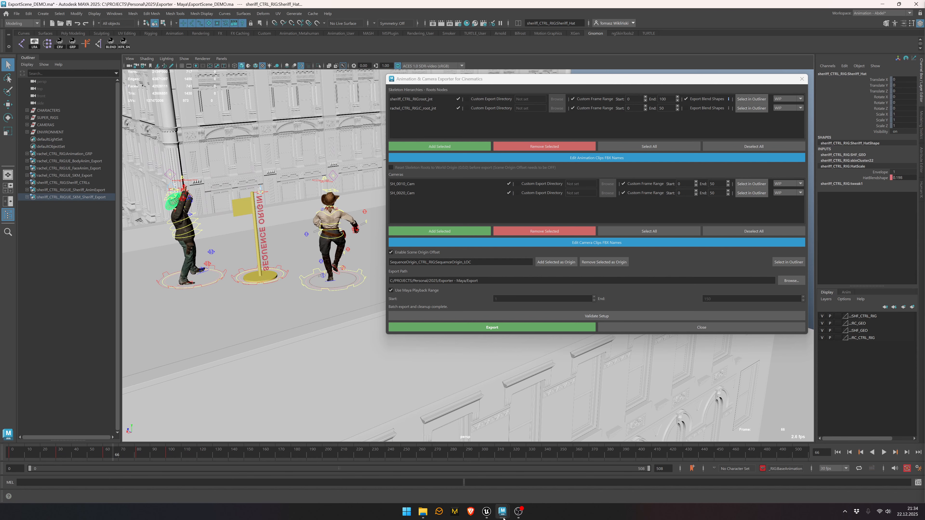
pyautogui.moveTo(502, 511)
pyautogui.click(598, 468)
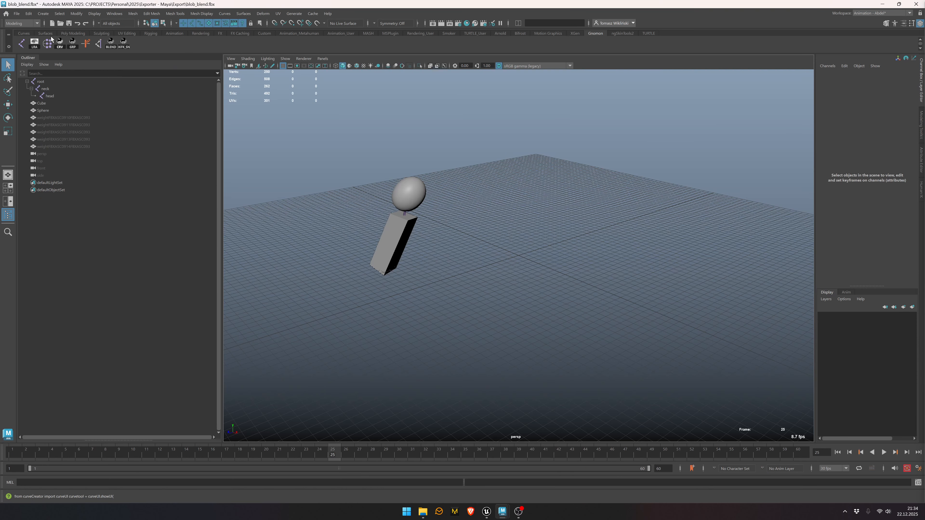
# Step: Open the exported rachel_skel.fbx from the Export folder without saving the current scene
pyautogui.click(16, 13)
pyautogui.click(39, 36)
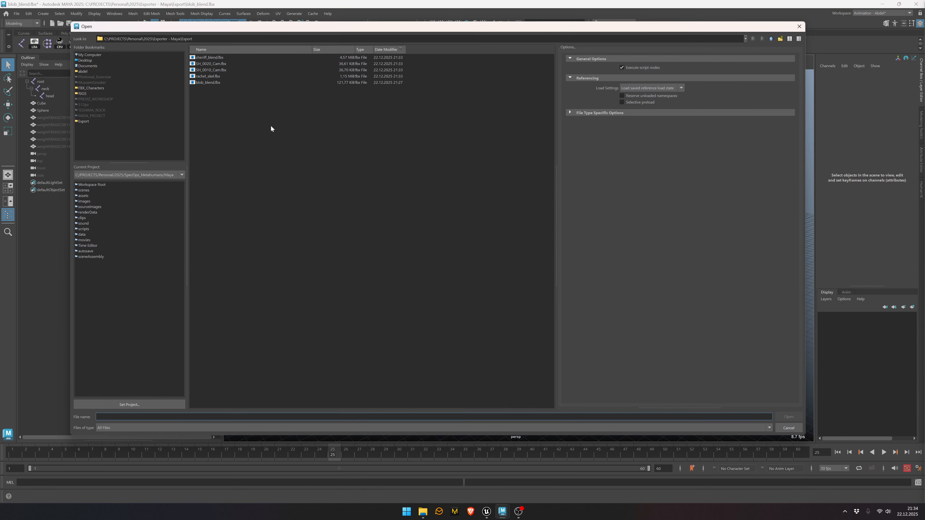
pyautogui.click(214, 77)
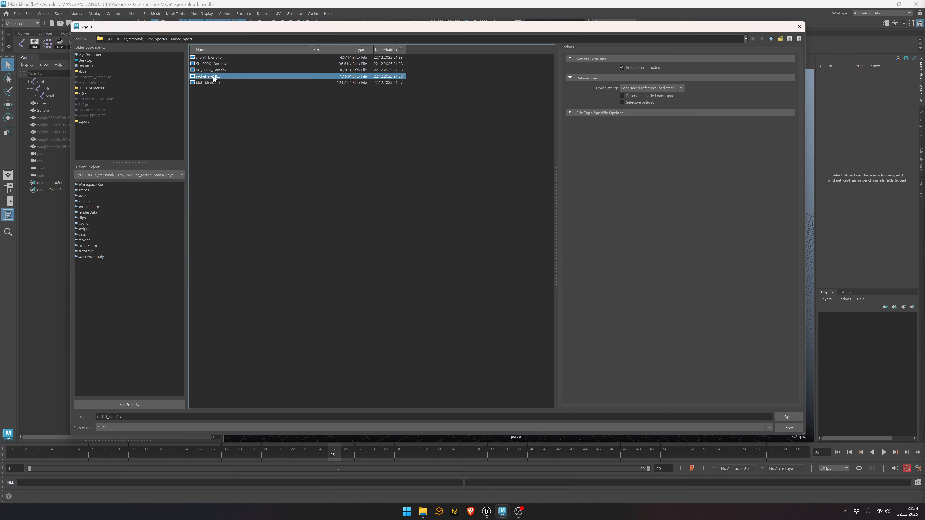
pyautogui.click(788, 416)
pyautogui.click(460, 264)
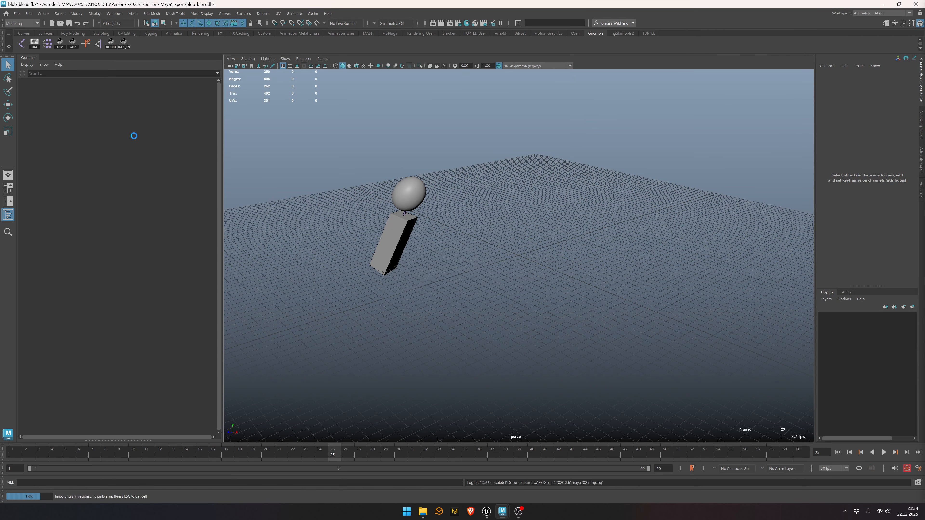
# Step: Unhide the C_root_jnt skeleton and delete the keys on its Visibility channel
pyautogui.click(53, 82)
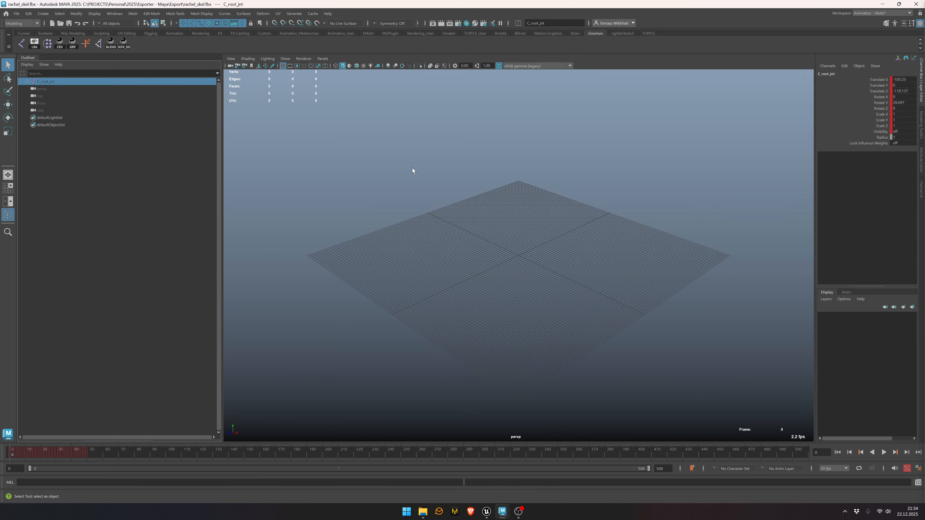
pyautogui.hotkey('shift', 'h')
pyautogui.press('f')
pyautogui.keyDown('alt'); pyautogui.moveTo(525, 176); pyautogui.dragTo(506, 196, button='middle'); pyautogui.keyUp('alt')
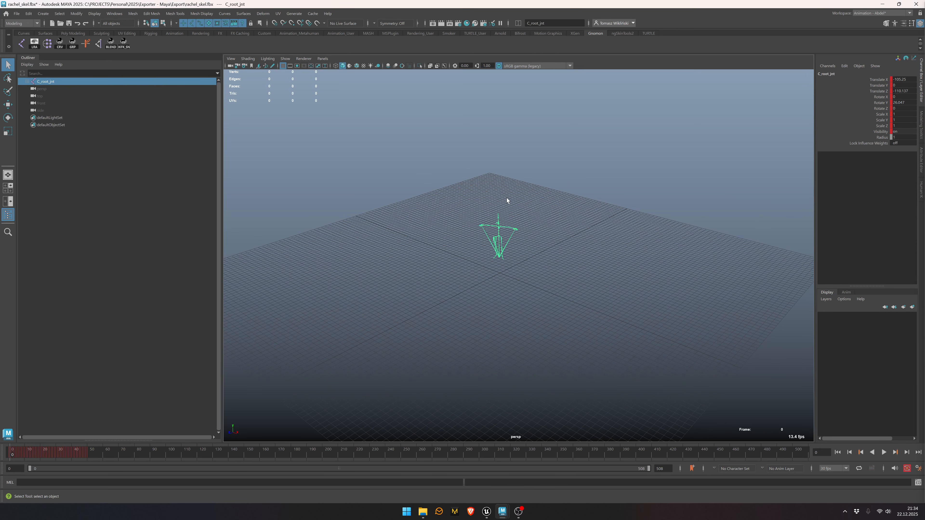
pyautogui.keyDown('alt'); pyautogui.moveTo(506, 196); pyautogui.dragTo(523, 194, button='right'); pyautogui.keyUp('alt')
pyautogui.keyDown('alt'); pyautogui.moveTo(522, 194); pyautogui.dragTo(506, 192); pyautogui.keyUp('alt')
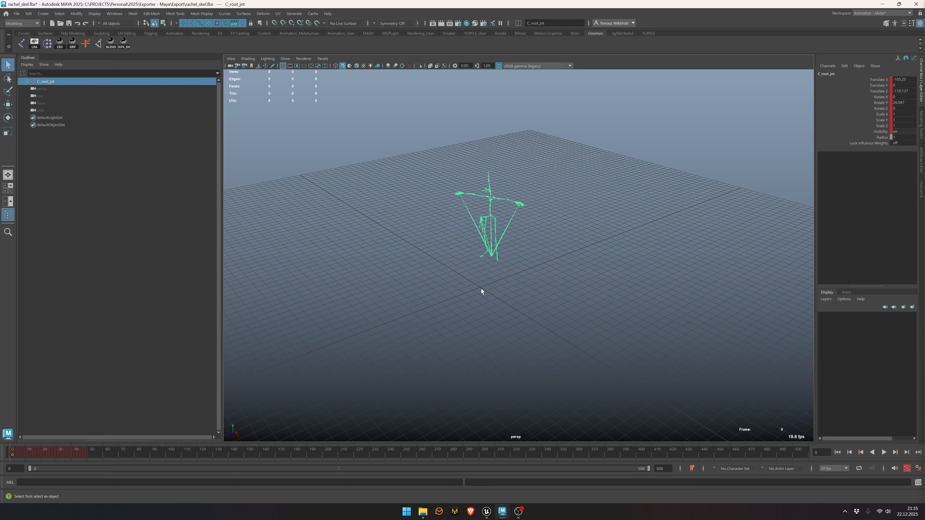
pyautogui.click(883, 132)
pyautogui.rightClick(882, 133)
pyautogui.click(864, 243)
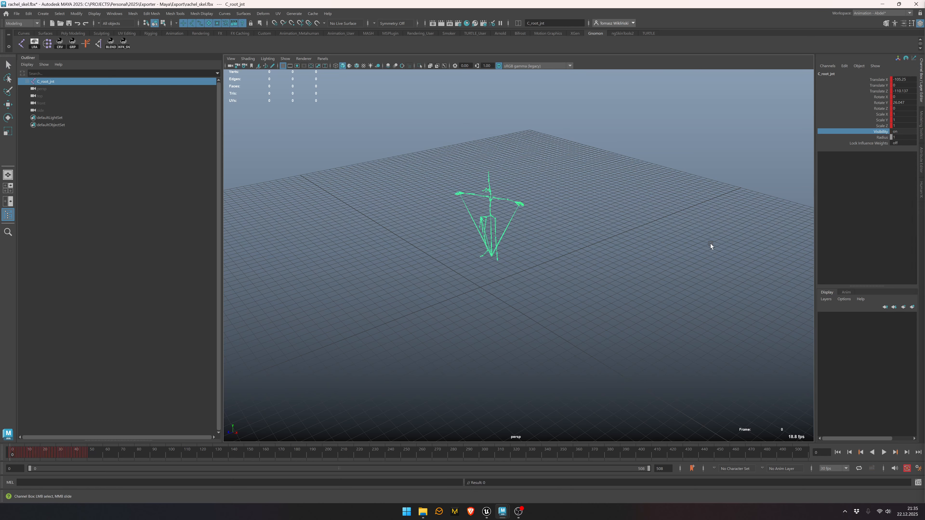
# Step: Deselect the skeleton and play back its exported animation up to frame 70
pyautogui.click(708, 243)
pyautogui.hotkey('alt', 'v')
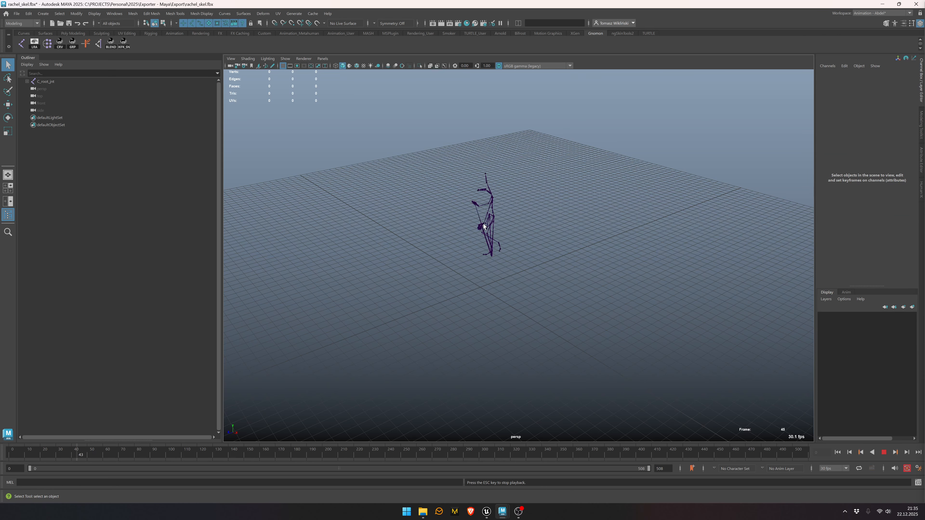
pyautogui.press('Escape')
# Step: Expand the full C_root_jnt hierarchy, examine the keys on arm, finger and gun joints, and collapse it again
pyautogui.keyDown('shift'); pyautogui.click(27, 81); pyautogui.keyUp('shift')
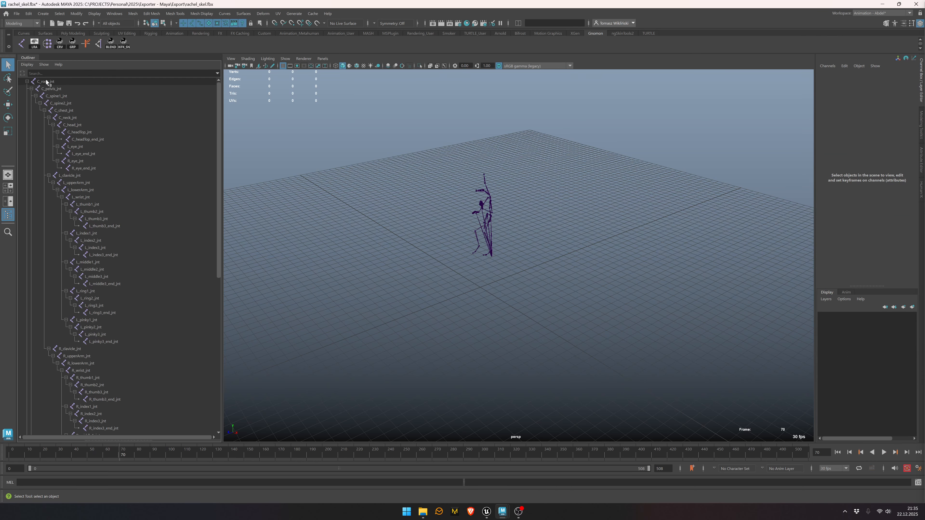
pyautogui.click(47, 82)
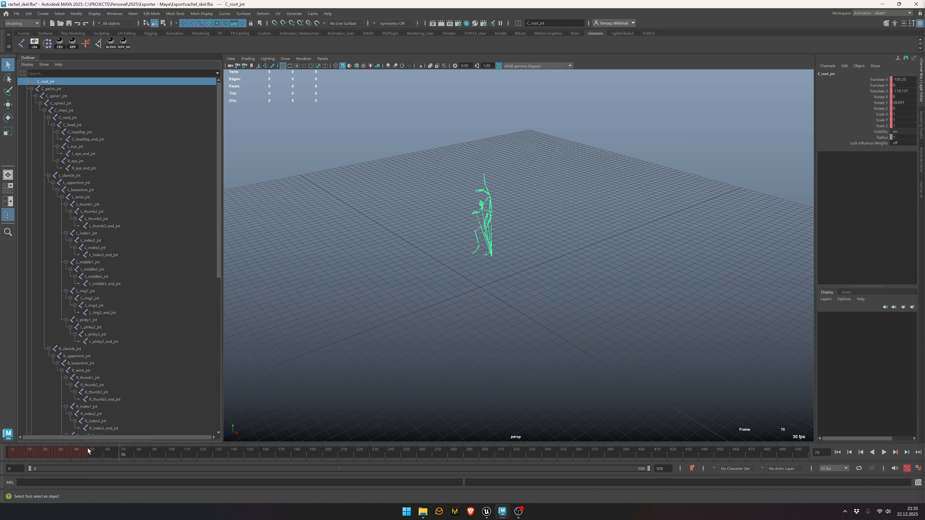
pyautogui.click(84, 190)
pyautogui.click(91, 363)
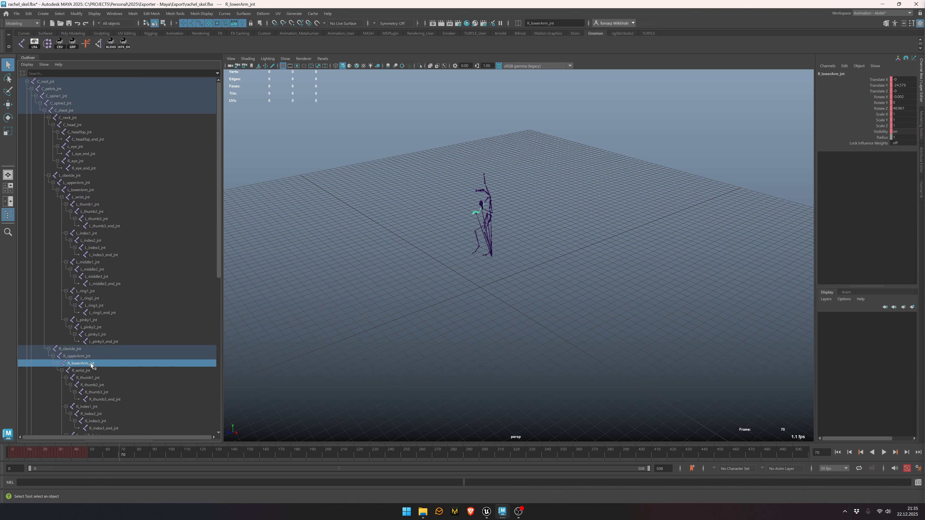
pyautogui.scroll(-10, 91, 328)
pyautogui.click(78, 307)
pyautogui.click(69, 334)
pyautogui.click(70, 371)
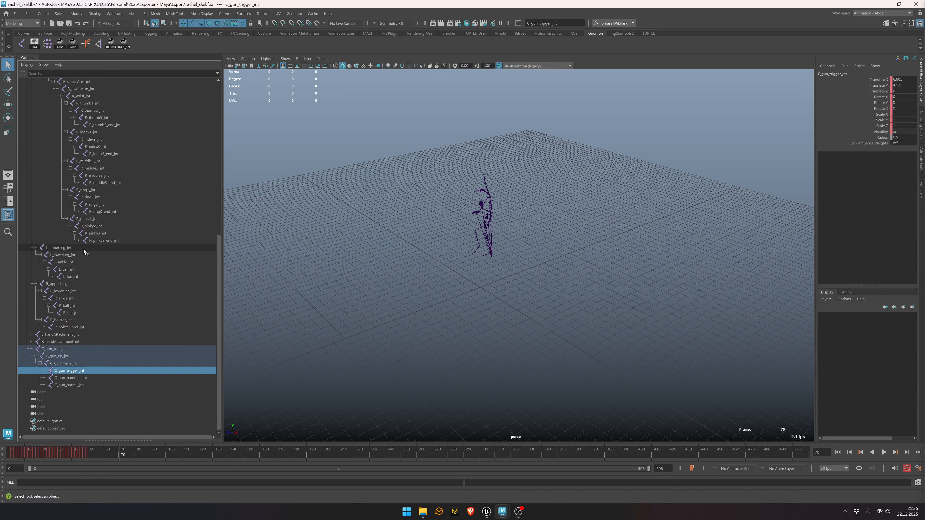
pyautogui.click(89, 197)
pyautogui.click(91, 168)
pyautogui.scroll(12, 120, 267)
pyautogui.scroll(-1, 473, 214)
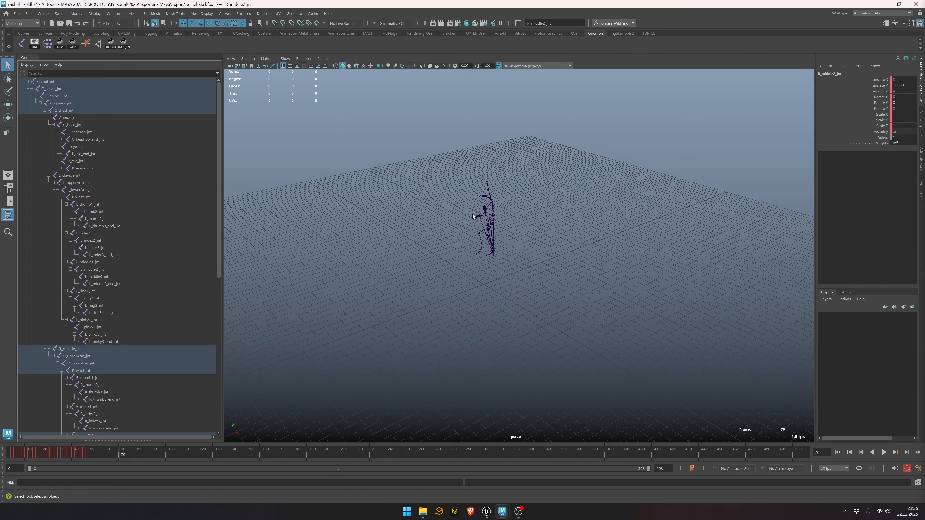
pyautogui.scroll(-1, 472, 216)
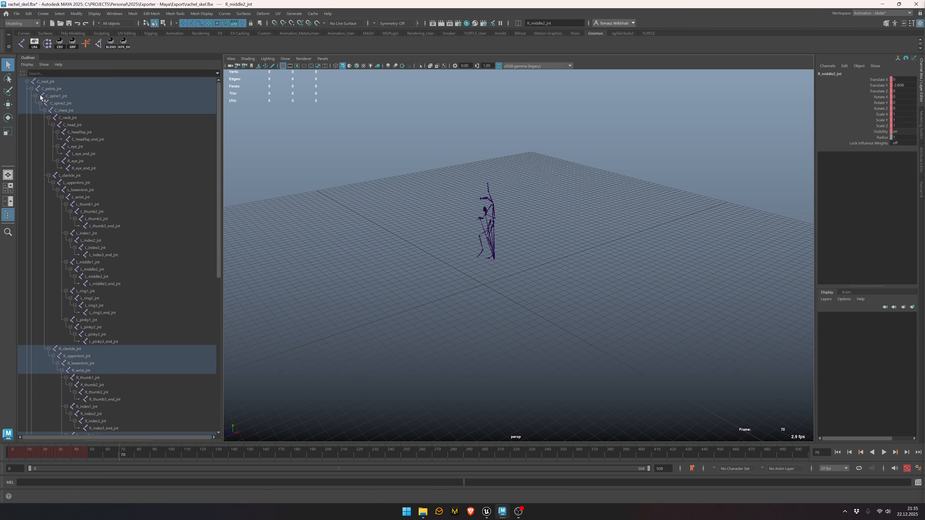
pyautogui.click(27, 81)
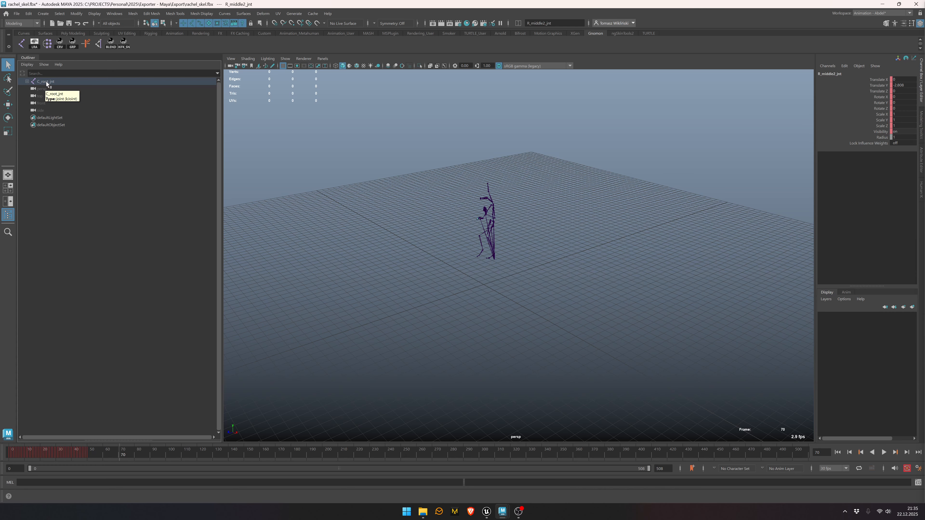
# Step: Open the exported sheriff_blend.fbx from the Export folder without saving the changes to rachel_skel.fbx
pyautogui.click(17, 14)
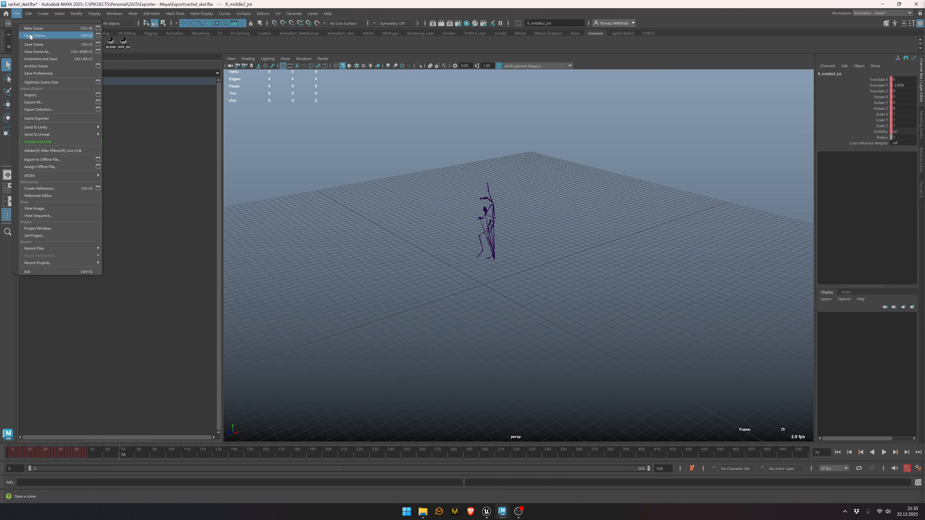
pyautogui.click(38, 36)
pyautogui.click(211, 58)
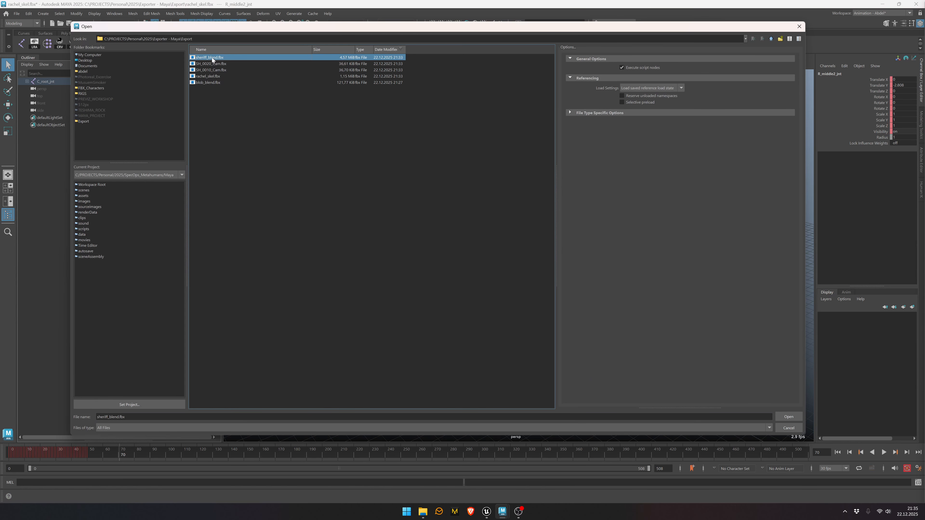
pyautogui.click(787, 417)
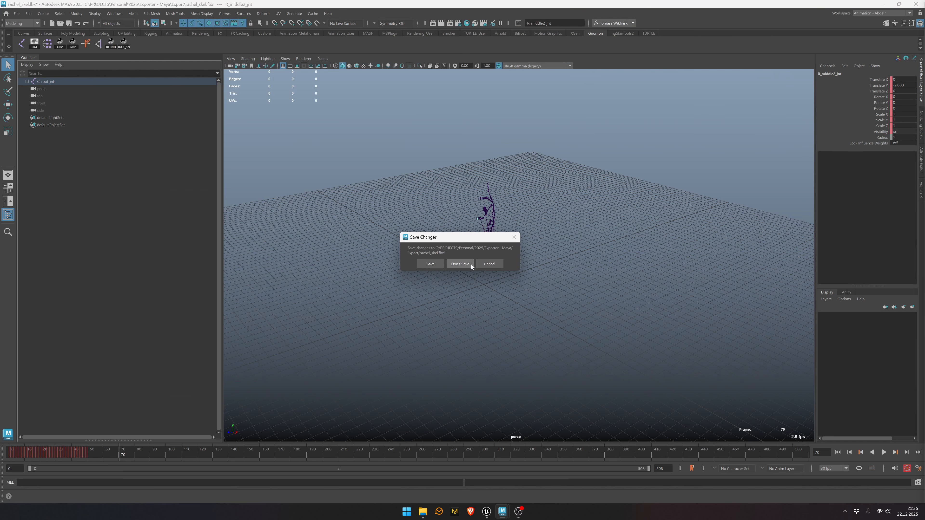
pyautogui.click(460, 264)
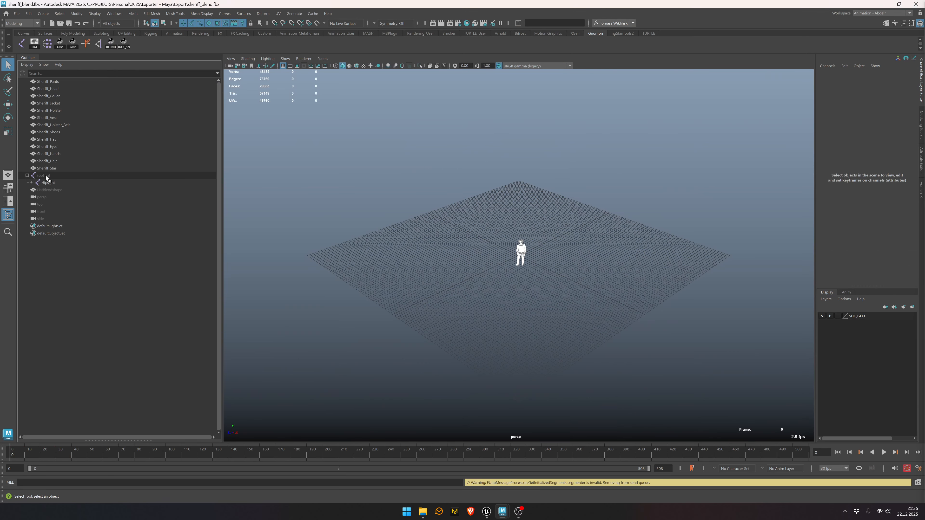
# Step: Unhide the sheriff's root_jnt and break the connections on its Visibility channel
pyautogui.click(45, 176)
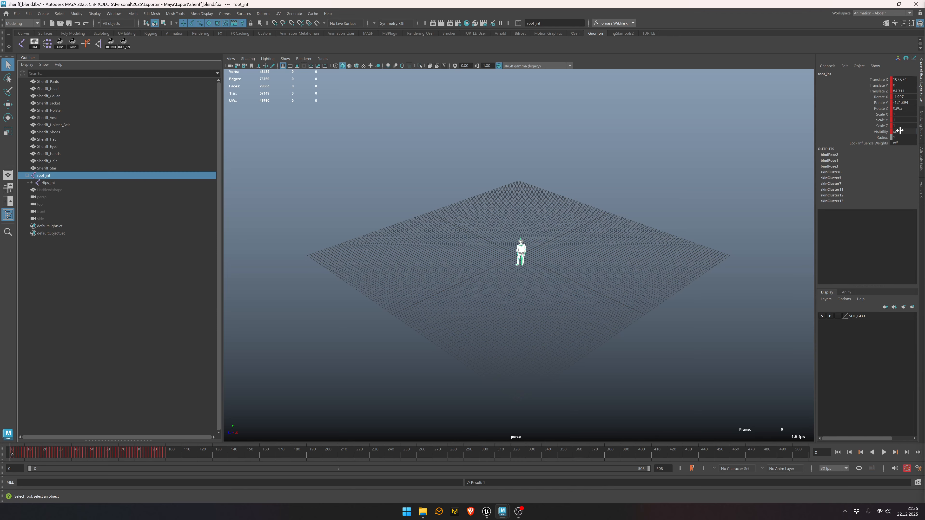
pyautogui.rightClick(881, 134)
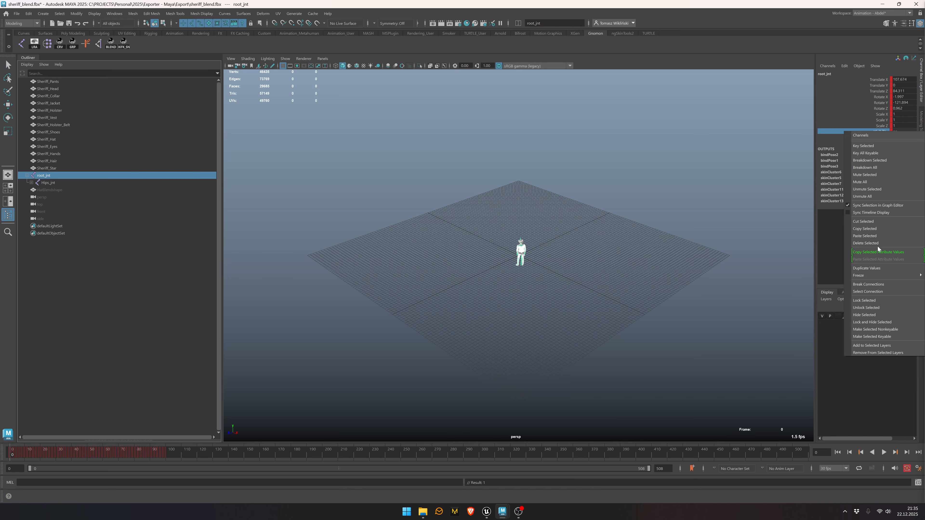
pyautogui.click(874, 285)
pyautogui.scroll(3, 537, 211)
pyautogui.keyDown('alt'); pyautogui.moveTo(537, 211); pyautogui.dragTo(596, 206); pyautogui.keyUp('alt')
pyautogui.scroll(4, 584, 209)
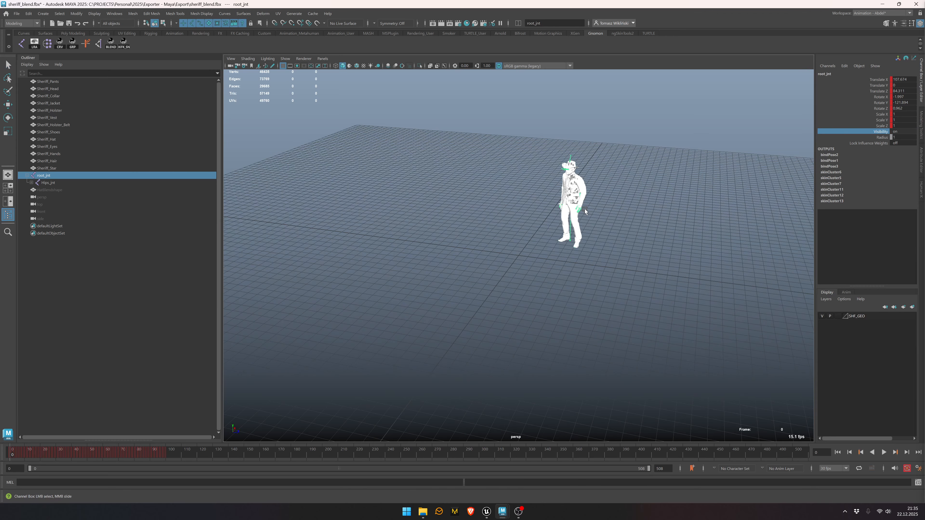
# Step: Play the sheriff animation past its last key, return to frame 0, and replay it up to frame 23
pyautogui.hotkey('alt', 'v')
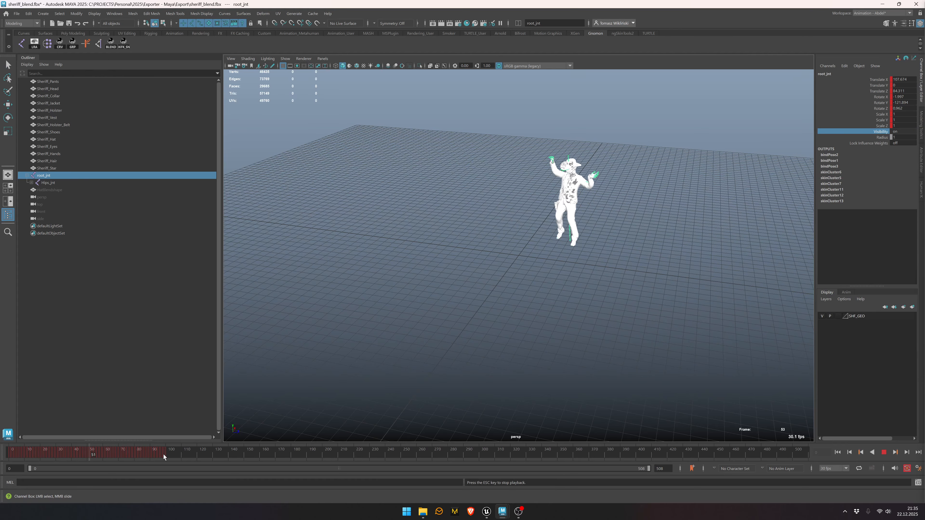
pyautogui.hotkey('alt', 'v')
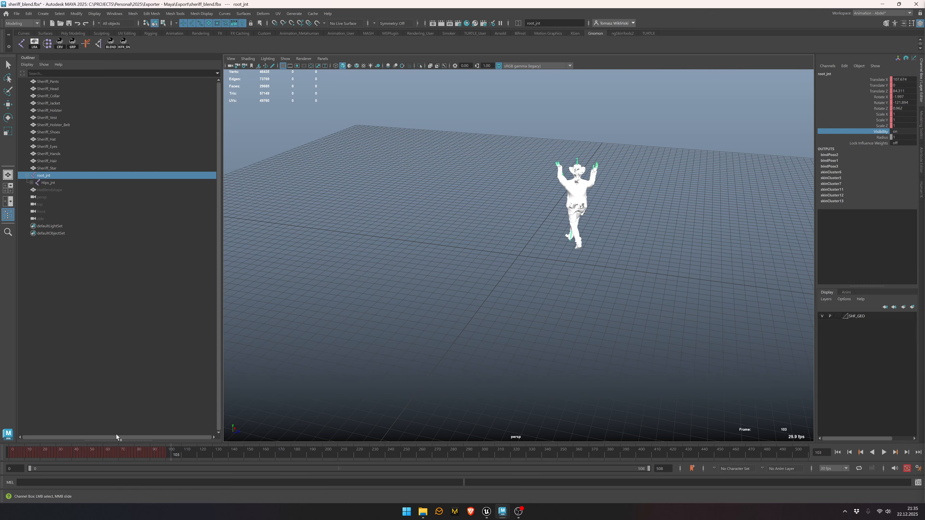
pyautogui.click(12, 453)
pyautogui.hotkey('alt', 'v')
pyautogui.hotkey('alt', 'v')
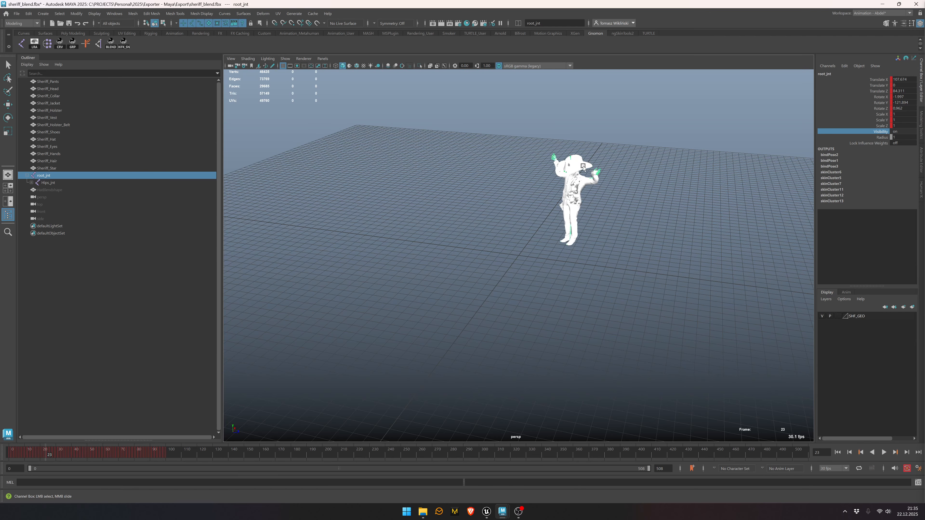
# Step: Select the Sheriff_Hat mesh and show its HatScale blend shape attributes for a closer look at the hat
pyautogui.click(584, 165)
pyautogui.click(832, 166)
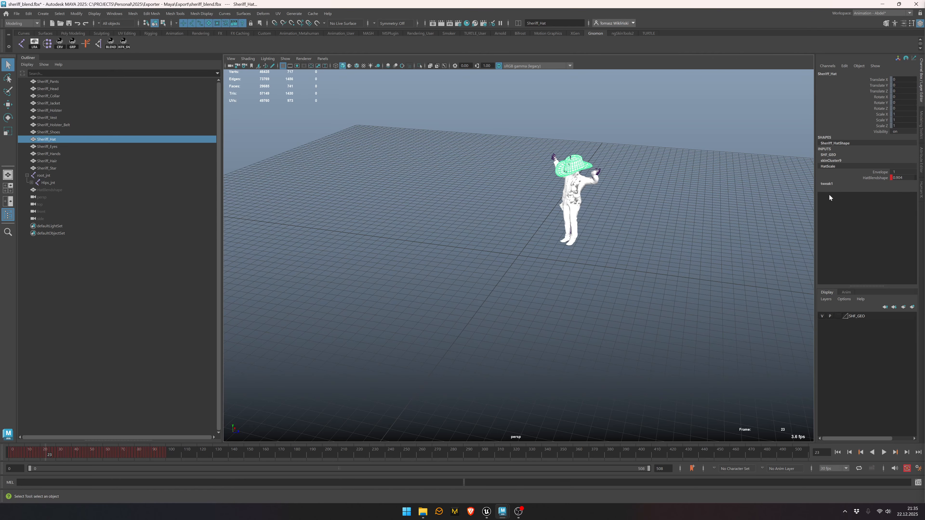
pyautogui.scroll(5, 626, 209)
pyautogui.keyDown('alt'); pyautogui.moveTo(626, 209); pyautogui.dragTo(583, 239, button='middle'); pyautogui.keyUp('alt')
pyautogui.keyDown('alt'); pyautogui.moveTo(583, 239); pyautogui.dragTo(594, 214); pyautogui.keyUp('alt')
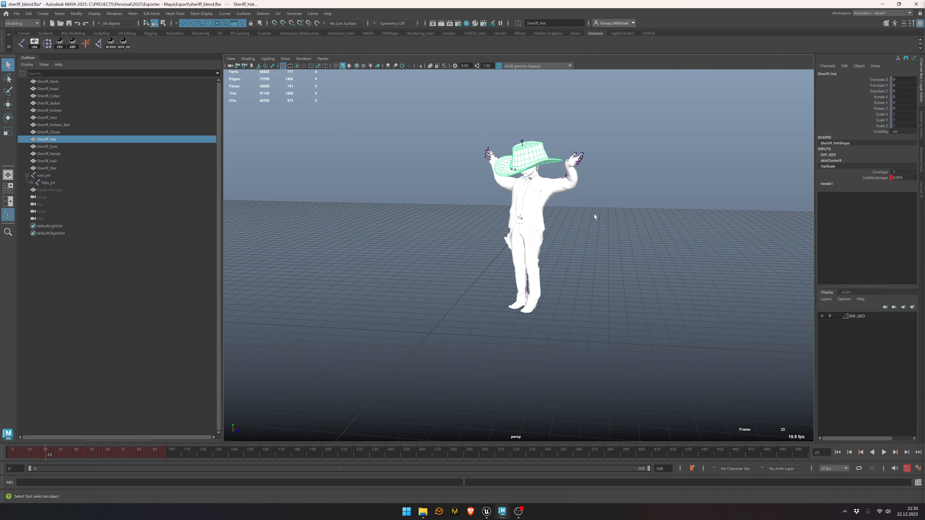
# Step: Deselect the hat, play the animation to check the hat deformation, and return to frame 0
pyautogui.click(596, 213)
pyautogui.hotkey('alt', 'v')
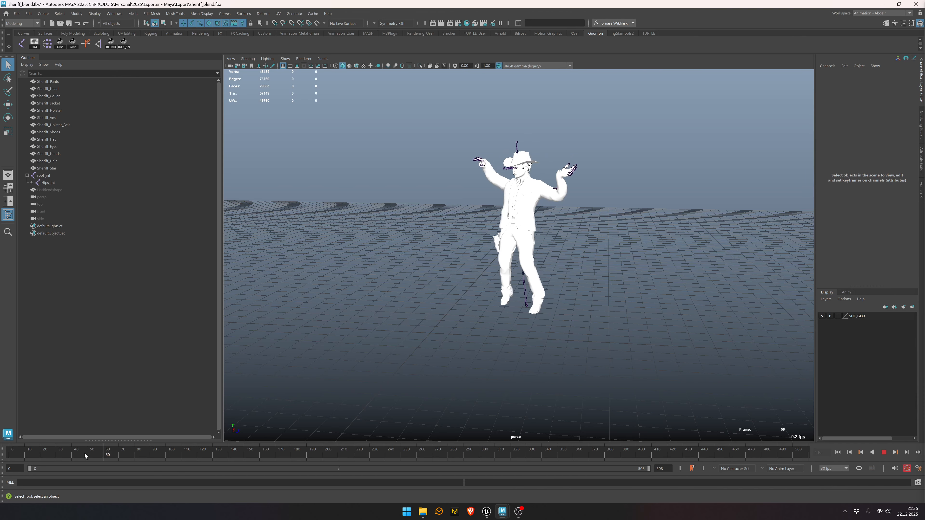
pyautogui.hotkey('alt', 'shift', 'v')
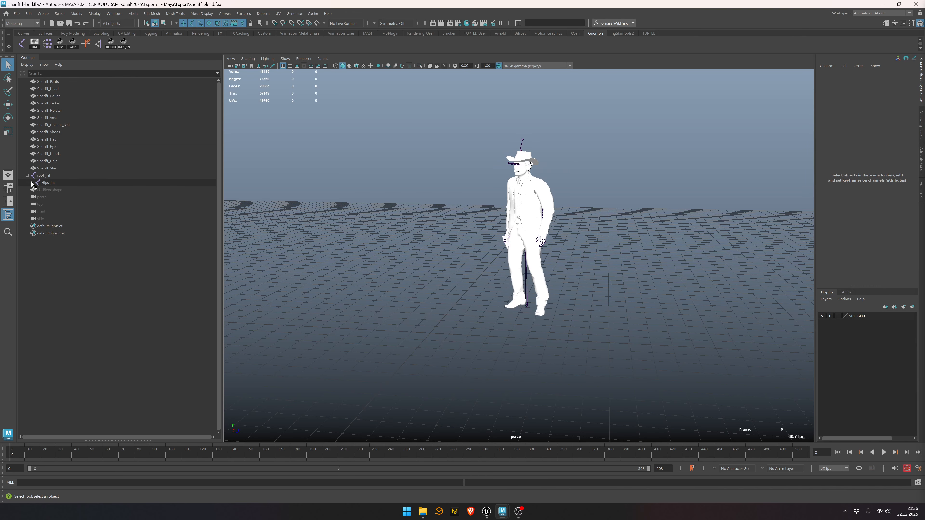
pyautogui.keyDown('alt'); pyautogui.moveTo(489, 265); pyautogui.dragTo(480, 228); pyautogui.keyUp('alt')
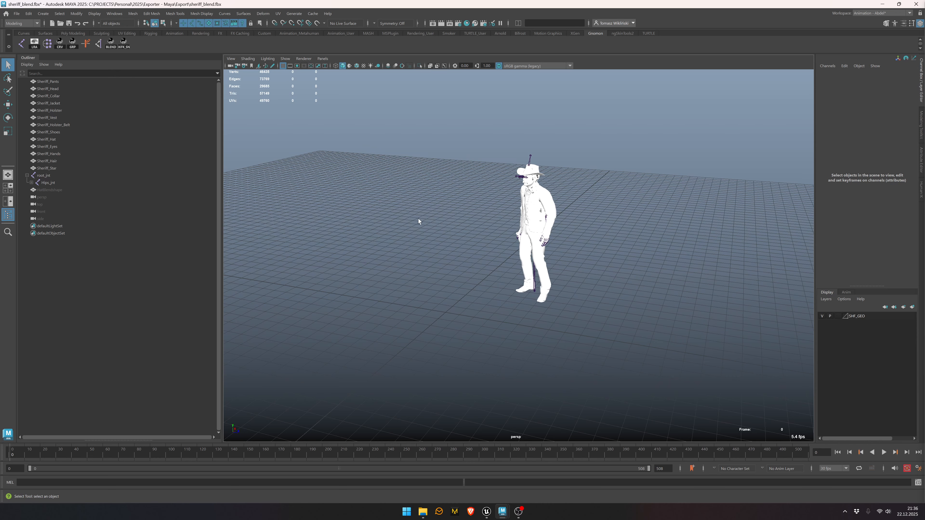
pyautogui.keyDown('alt'); pyautogui.moveTo(418, 219); pyautogui.dragTo(453, 210); pyautogui.keyUp('alt')
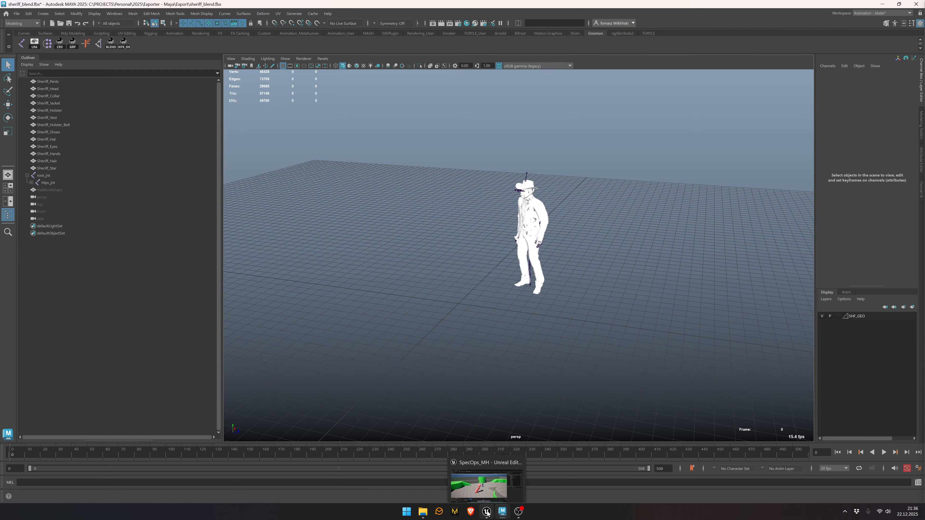
# Step: Switch to Unreal Editor and open the SKM_Sheriff_Blendshapes skeletal mesh from the Characters/Sheriff_Blend folder
pyautogui.click(473, 470)
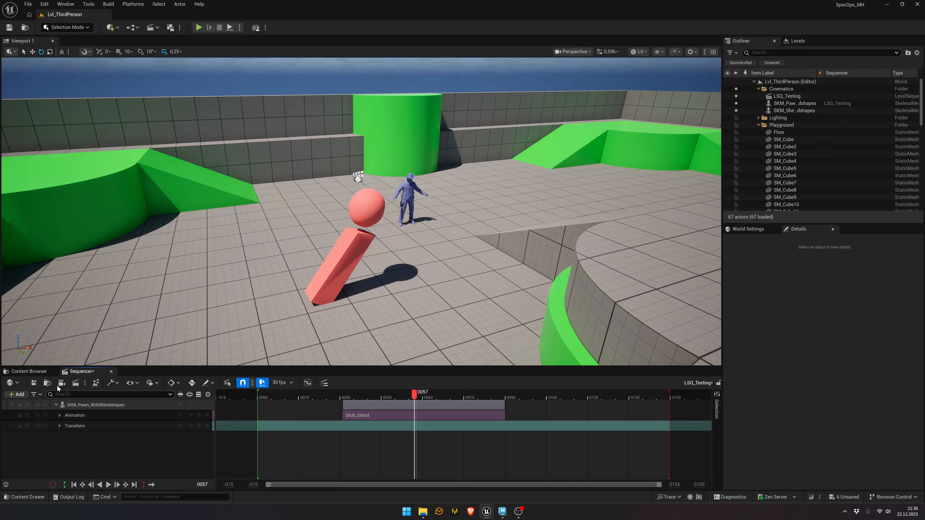
pyautogui.click(32, 371)
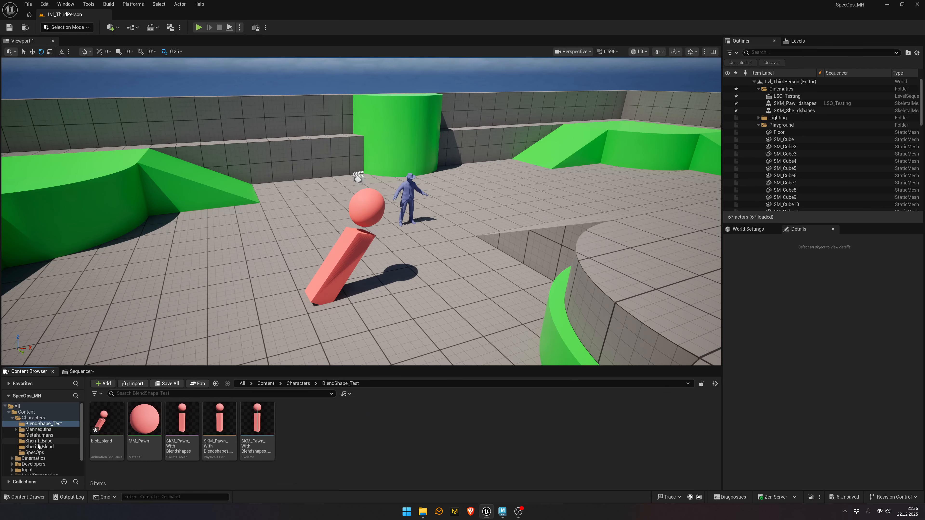
pyautogui.click(51, 448)
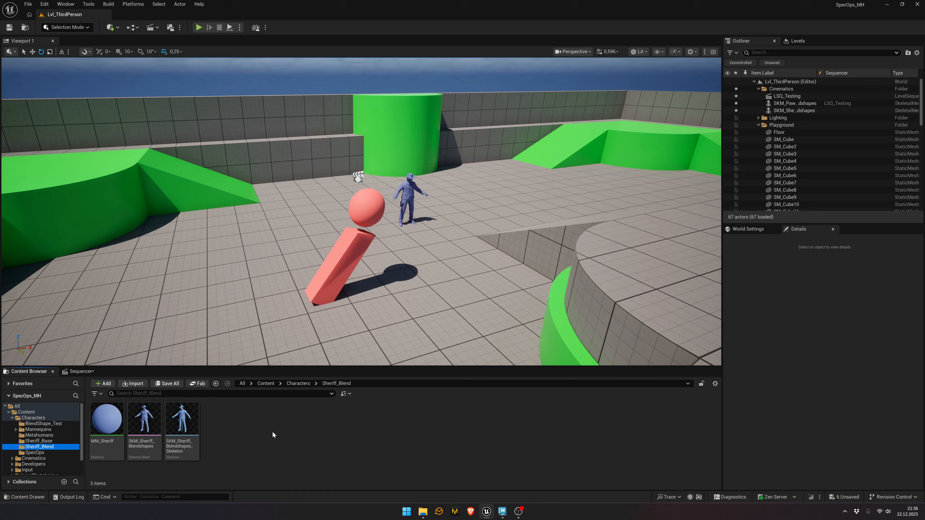
pyautogui.doubleClick(158, 422)
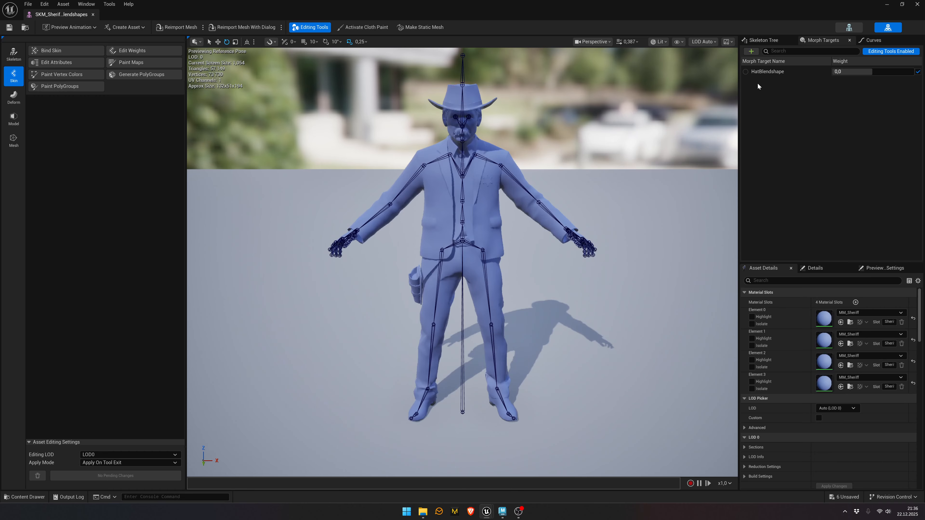
# Step: Preview the HatBlendshape morph target at a weight of about 0.84 and close the skeletal mesh
pyautogui.moveTo(870, 70); pyautogui.dragTo(910, 14)
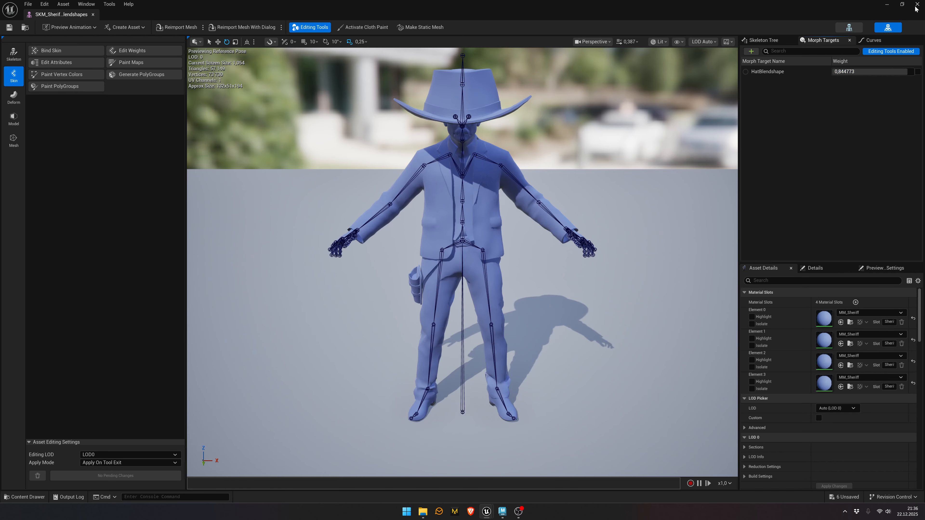
pyautogui.click(916, 5)
# Step: Start importing sheriff_blend.fbx from the Maya Export folder into the Sheriff_Blend folder
pyautogui.rightClick(251, 418)
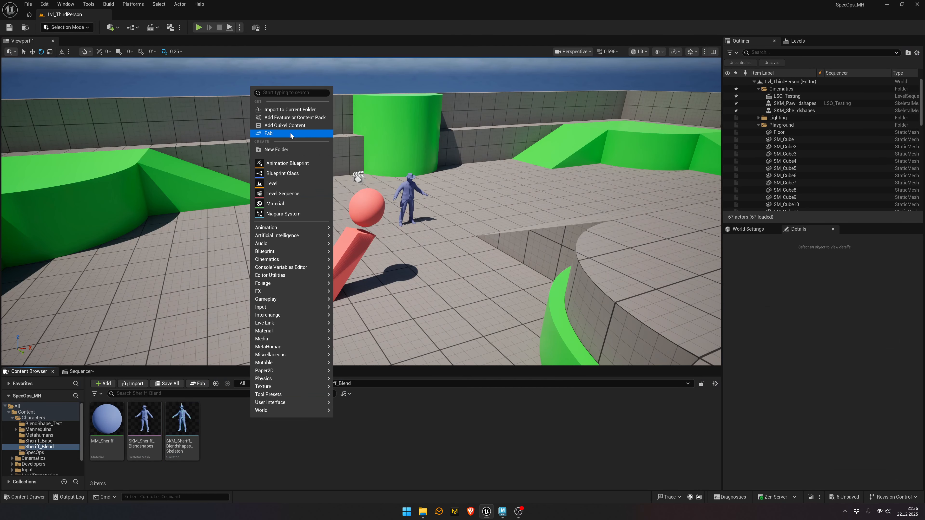
pyautogui.click(291, 113)
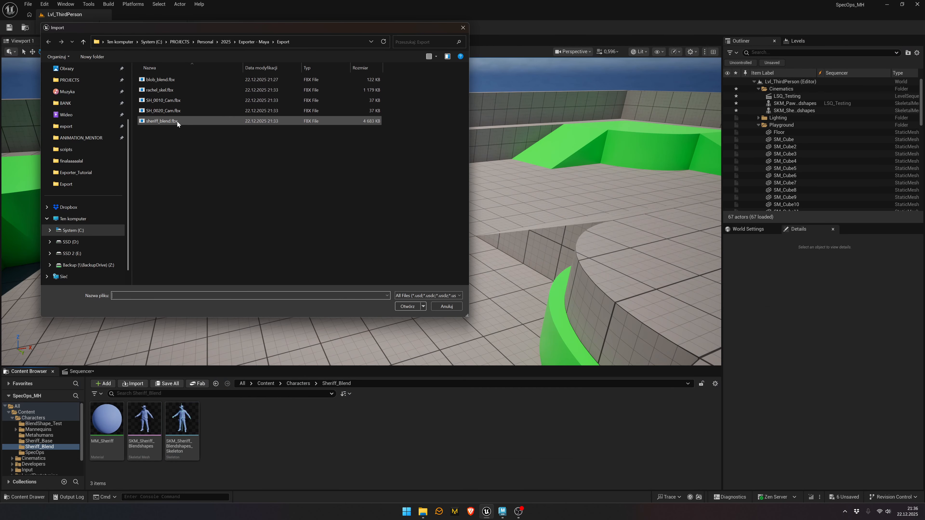
pyautogui.click(411, 307)
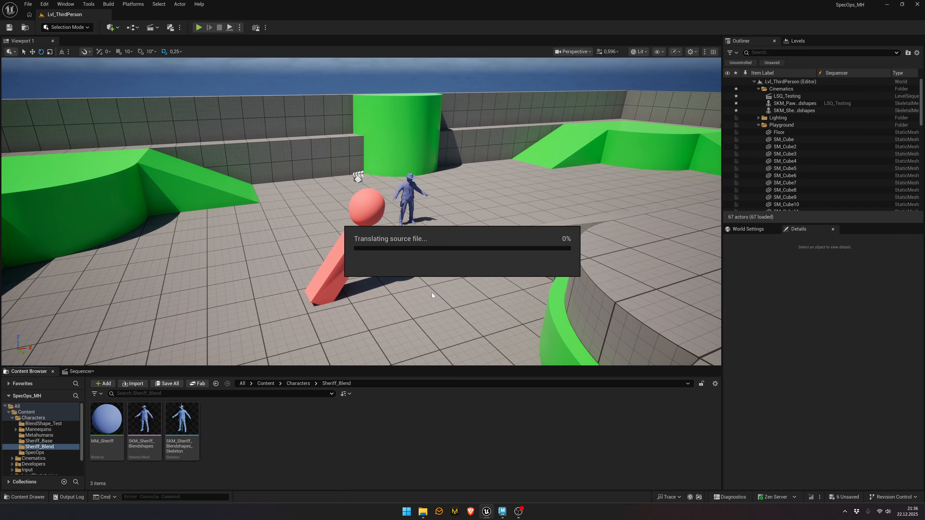
# Step: Restrict the import to animations only, using SKM_Sheriff_Blendshapes_Skeleton, and import the file
pyautogui.scroll(-5, 512, 282)
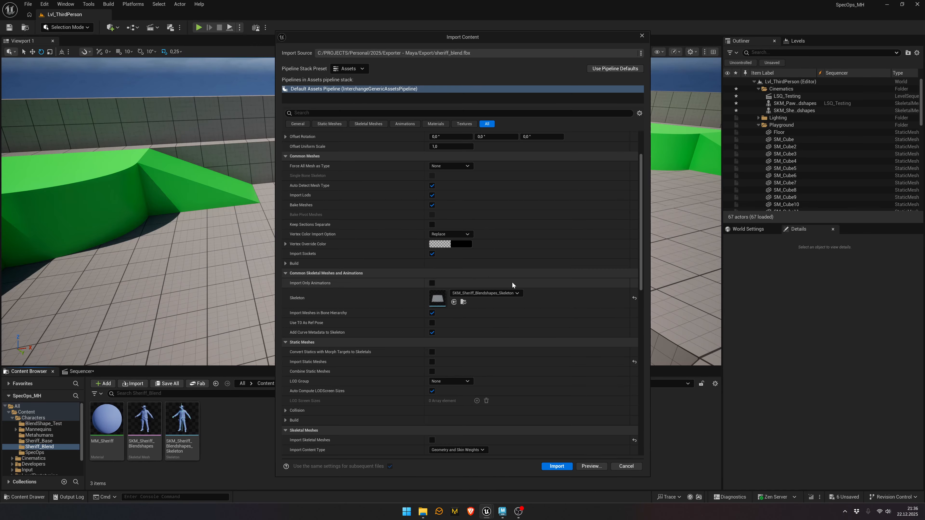
pyautogui.click(432, 282)
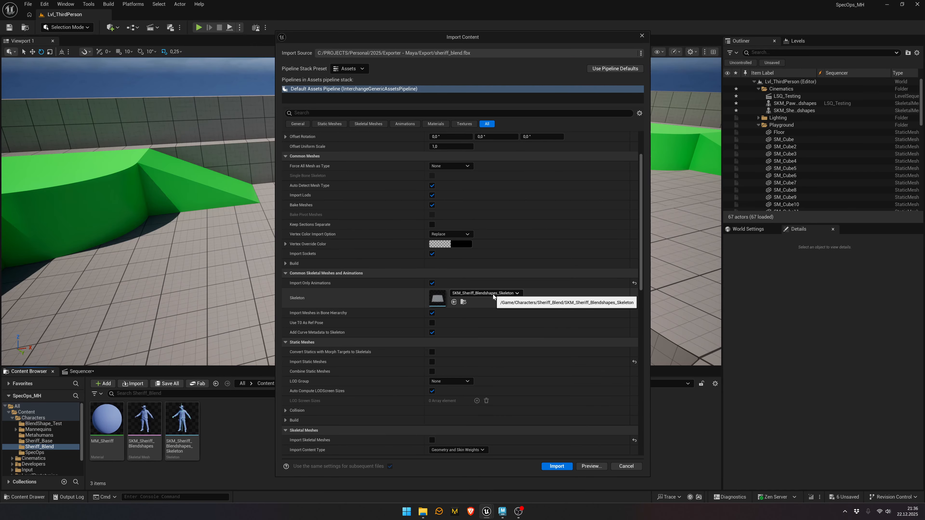
pyautogui.scroll(-3, 478, 313)
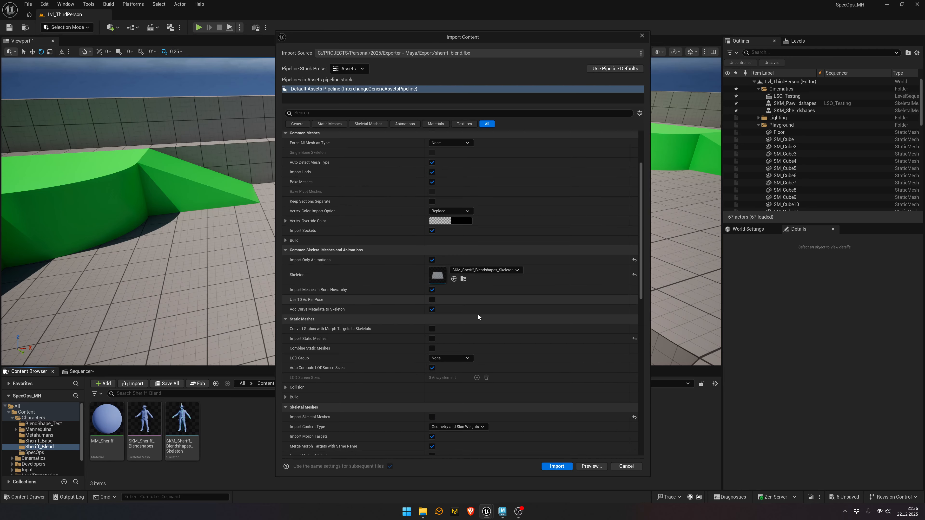
pyautogui.scroll(-3, 478, 313)
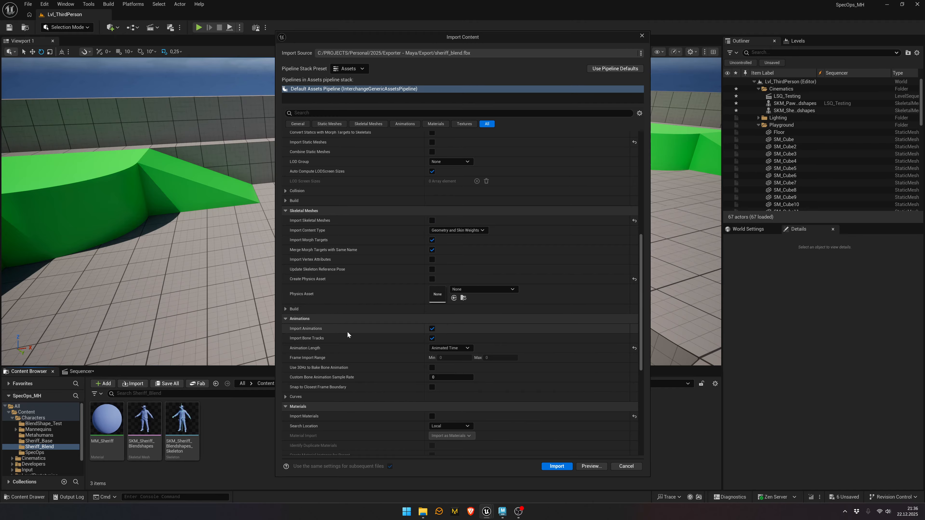
pyautogui.click(557, 468)
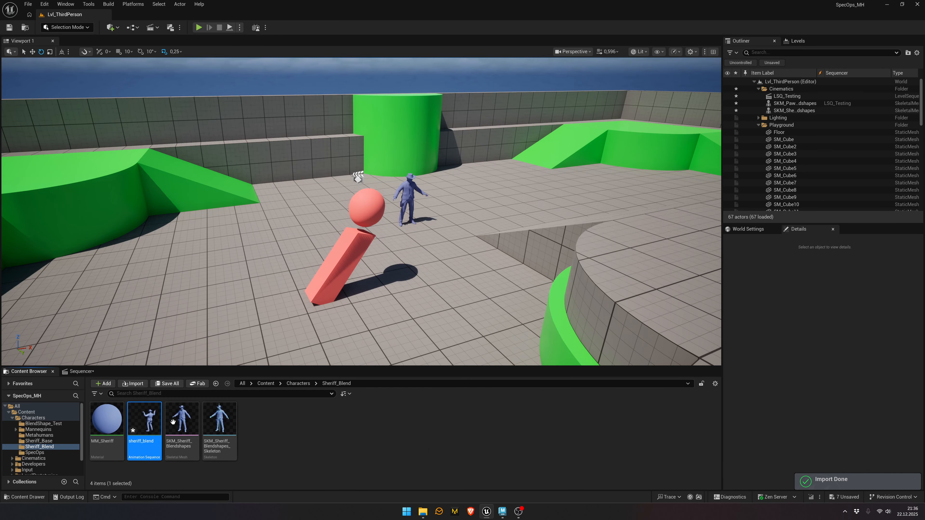
# Step: Open the imported sheriff_blend animation, examine its HatBlendshape curve and the hat deformation, and close it
pyautogui.doubleClick(158, 416)
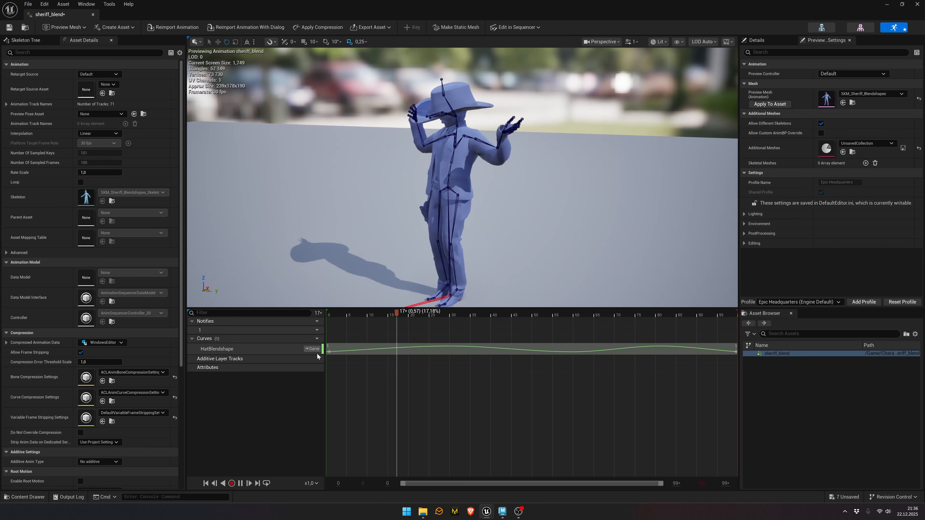
pyautogui.click(312, 349)
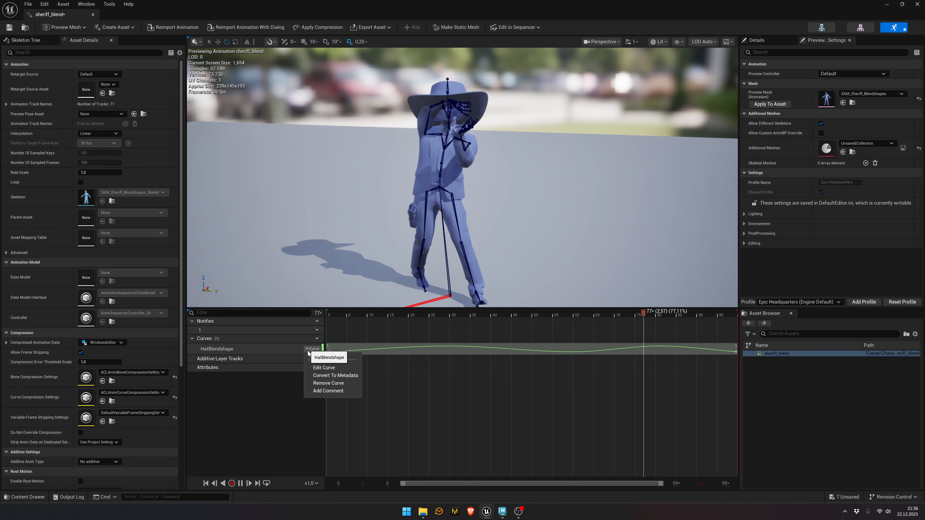
pyautogui.click(273, 410)
pyautogui.moveTo(551, 148); pyautogui.dragTo(579, 144, button='right')
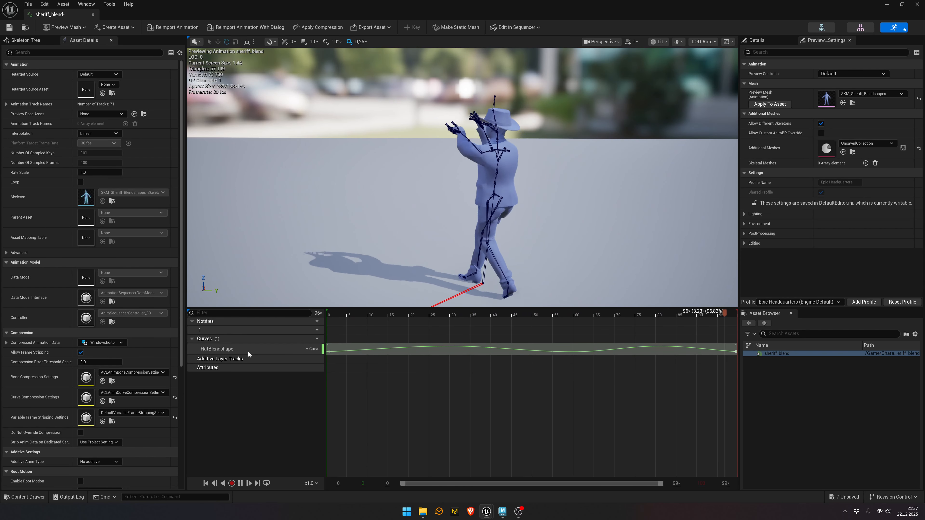
pyautogui.click(915, 4)
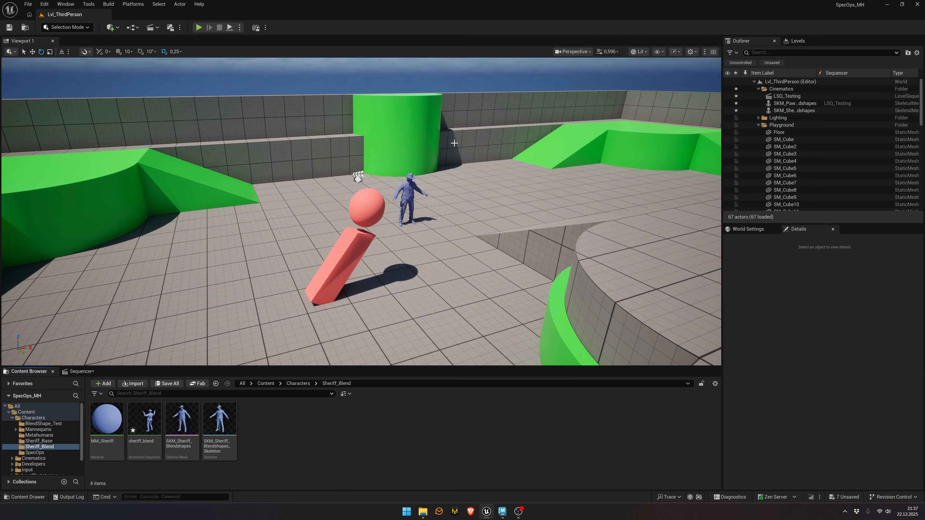
# Step: Remove the SKM_Pawn_WithBlendshapes track from the LSQ_Testing sequence
pyautogui.click(82, 371)
pyautogui.click(95, 406)
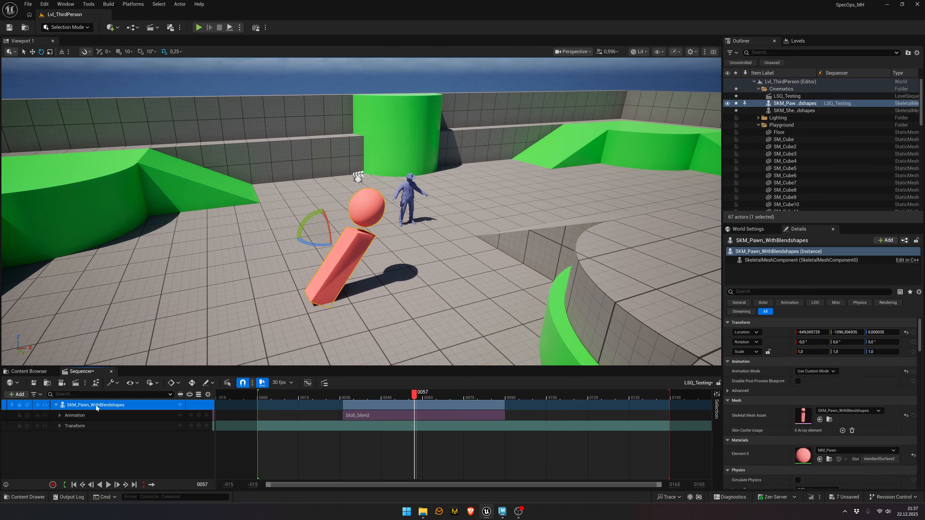
pyautogui.press('Delete')
# Step: Add the SKM_Sheriff_Blendshapes actor to the sequence and give it the sheriff_blend animation starting at frame 0
pyautogui.click(794, 111)
pyautogui.moveTo(794, 110); pyautogui.dragTo(94, 425)
pyautogui.click(74, 416)
pyautogui.click(180, 415)
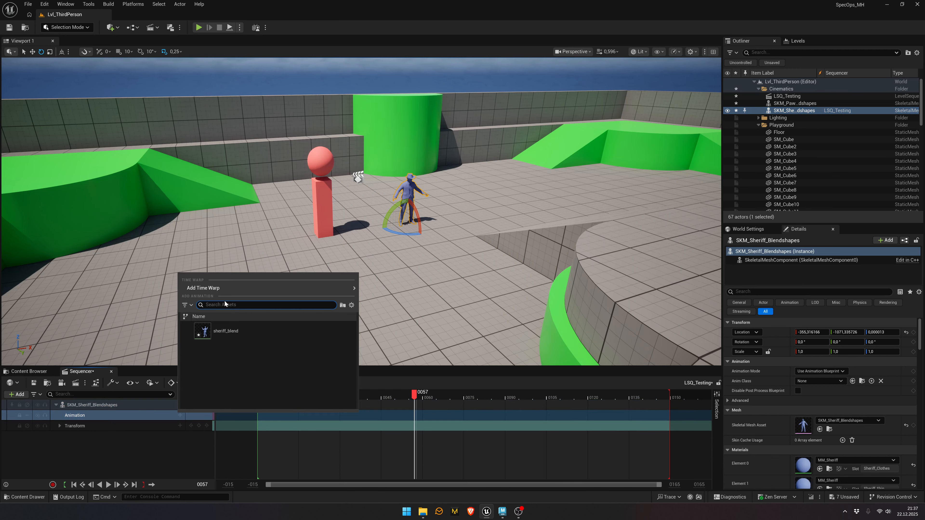
pyautogui.click(223, 333)
pyautogui.moveTo(456, 407); pyautogui.dragTo(273, 398)
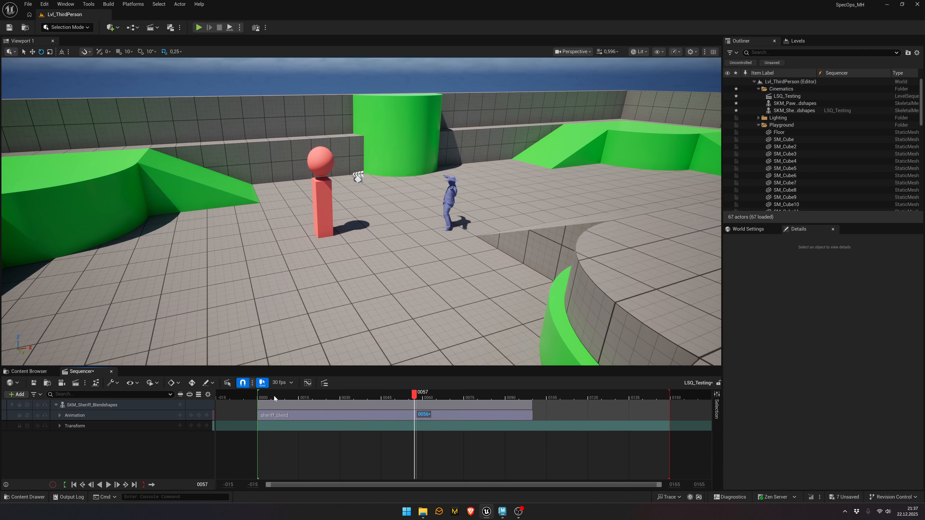
# Step: Play the sheriff's sequence from frame 0 to frame 78, checking the hat deformation up close in the level
pyautogui.press('w')
pyautogui.moveTo(469, 212); pyautogui.dragTo(537, 227, button='right')
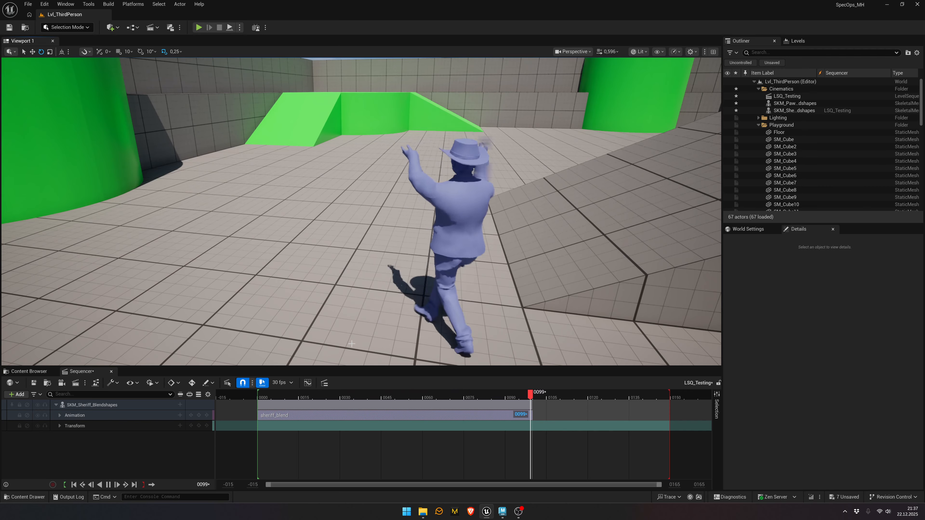
pyautogui.click(261, 396)
pyautogui.press('space')
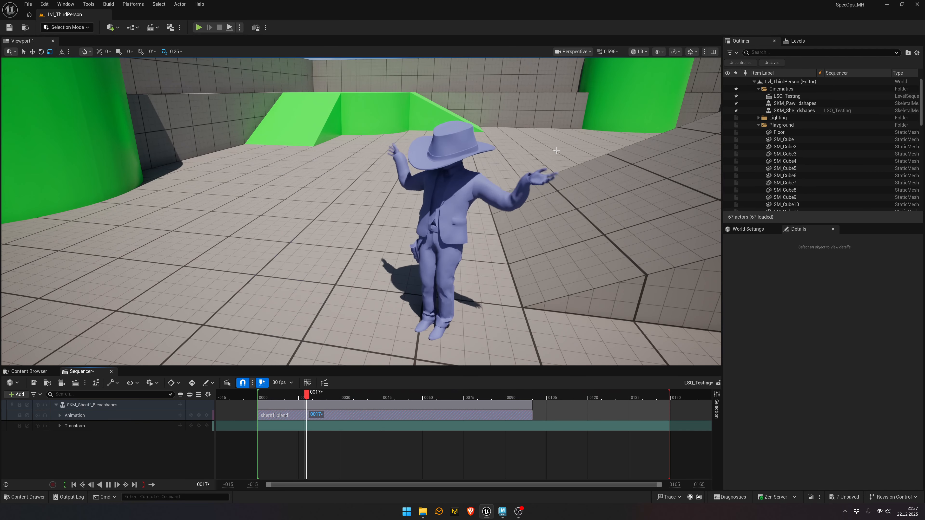
pyautogui.press('space')
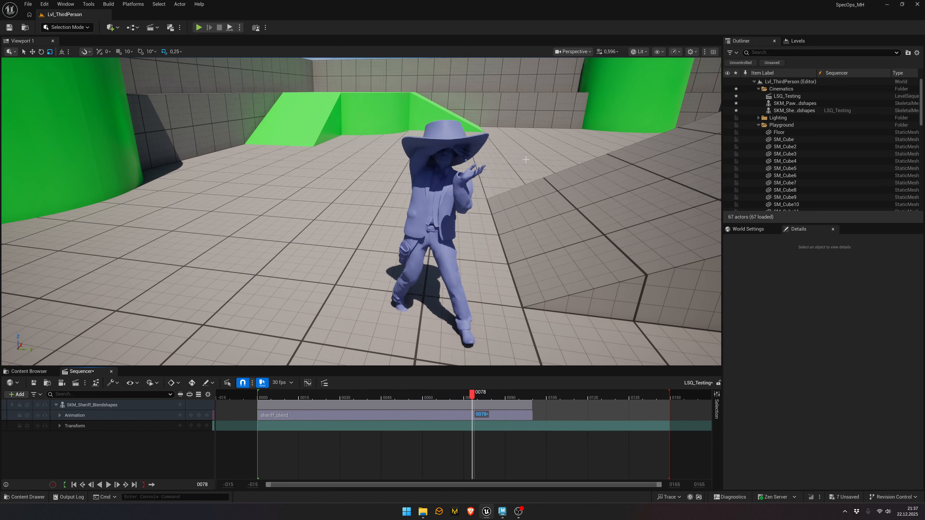
pyautogui.press('s')
pyautogui.moveTo(537, 155); pyautogui.dragTo(462, 168, button='right')
pyautogui.press('d')
pyautogui.press('s')
pyautogui.press('a')
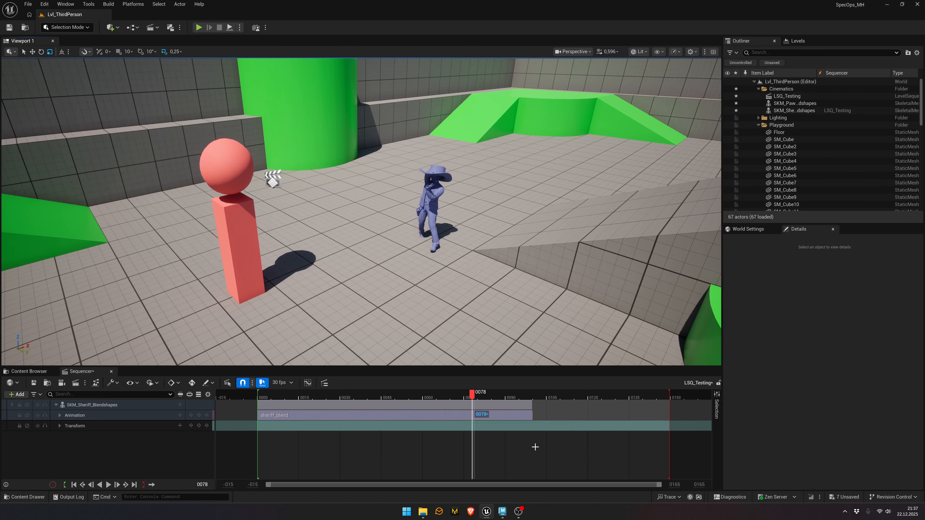
# Step: Switch to Maya and examine the export settings alongside the two characters around the sequence origin
pyautogui.moveTo(501, 512)
pyautogui.click(424, 474)
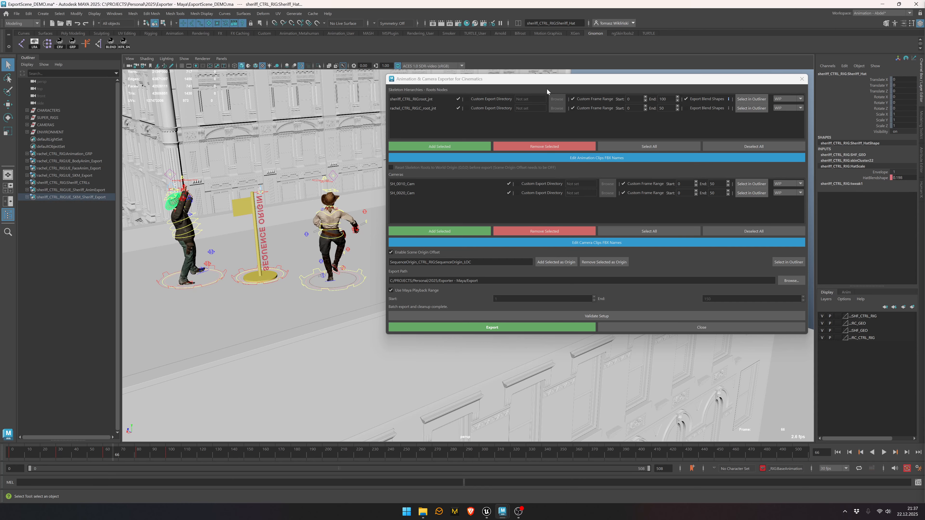
pyautogui.moveTo(552, 80); pyautogui.dragTo(561, 80)
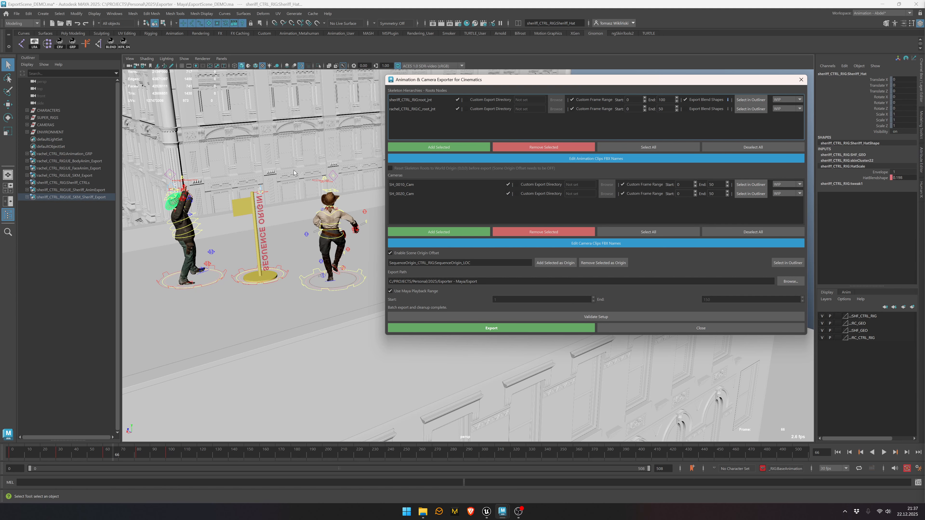
pyautogui.keyDown('alt'); pyautogui.moveTo(300, 171); pyautogui.dragTo(276, 156); pyautogui.keyUp('alt')
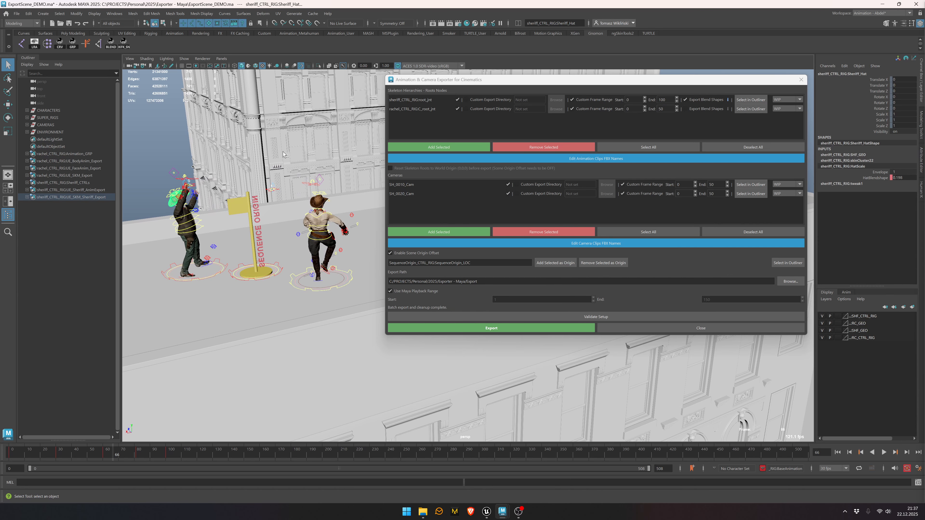
pyautogui.keyDown('alt'); pyautogui.moveTo(290, 154); pyautogui.dragTo(287, 152); pyautogui.keyUp('alt')
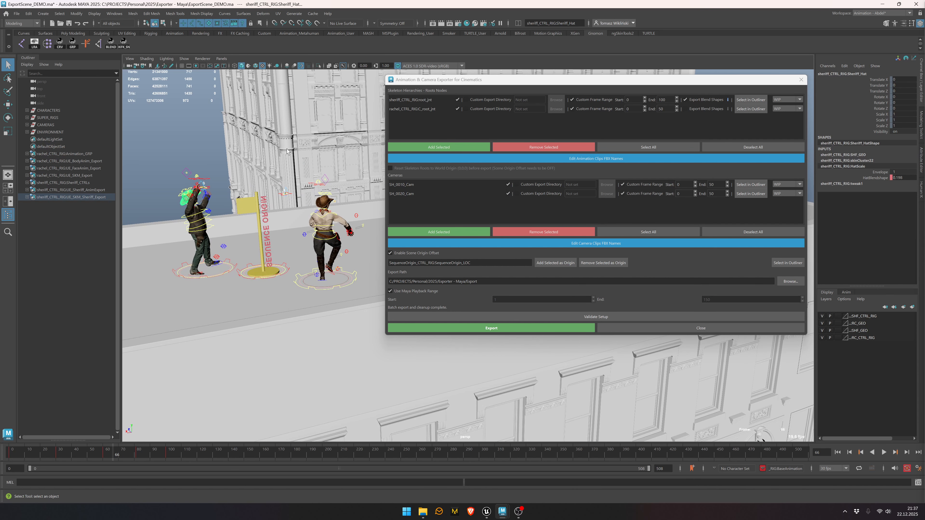